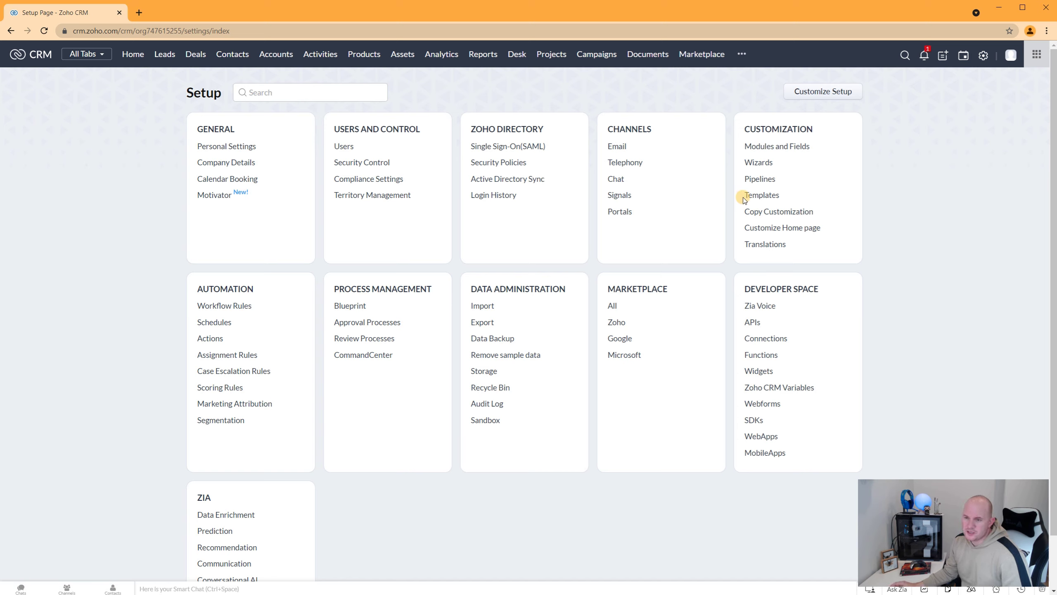
Step: Open the Standard layout of the Leads module for editing
click(777, 145)
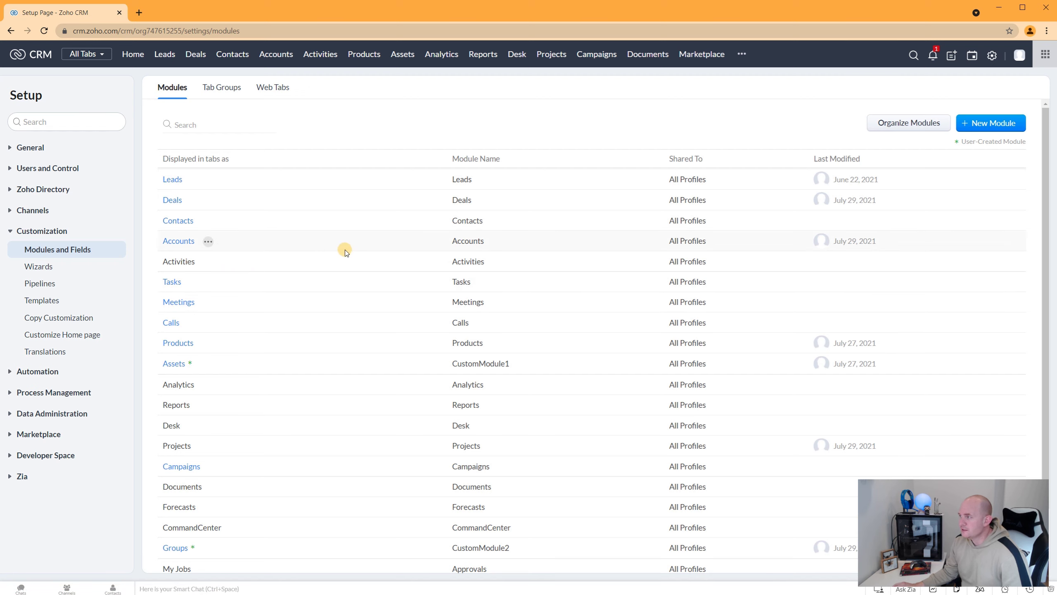
click(171, 181)
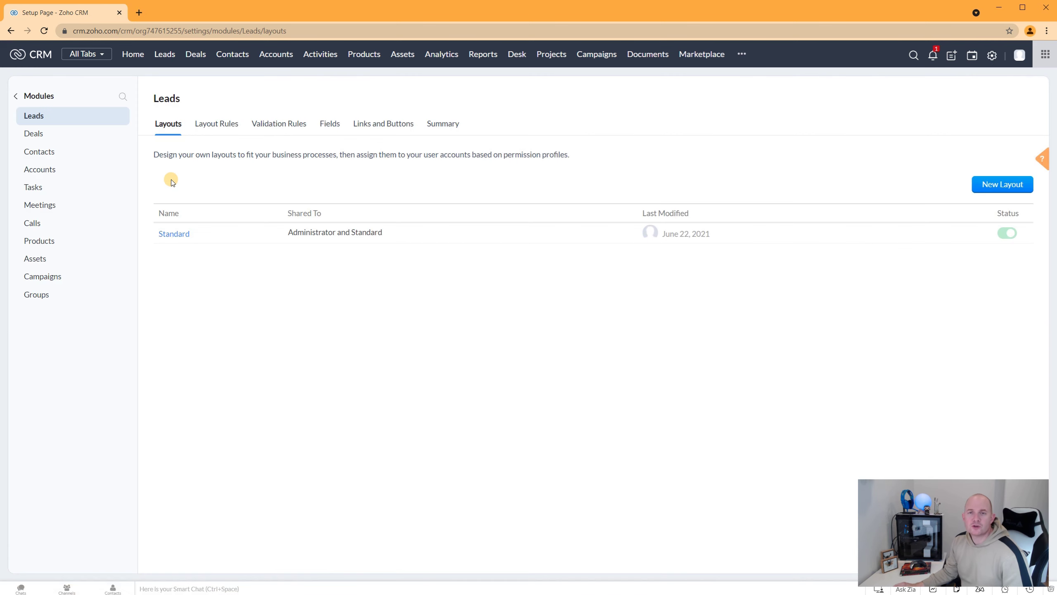
click(177, 235)
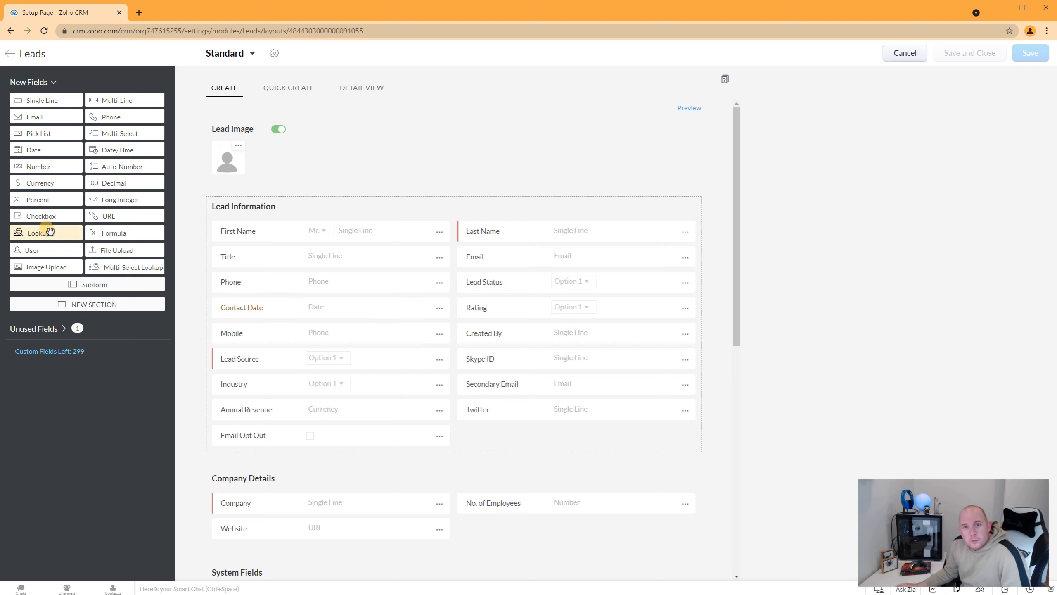
Step: Add a lookup field labelled Deal to the Lead Information section, with Deals as its lookup module
drag(50, 231, 342, 366)
drag(400, 404, 497, 433)
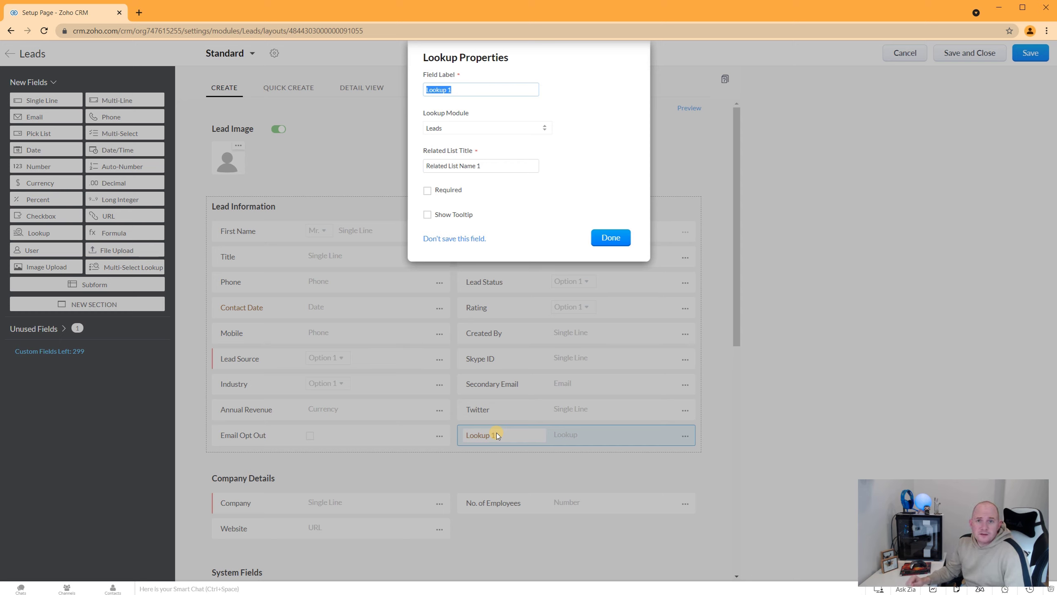
text(Deal)
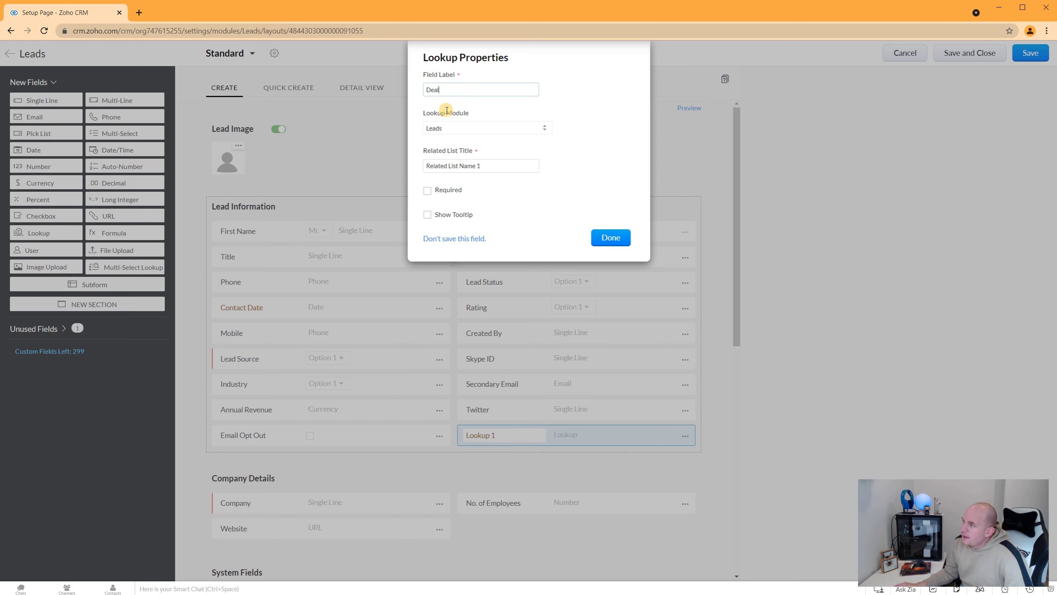
click(465, 129)
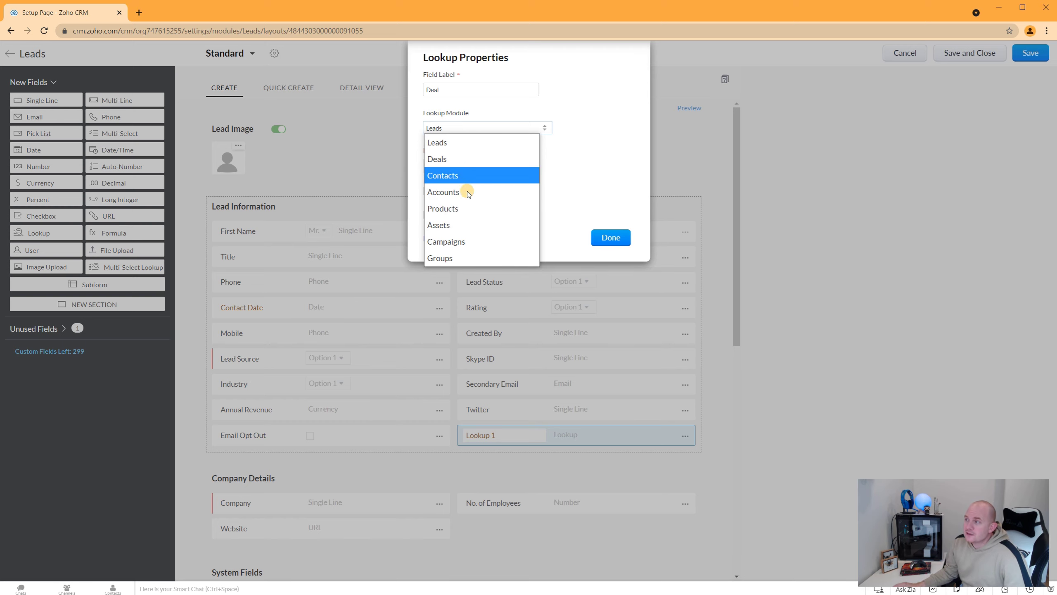
click(471, 160)
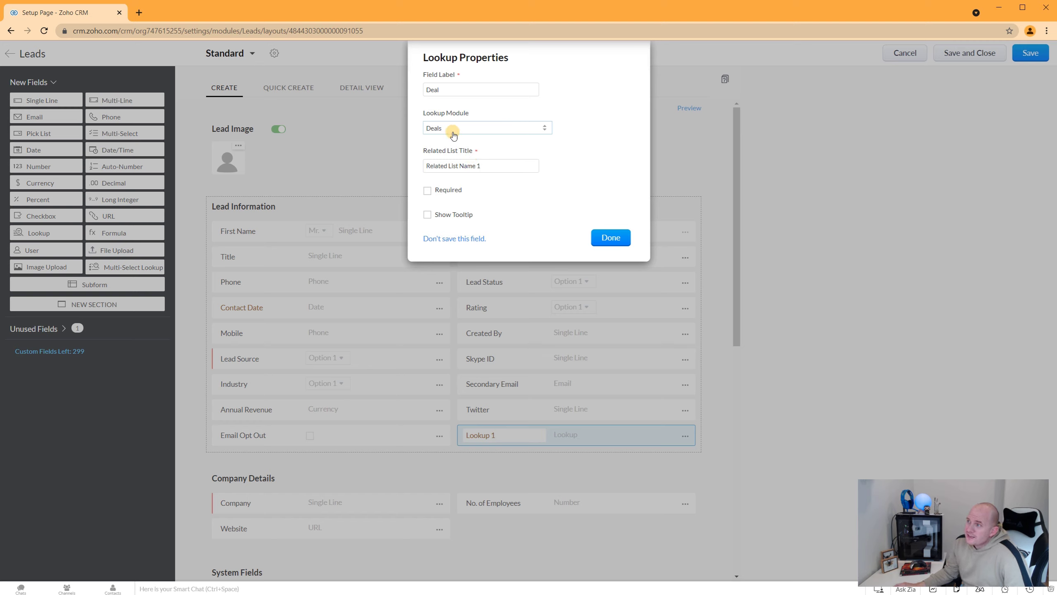
Step: Title the lookup field's related list Leads, finish the field, save the layout and return to the Leads layouts
drag(496, 164, 420, 165)
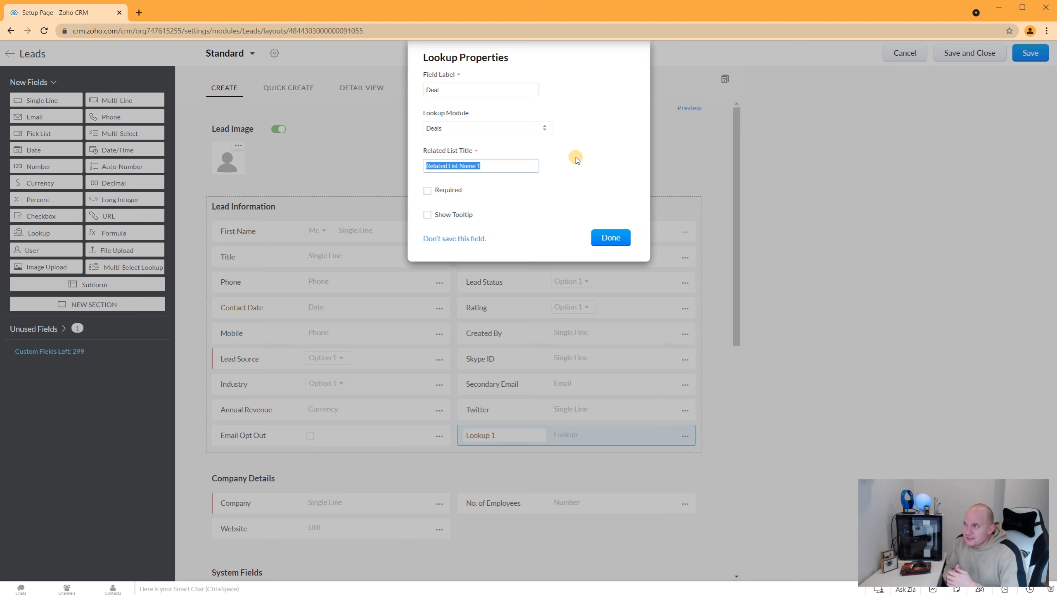
text(Leads)
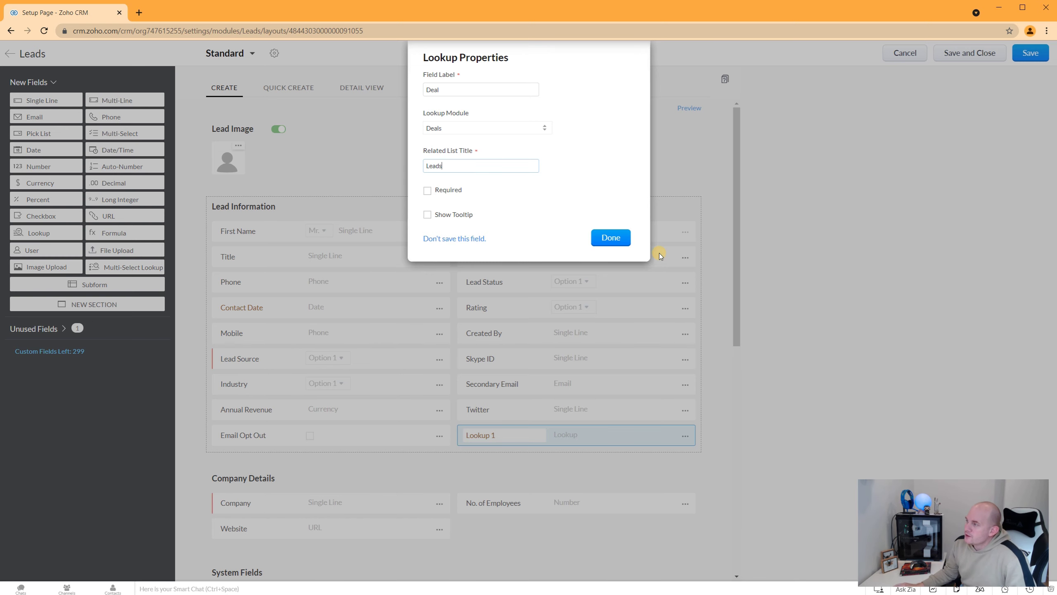
click(624, 239)
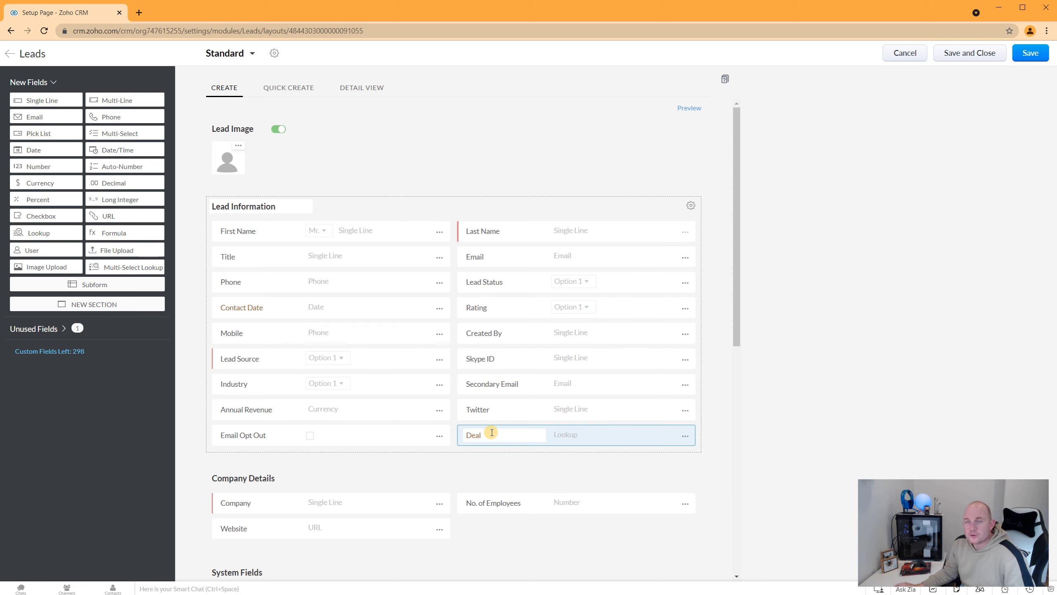
click(1030, 52)
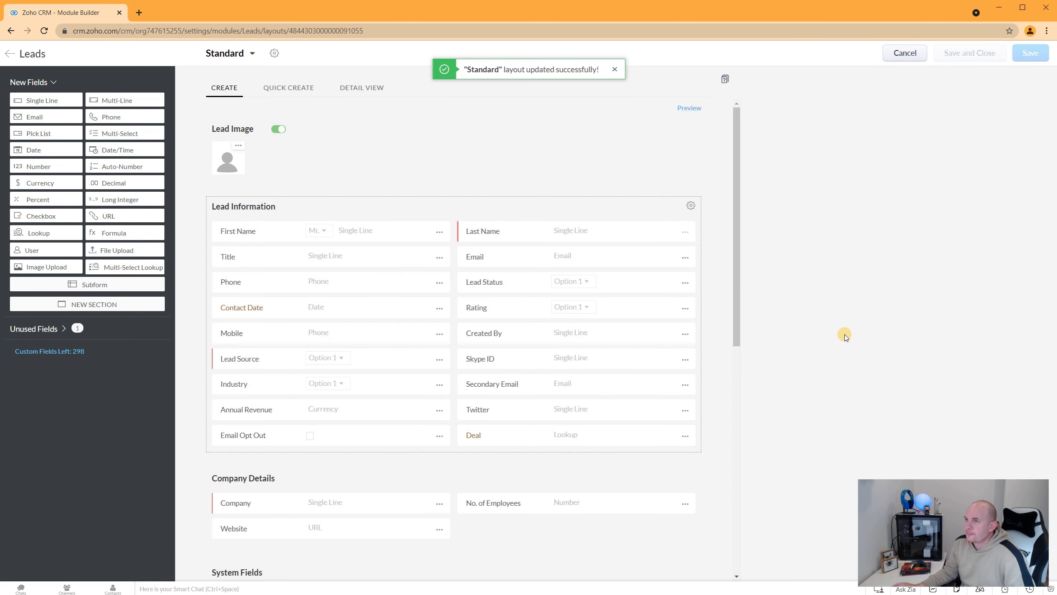
click(10, 53)
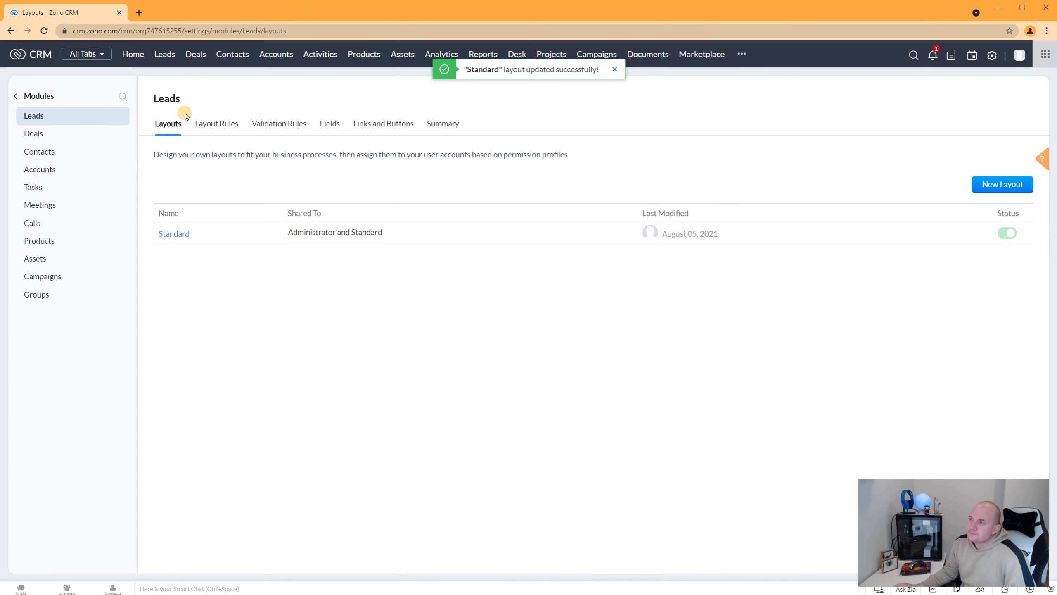
Step: Open the first record in the Leads list for editing
click(167, 60)
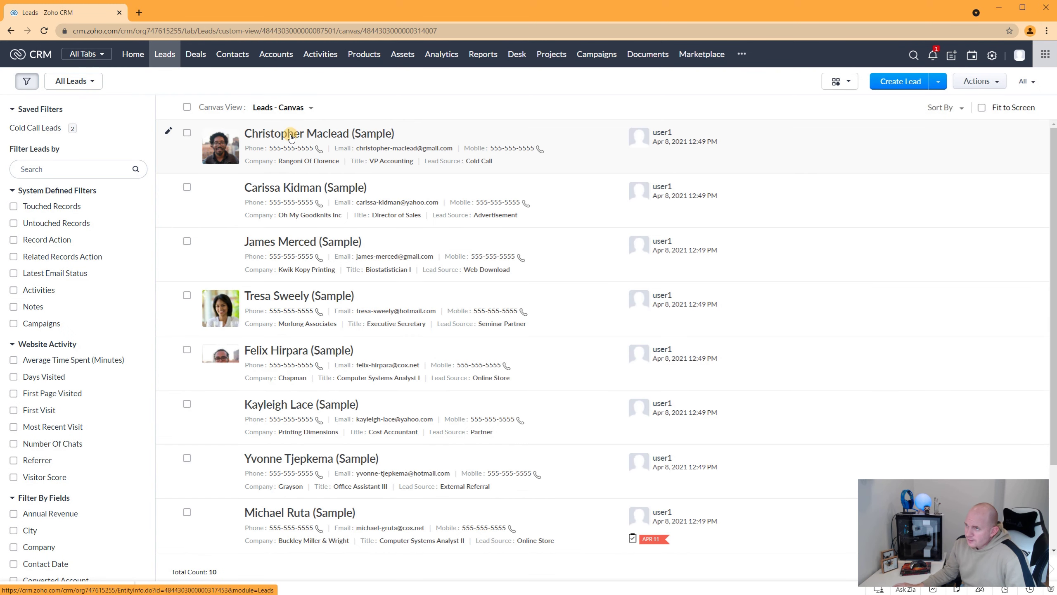
click(288, 137)
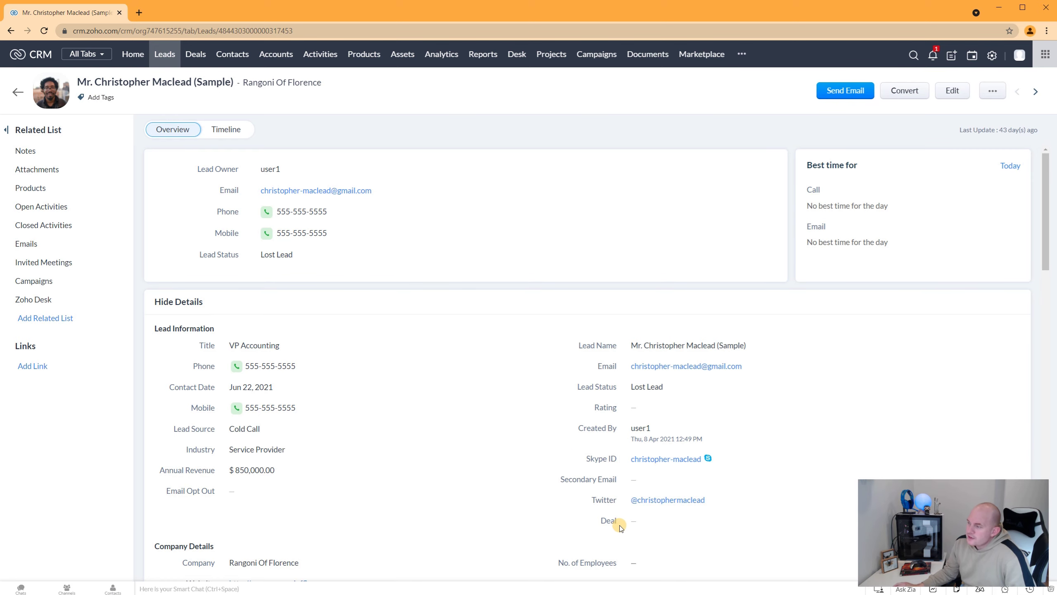
click(952, 90)
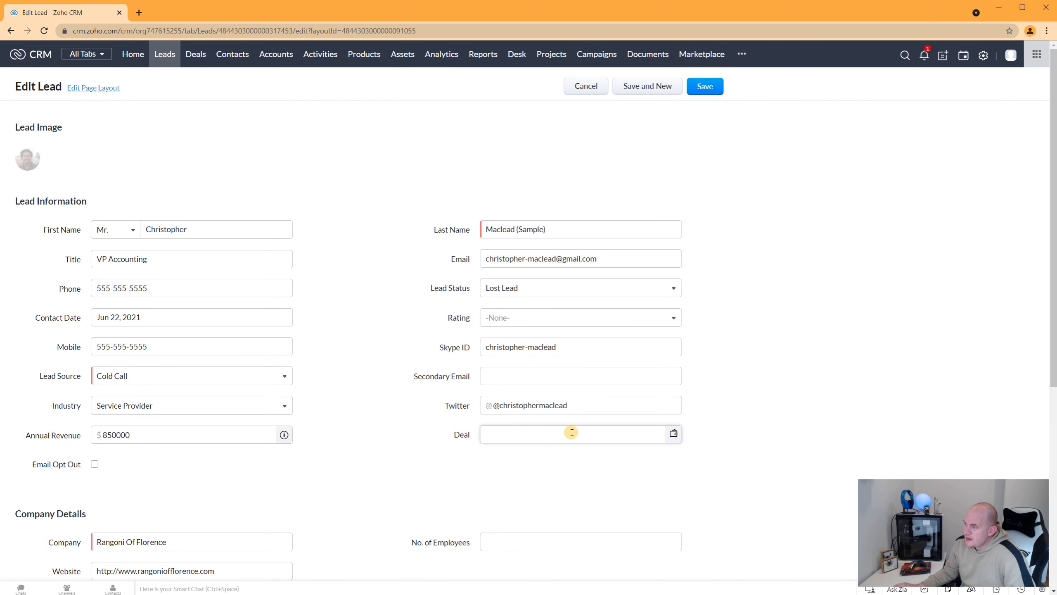
Step: Set the lead's Deal field to Chapman using the deal lookup
click(585, 434)
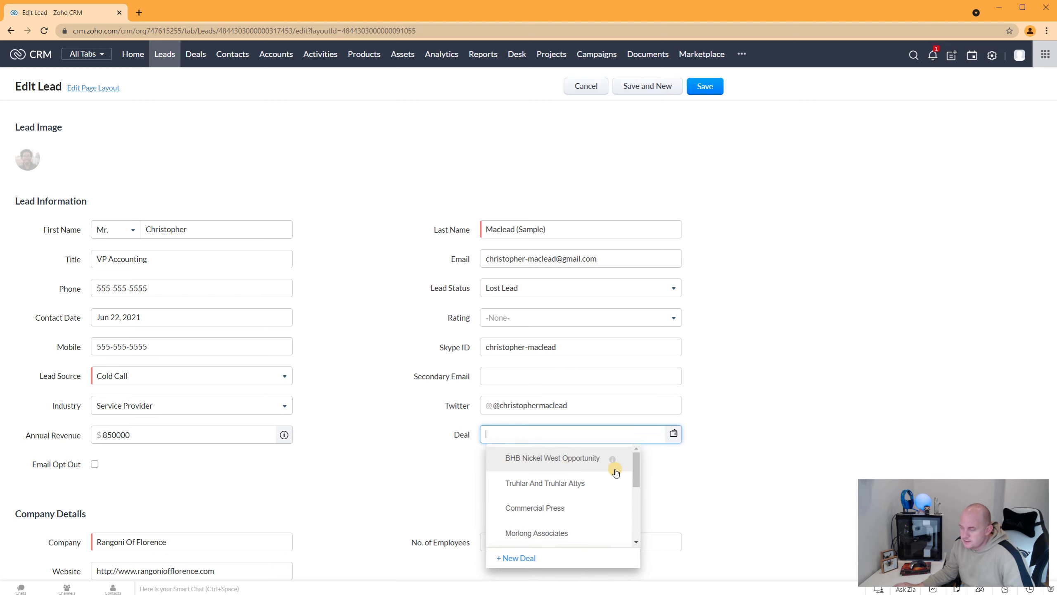
scroll(614, 466, down, 5)
click(674, 434)
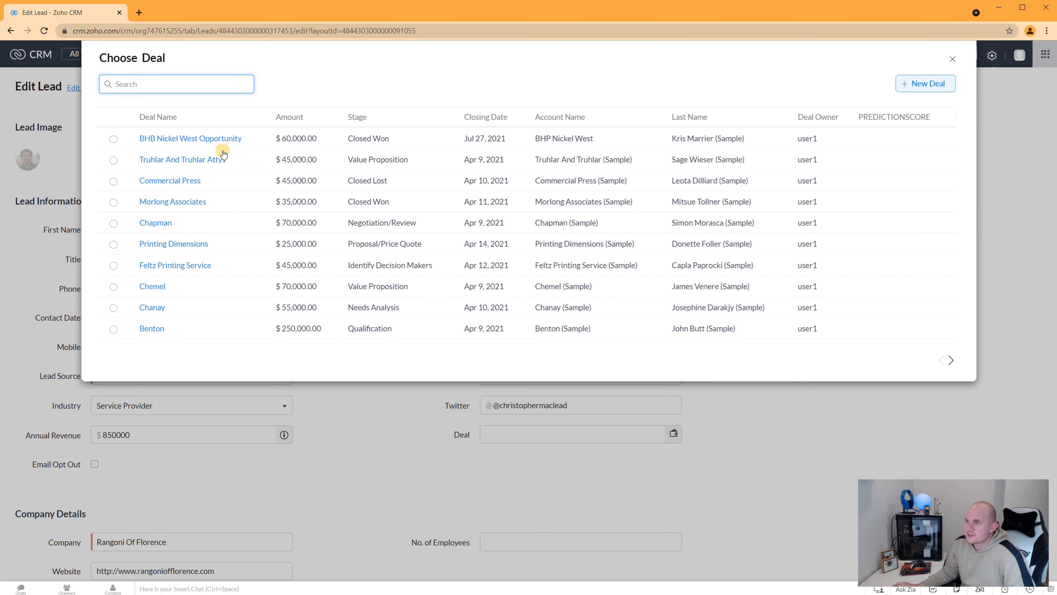
click(156, 223)
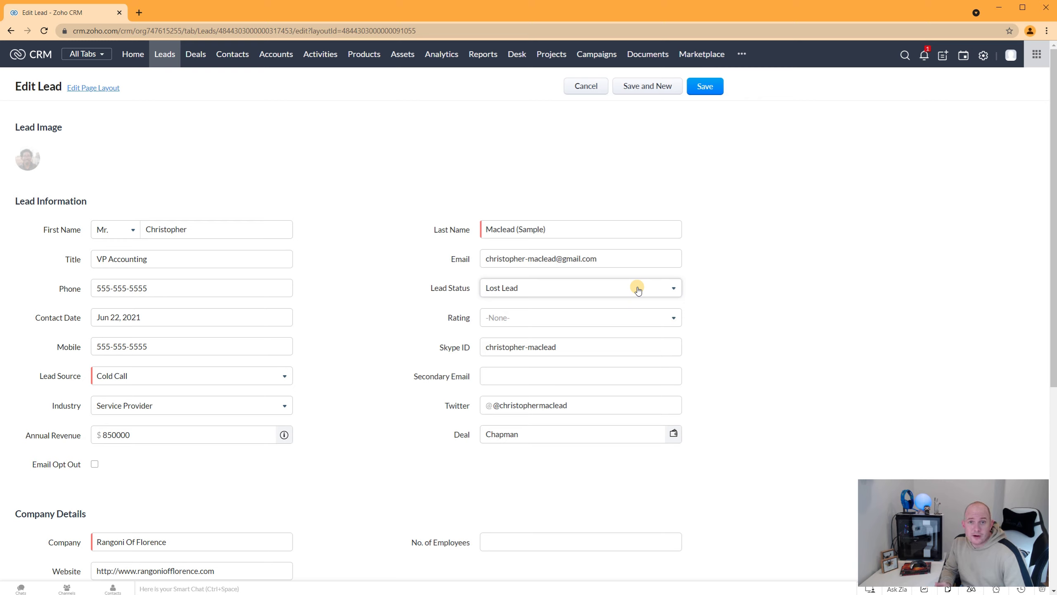
Step: Remove the extra @ from the lead's Twitter handle and save the record
click(699, 85)
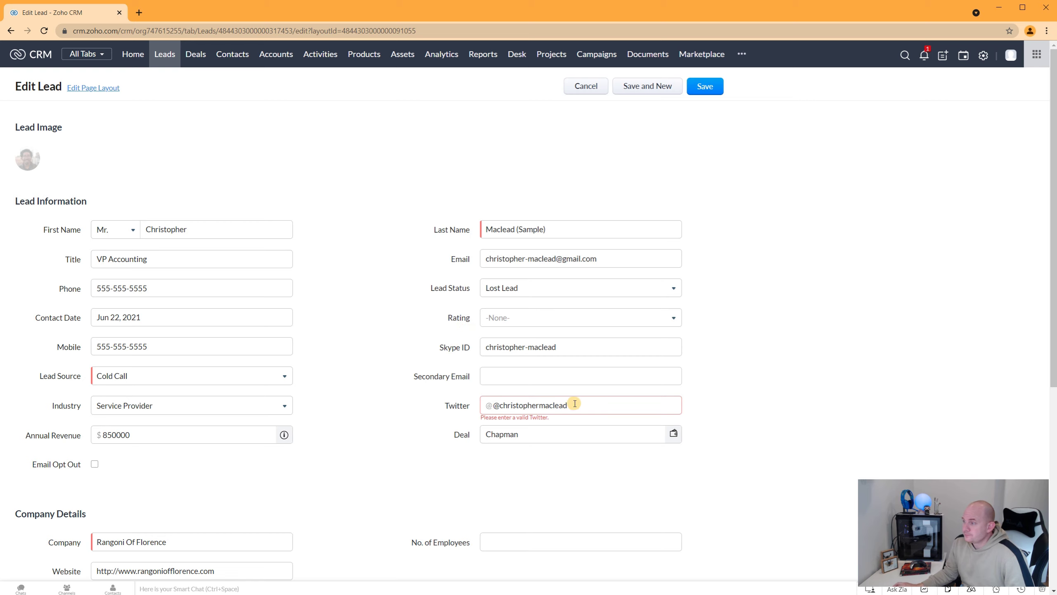
key(Delete)
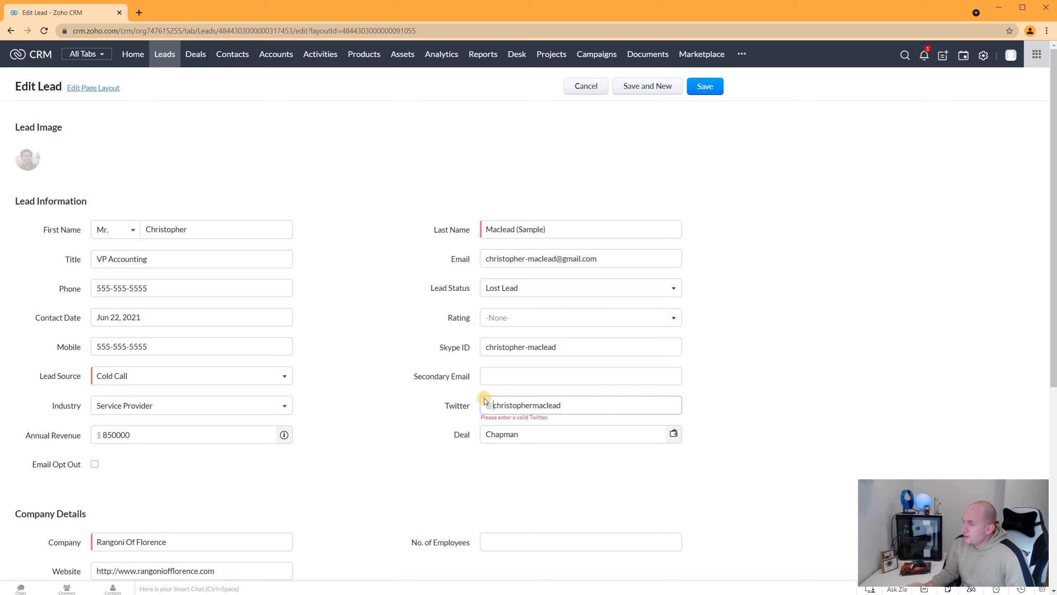
click(706, 87)
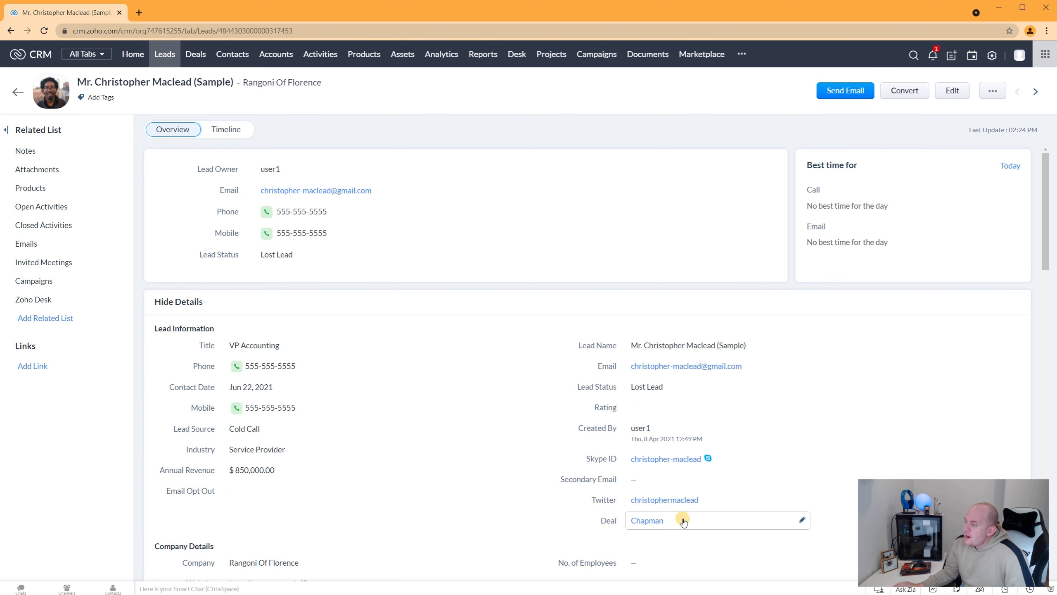
Step: Open the lead's linked Chapman deal in a new browser tab and view its Leads related list
middle_click(649, 520)
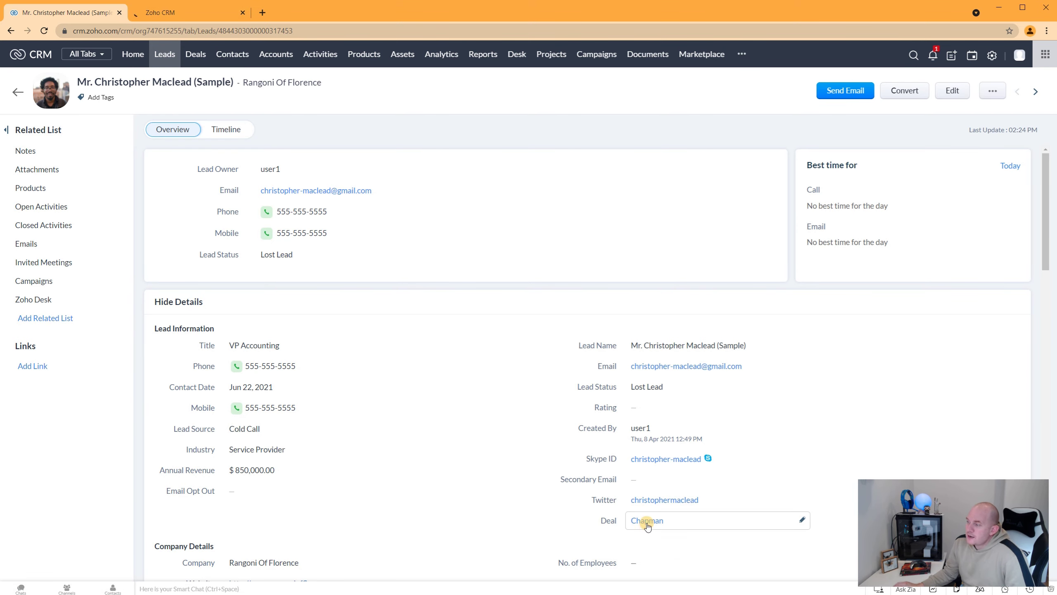
mouse_move(647, 523)
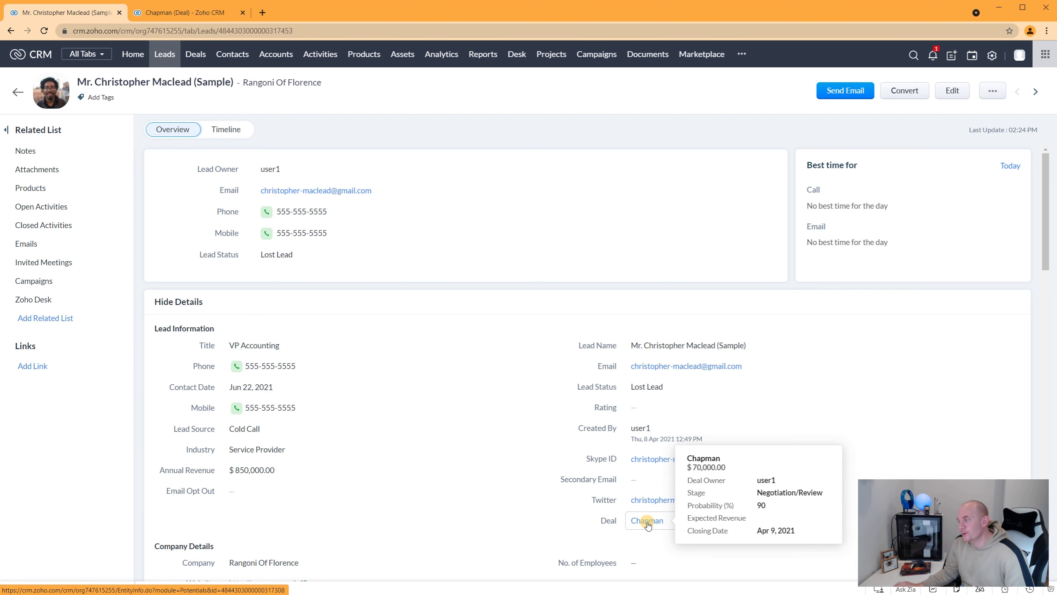
click(182, 13)
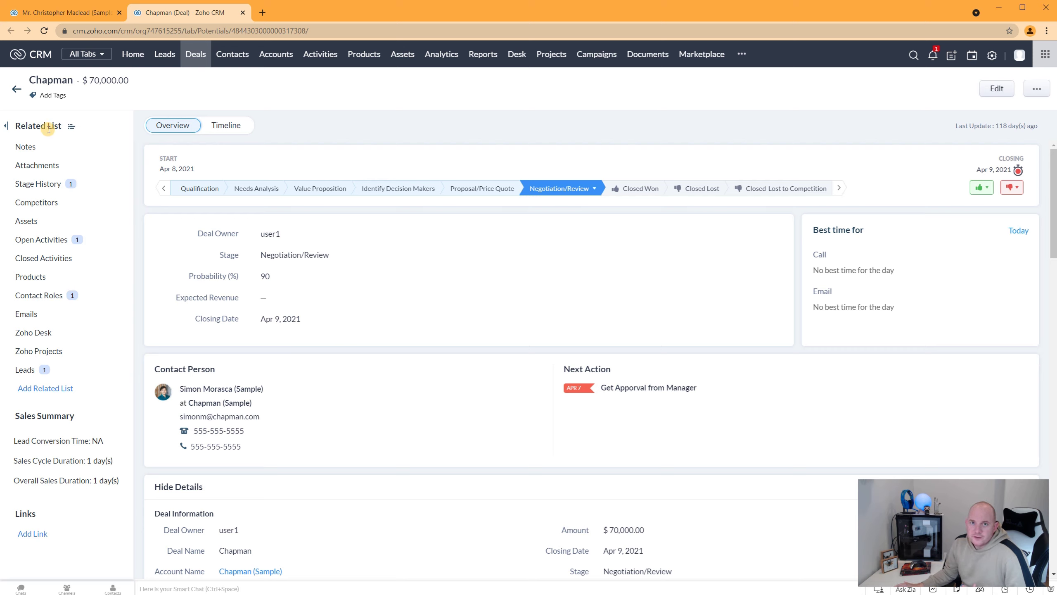
click(25, 370)
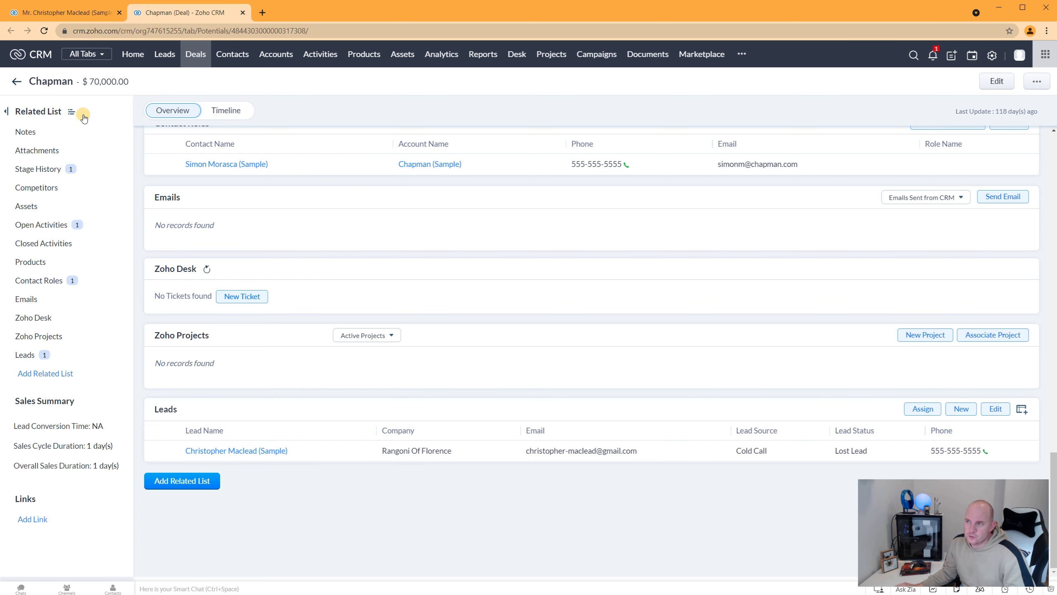
Step: Reorder the deal's related lists so Leads sits directly below Stage History, save, and go to the Leads list
click(71, 111)
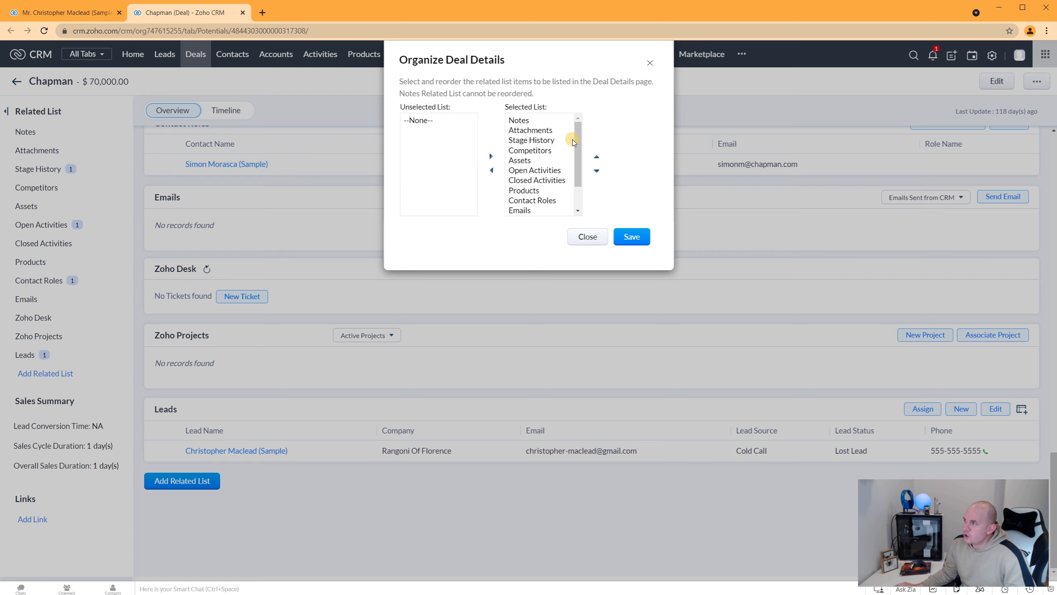
scroll(578, 152, down, 2)
click(532, 208)
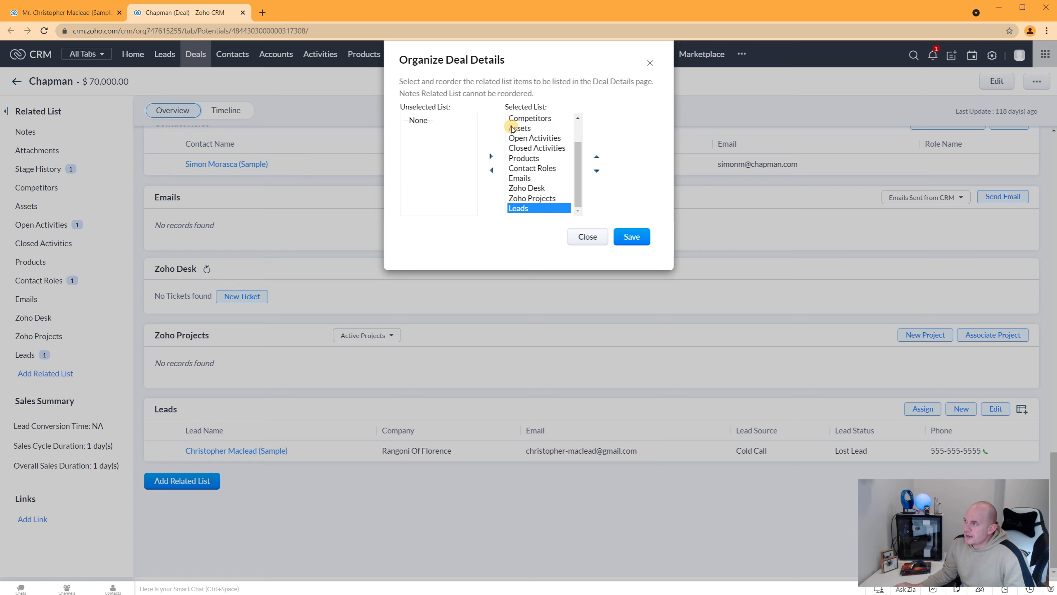
click(597, 157)
click(597, 157)
click(597, 158)
click(597, 158)
click(598, 158)
click(597, 158)
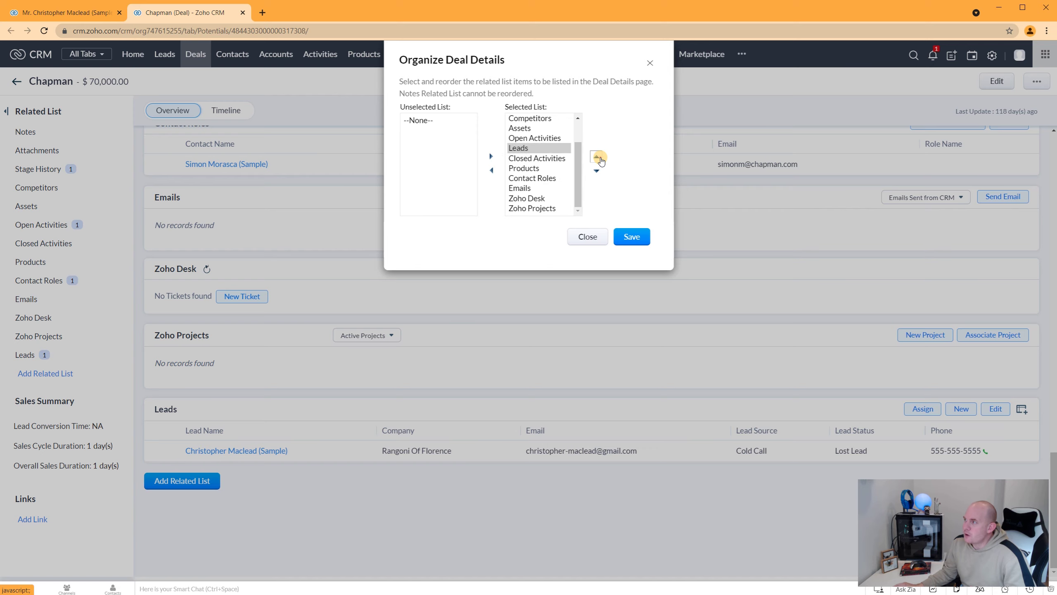
click(598, 158)
click(598, 158)
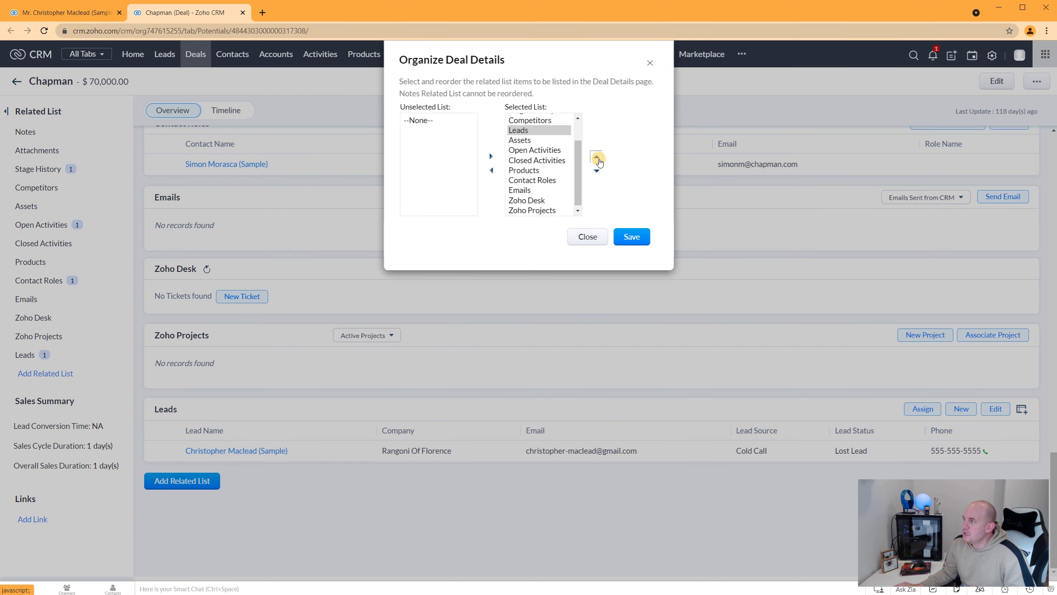
click(598, 158)
scroll(578, 166, up, 2)
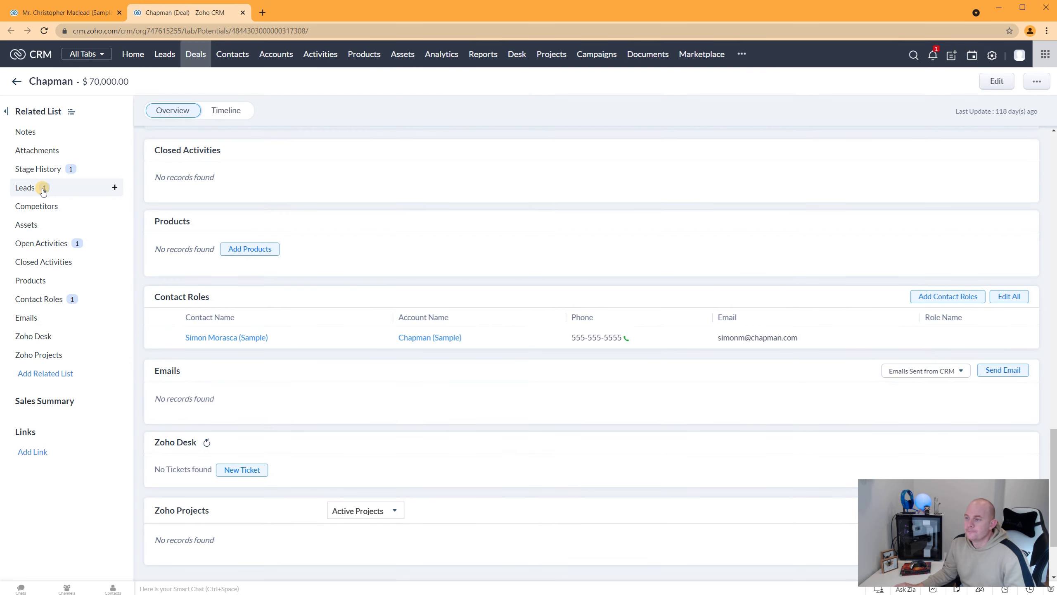
click(39, 188)
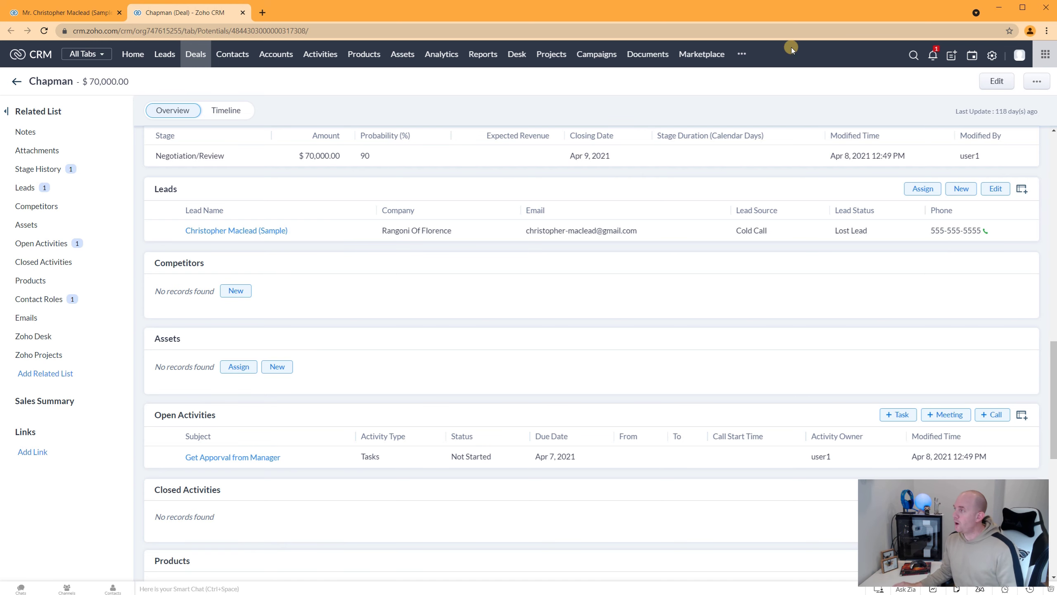
Step: Go to the modules and fields setup and start creating a new custom module
click(989, 58)
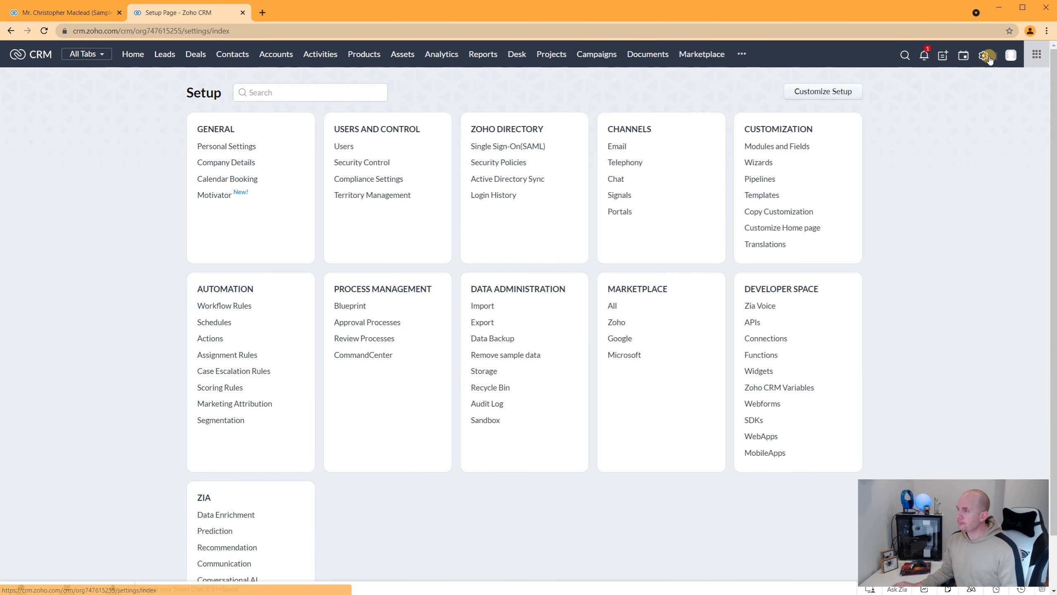
click(799, 150)
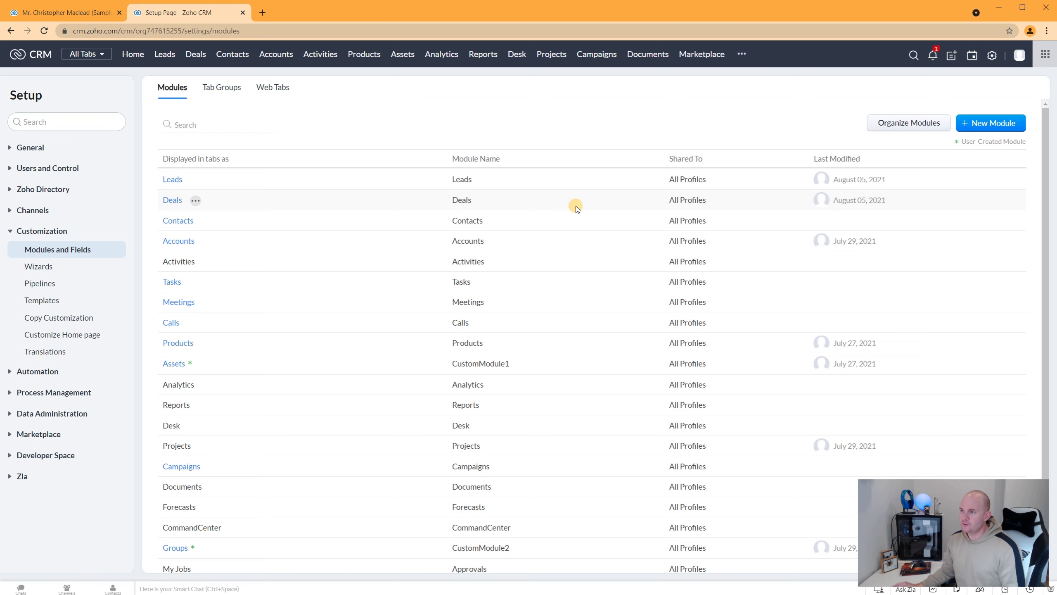
click(1007, 124)
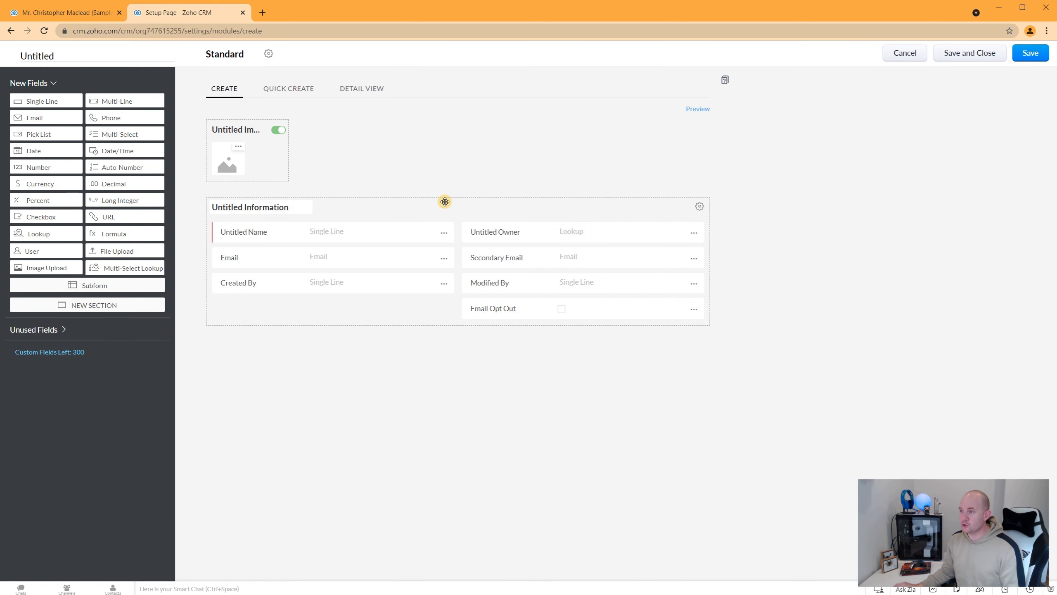
Step: Name the new module Contracts in its plural form and Contract in its singular form
click(51, 57)
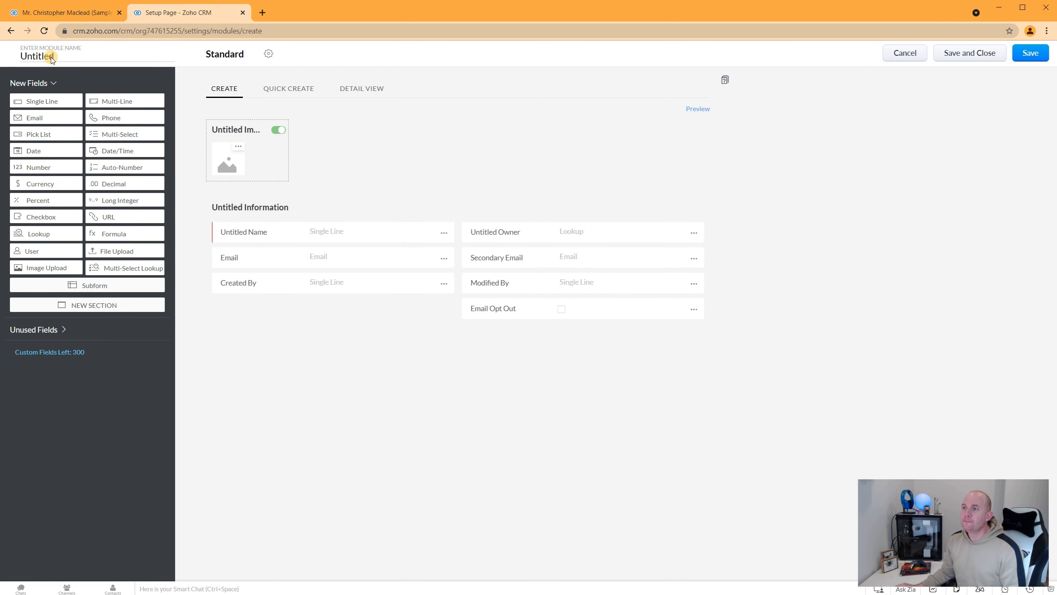
click(51, 57)
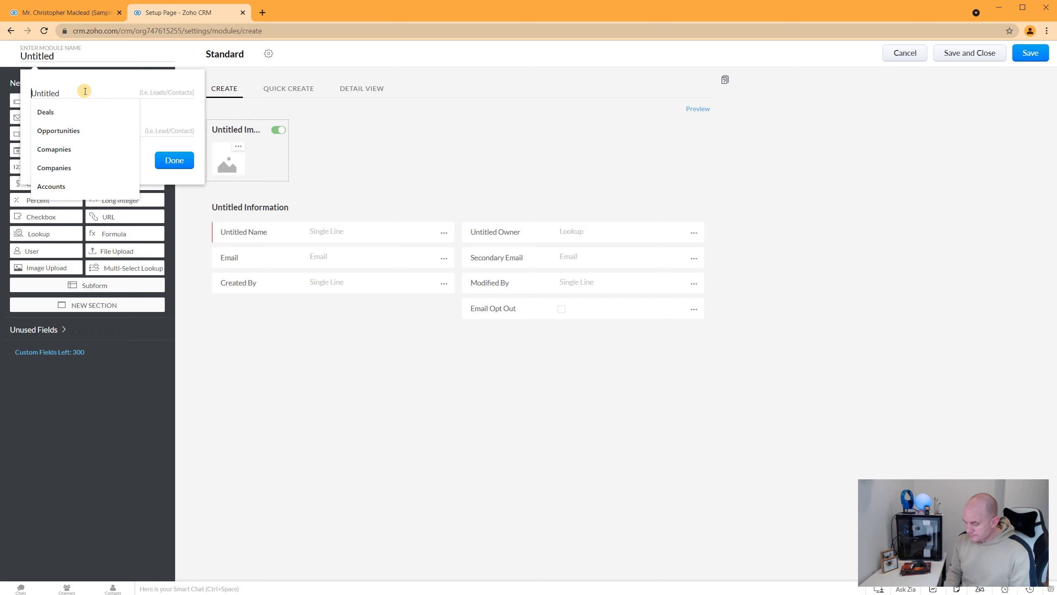
text(COntac)
key(BackSpace)
key(BackSpace)
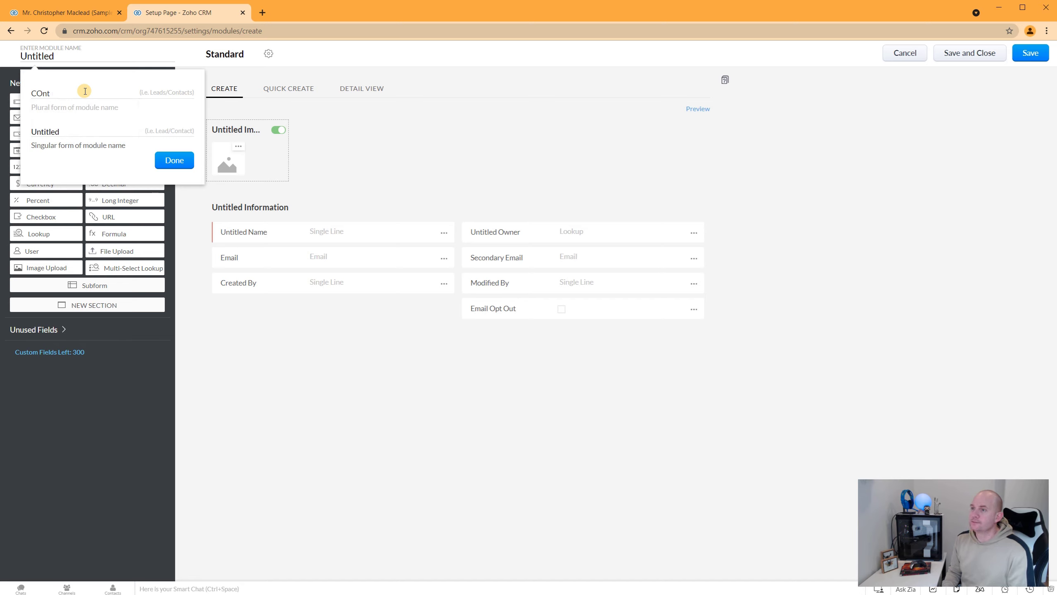
key(BackSpace)
key(BackSpace)
key(BackSpace)
text(ontracts)
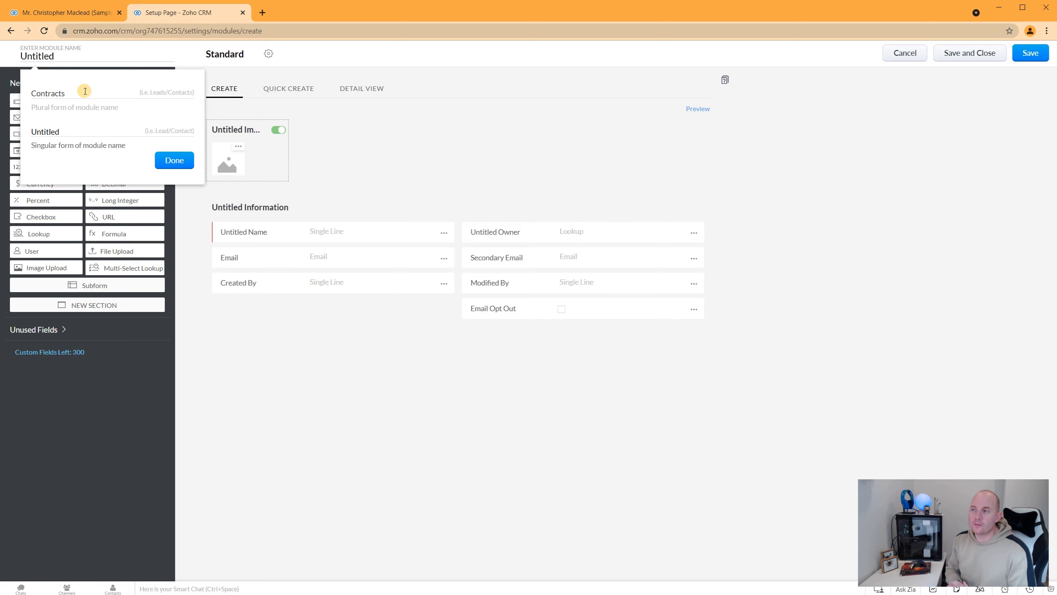
key(Tab)
text(Contract)
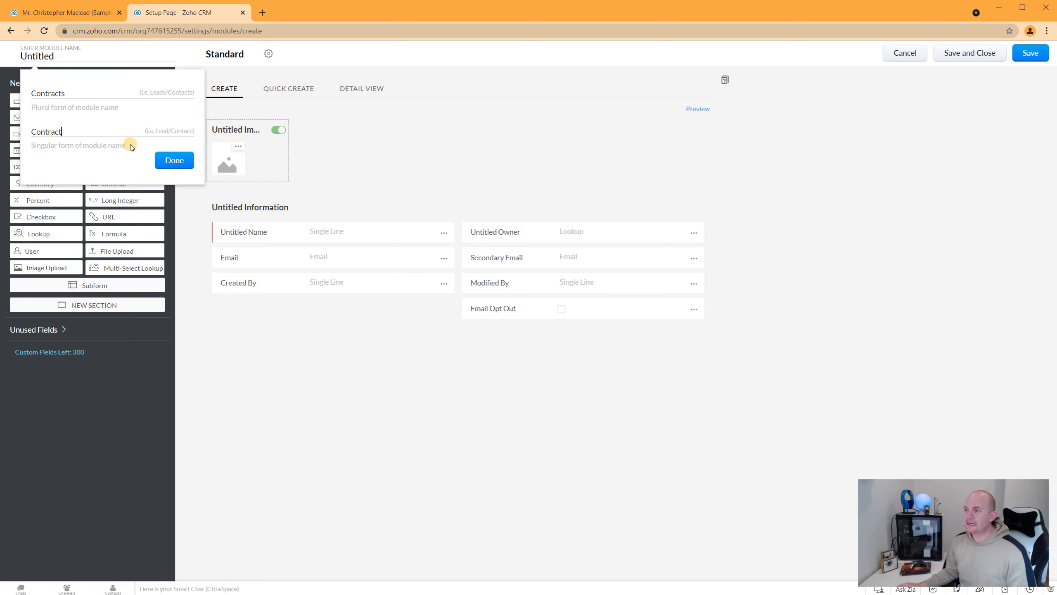
click(174, 160)
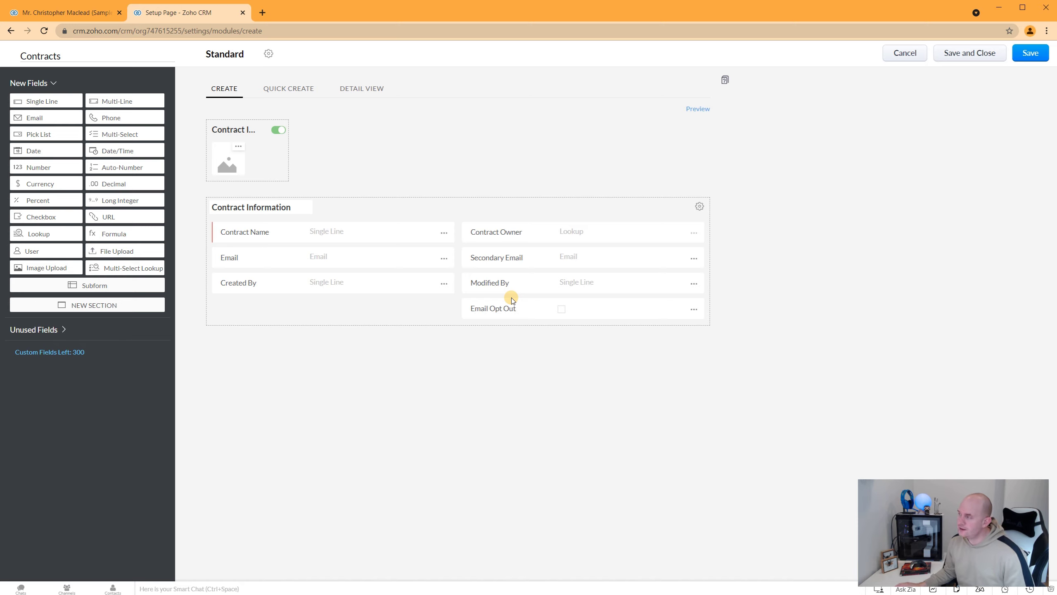
Step: Save the Contracts module with access for the Administrator and Standard profiles, and return to its layouts list
click(1023, 58)
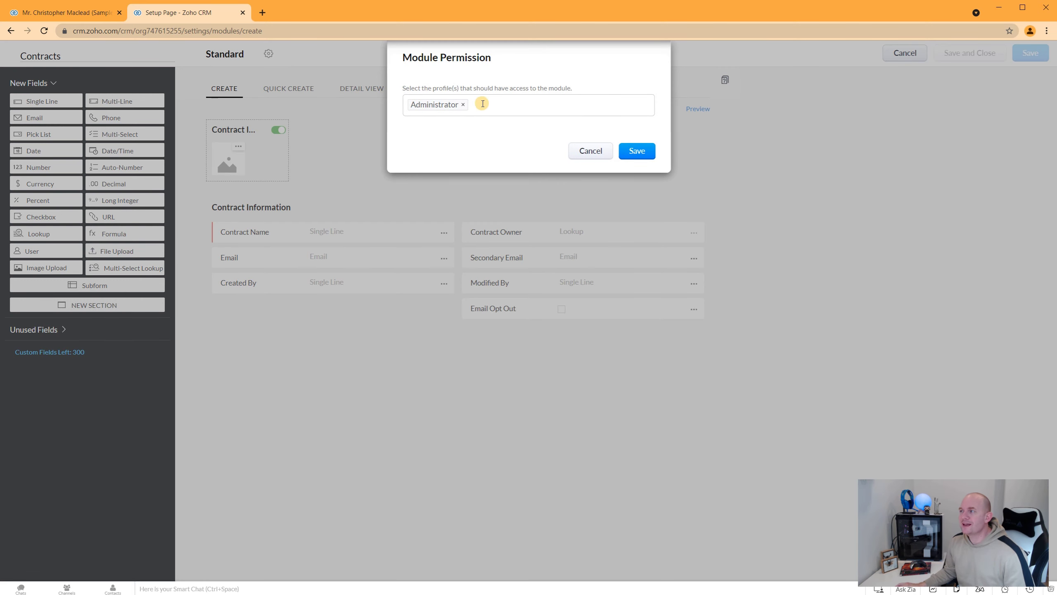
click(503, 106)
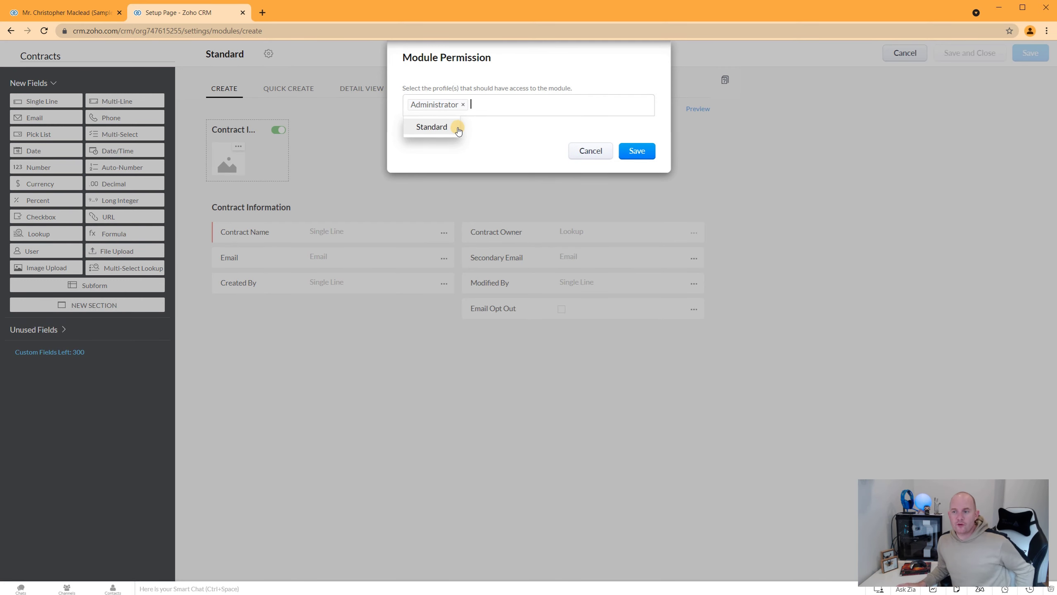
click(435, 127)
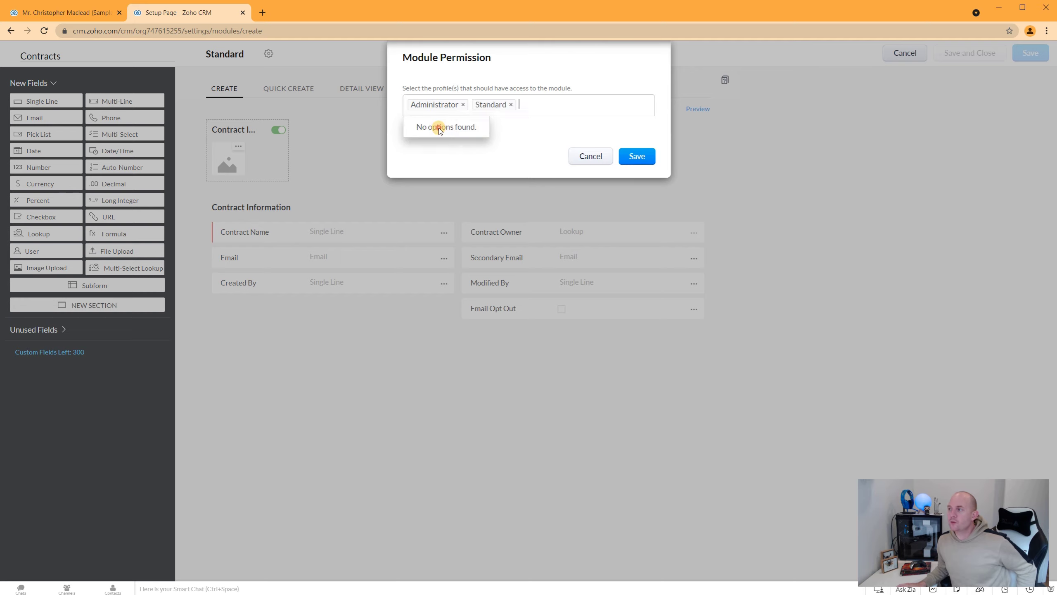
click(649, 157)
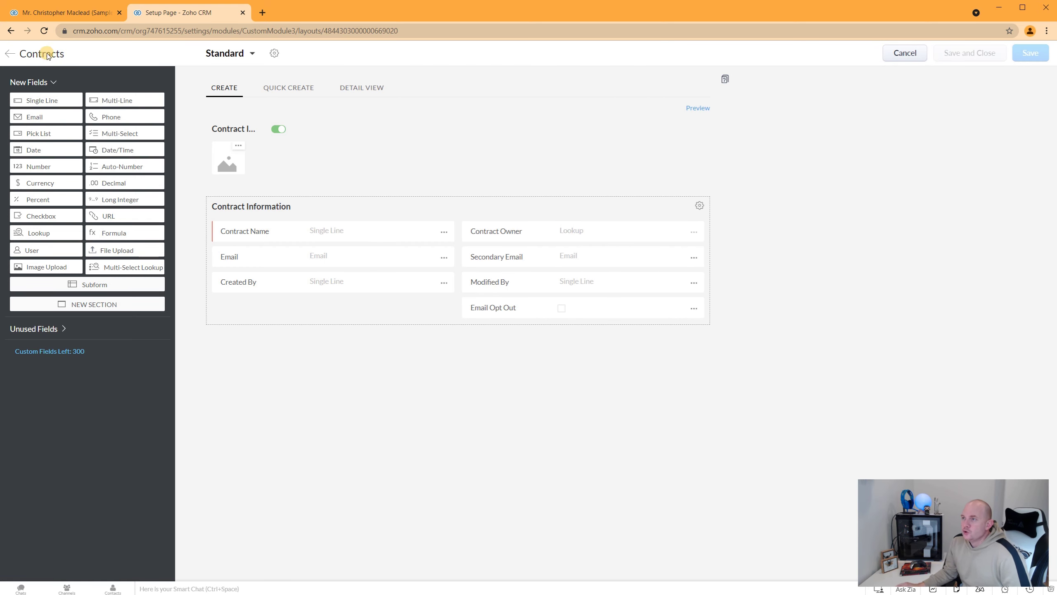
click(7, 52)
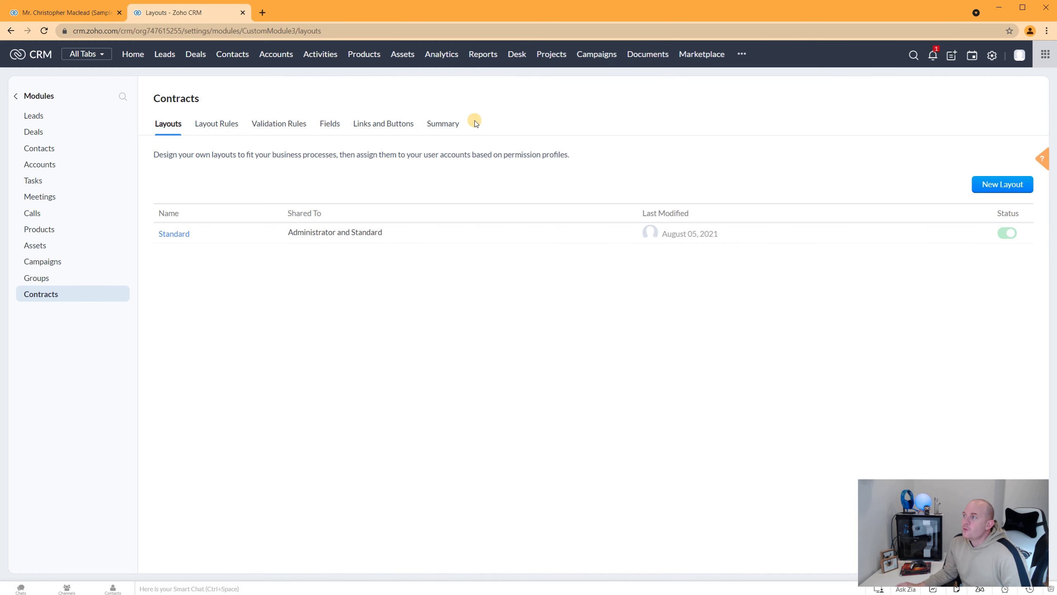
Step: Reload the CRM in the lead's browser tab, view the Contracts module's blank creation form, and cancel it
click(98, 16)
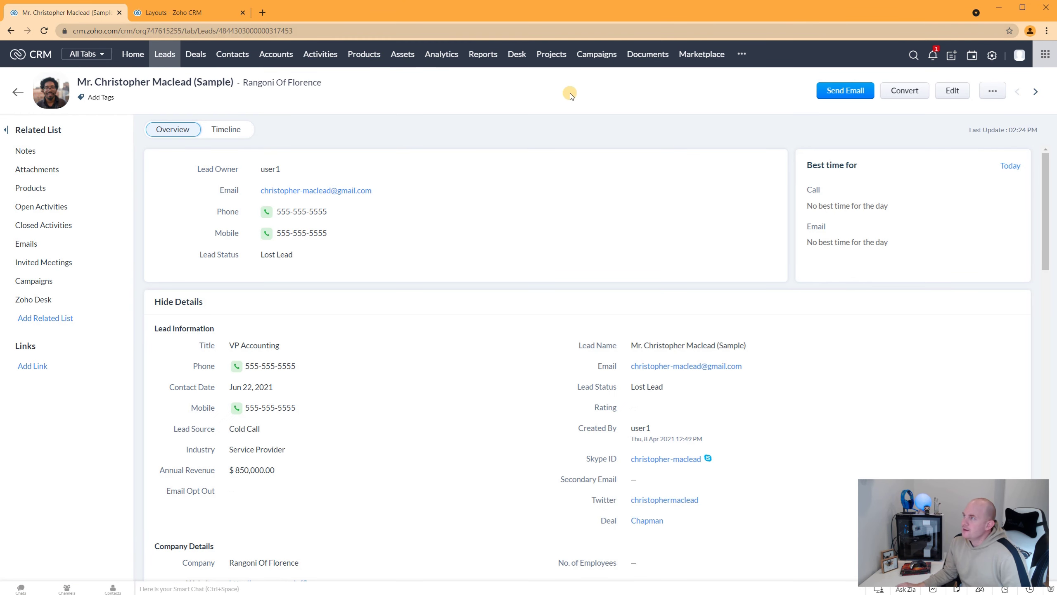
click(741, 54)
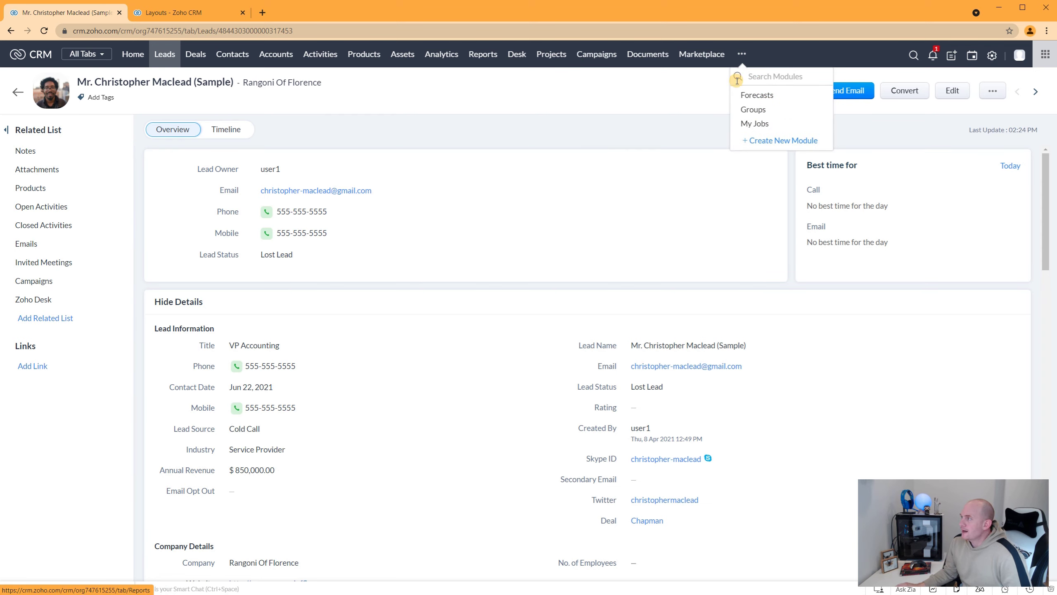
click(44, 30)
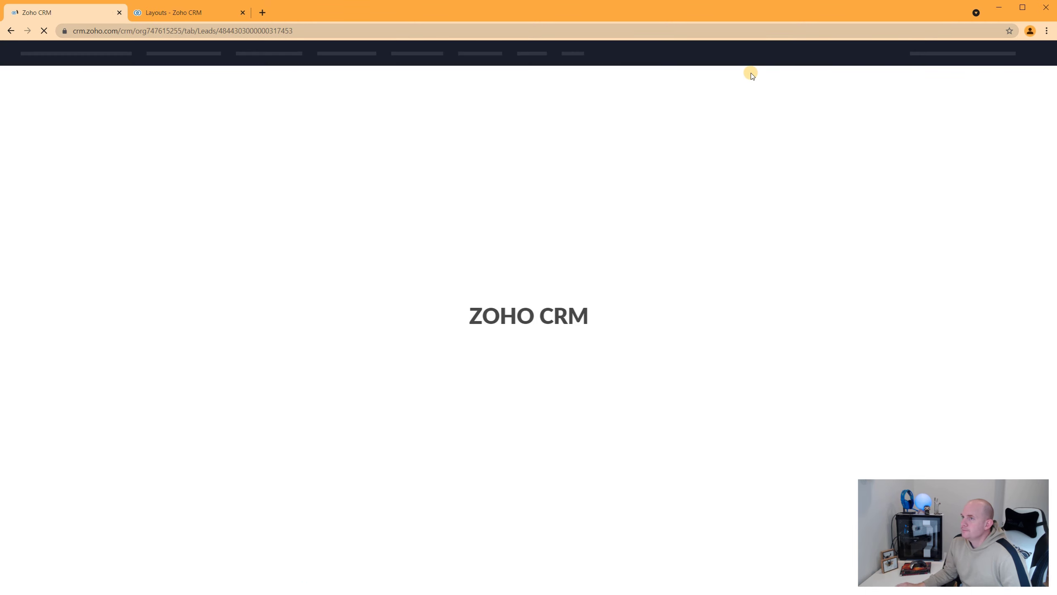
click(744, 58)
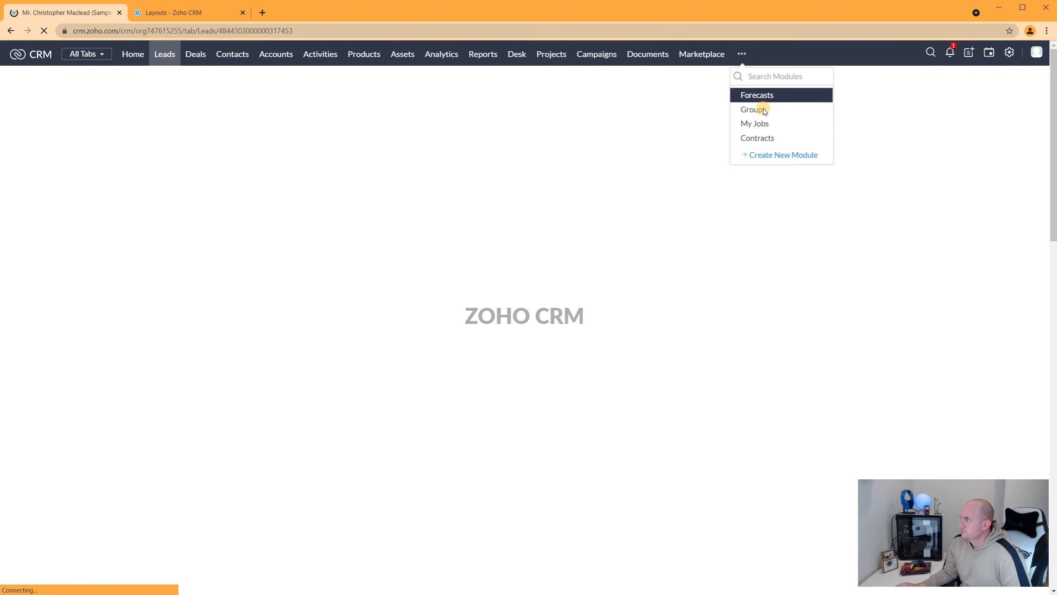
click(759, 138)
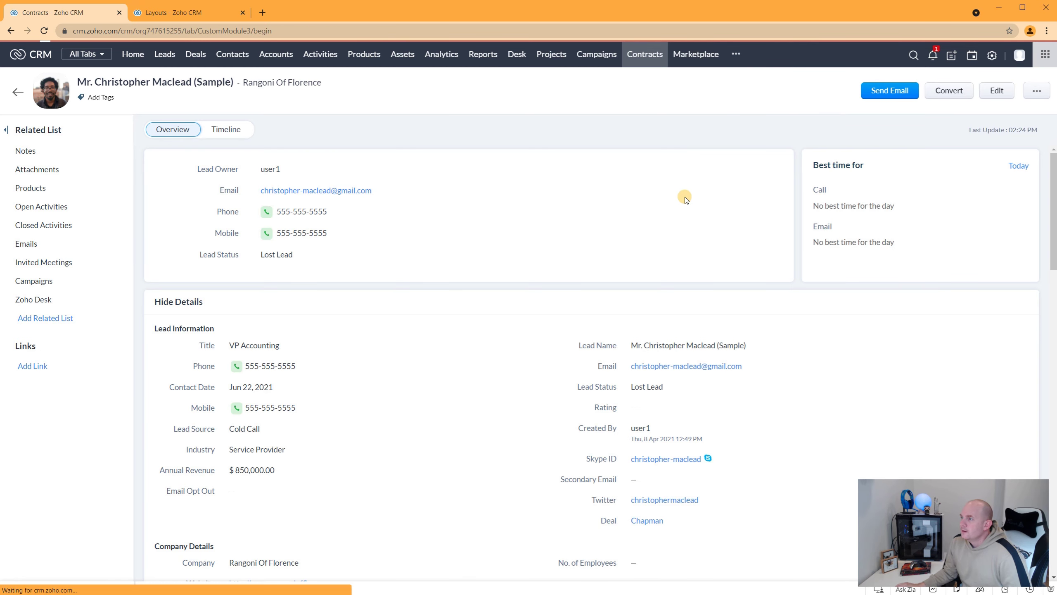
click(484, 198)
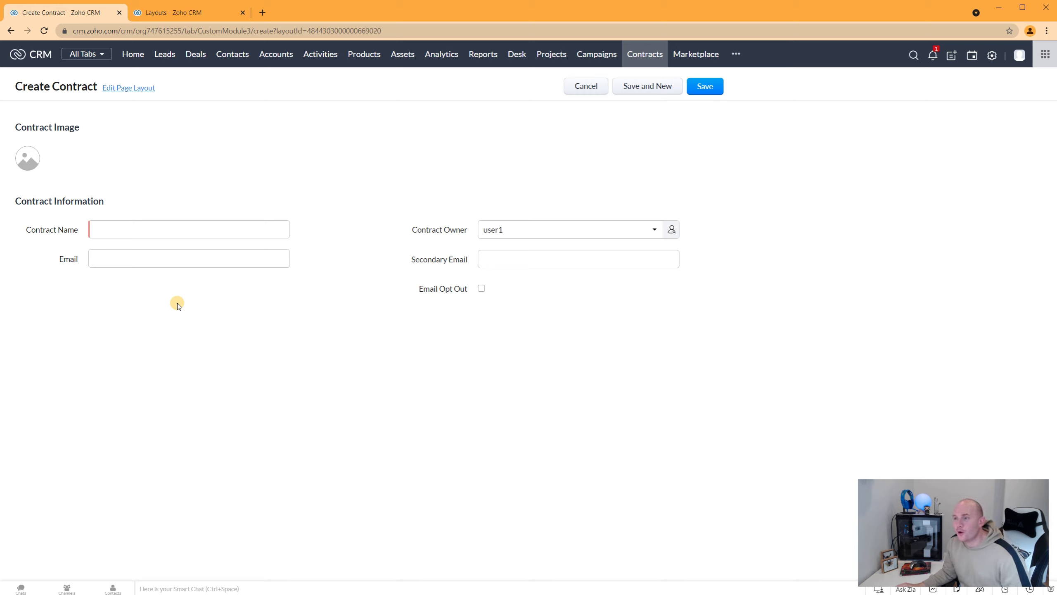
click(606, 91)
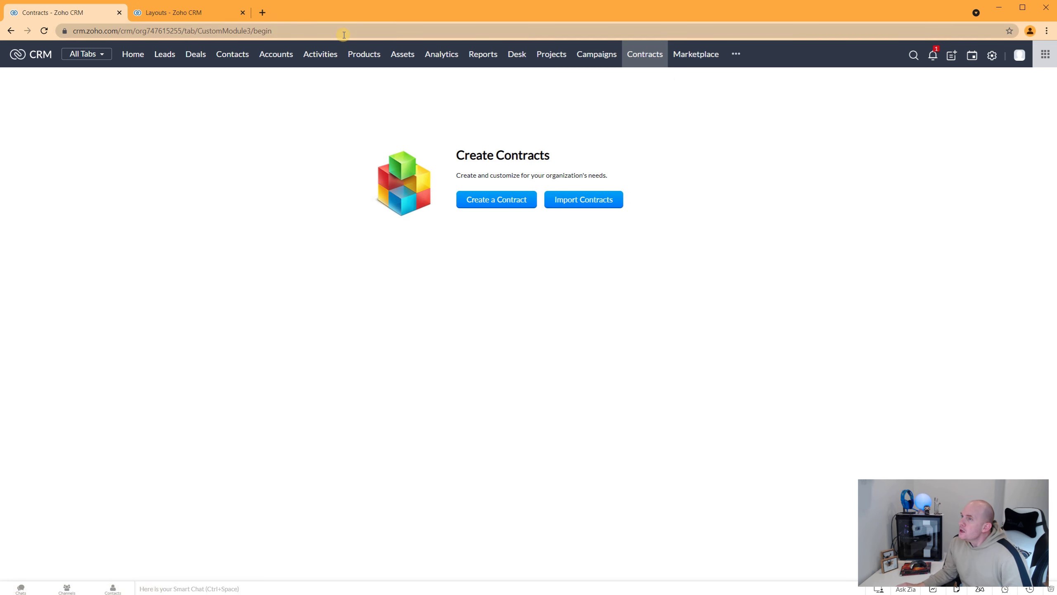
Step: Return to the setup browser tab and open the Contracts module's Standard layout for editing
click(178, 15)
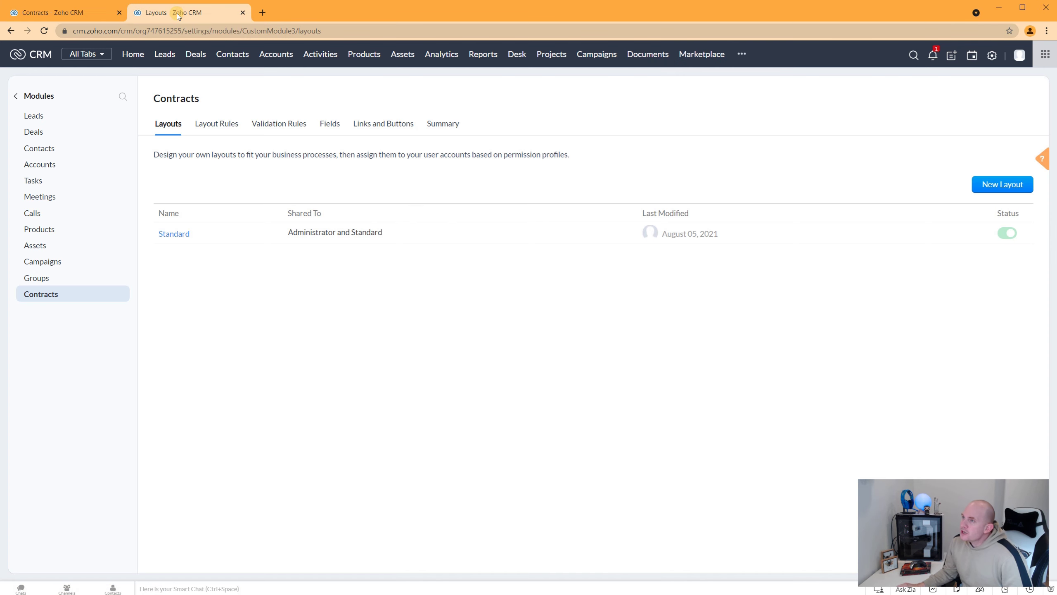
click(992, 55)
click(785, 146)
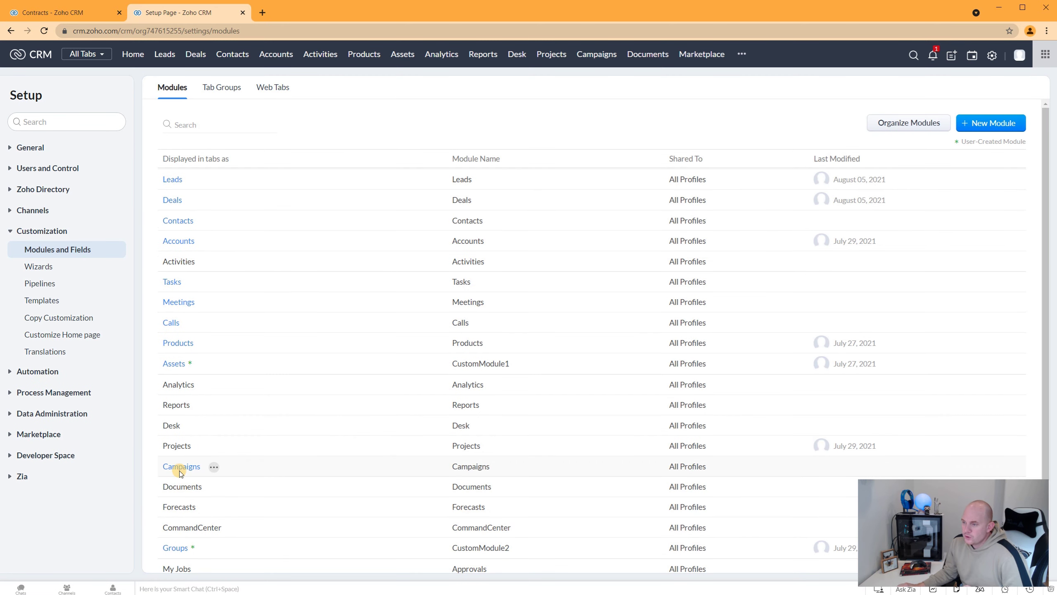
scroll(180, 471, down, 2)
scroll(187, 447, down, 1)
click(179, 481)
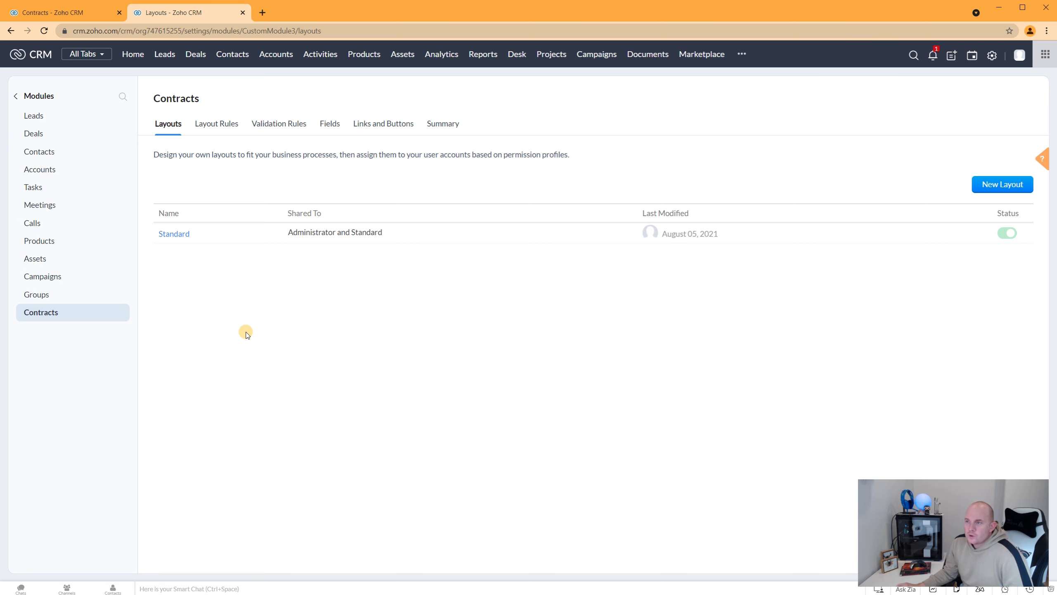
click(174, 234)
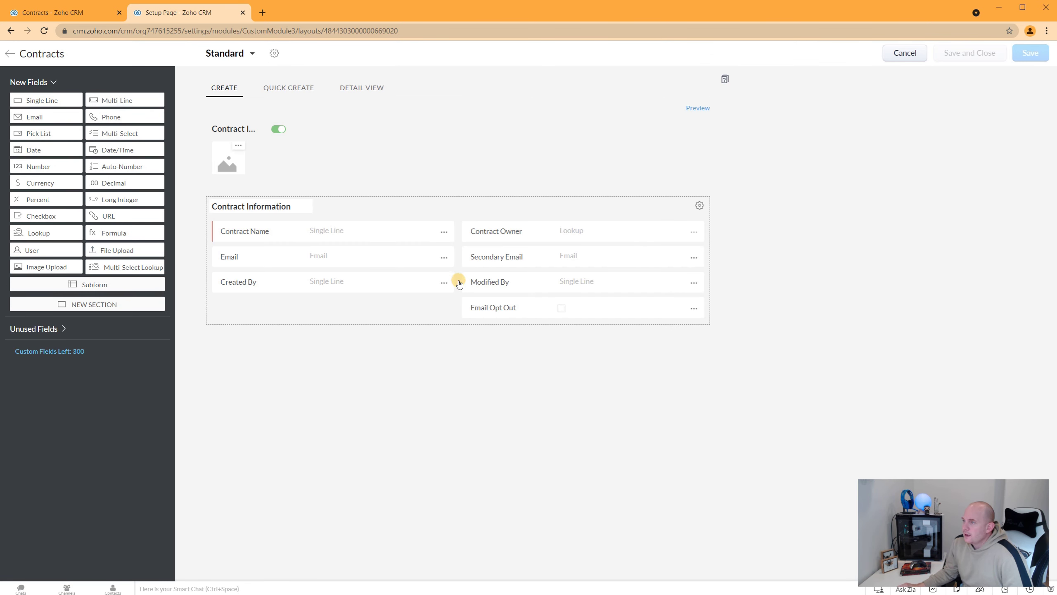
Step: Move the Email field above Contract Owner and remove the Secondary Email field from the layout
click(440, 257)
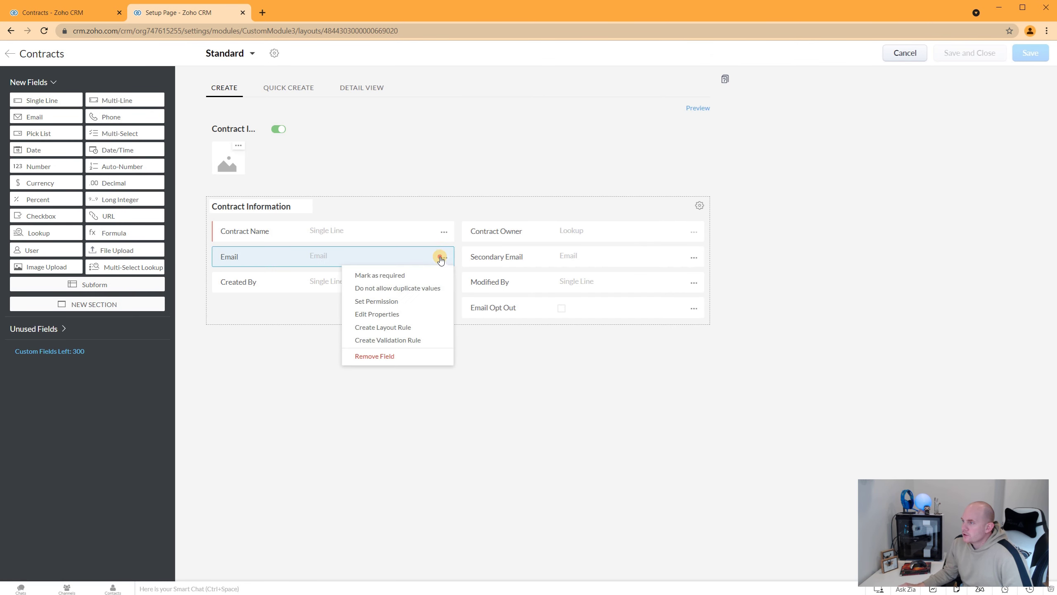
drag(363, 254, 625, 236)
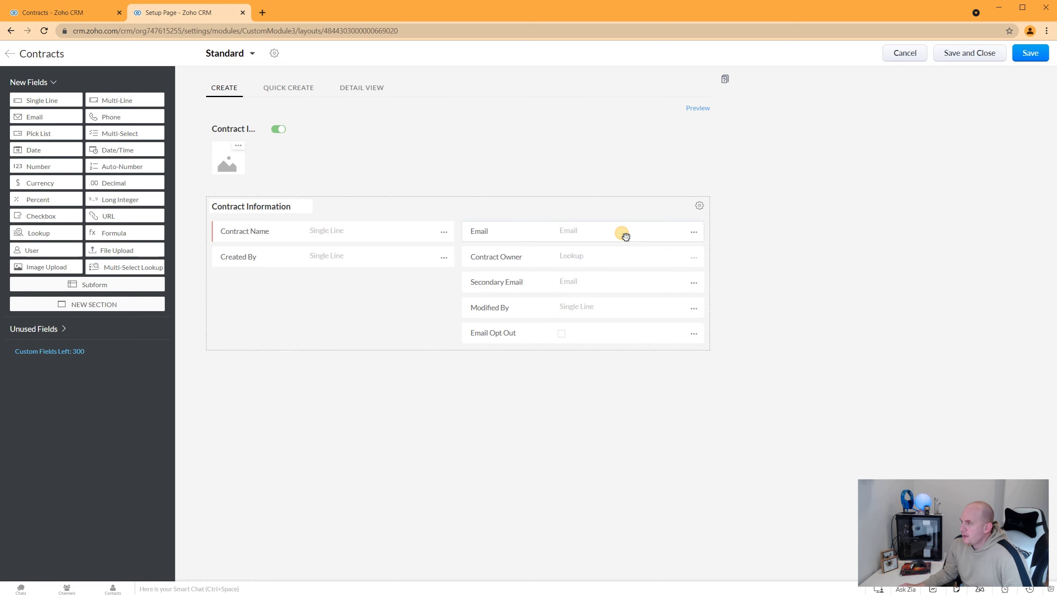
click(693, 282)
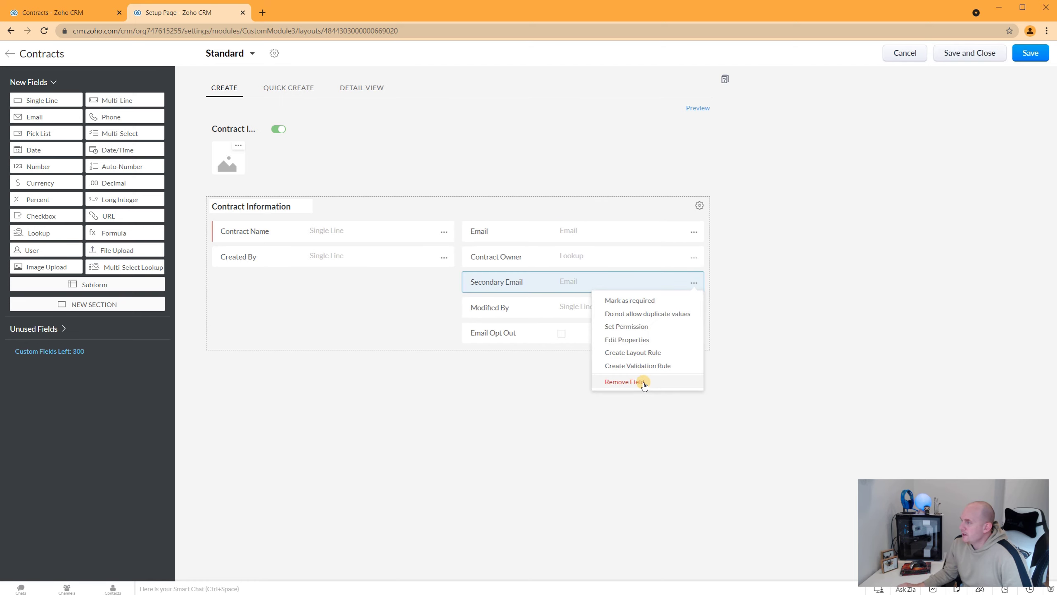
click(643, 383)
click(582, 357)
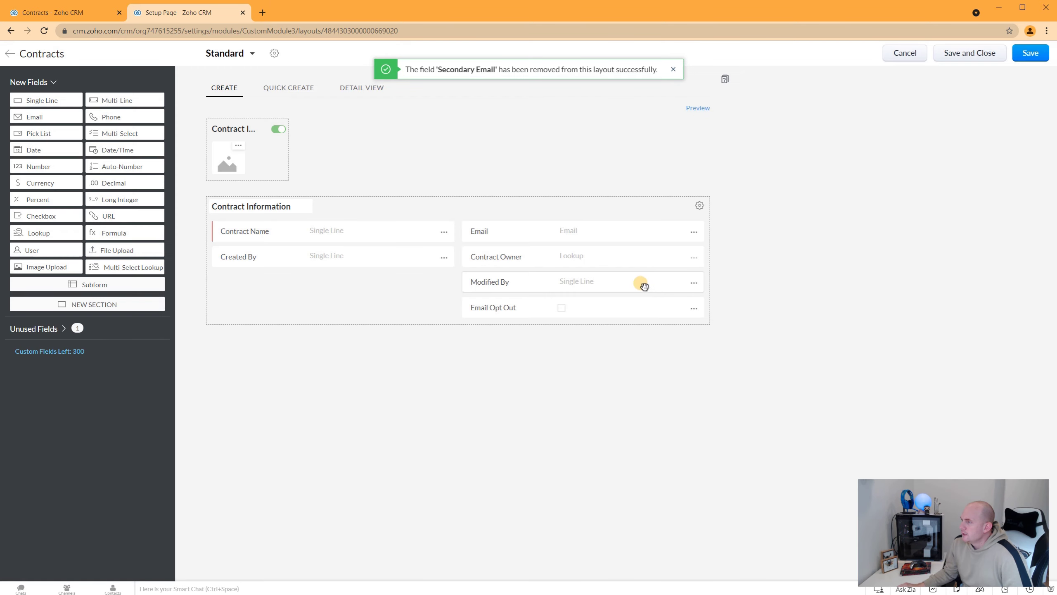
Step: Move the Modified By field below Created By and remove the Email Opt Out field from the layout
drag(644, 286, 324, 279)
click(693, 284)
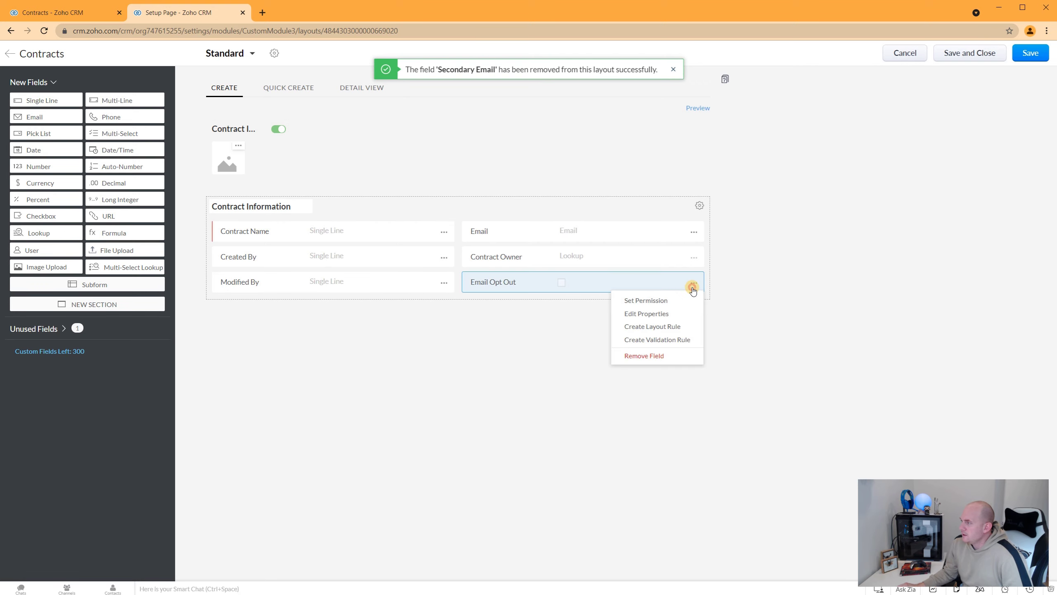
click(644, 355)
click(566, 354)
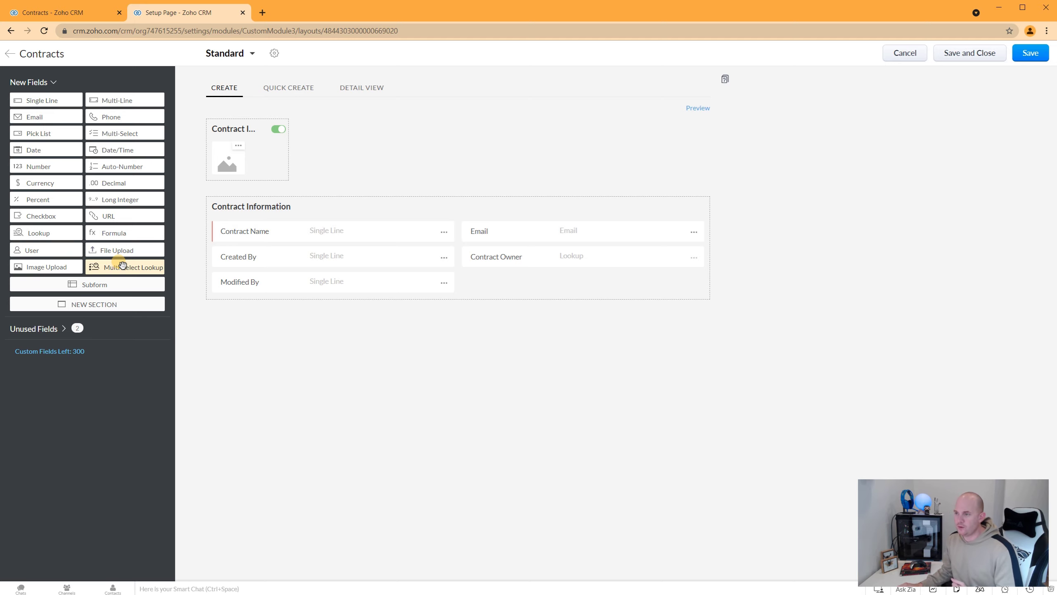
Step: Add a multi-select lookup field Contacts related to the Contacts module, labelled Contracts in the related module, and save the layout
drag(121, 265, 520, 280)
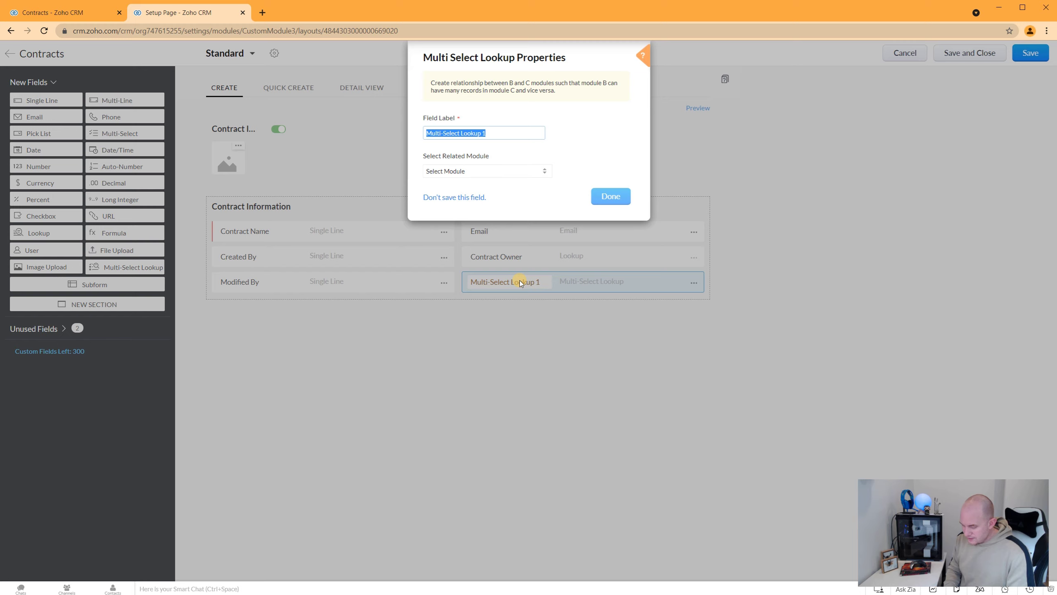
text(Conta)
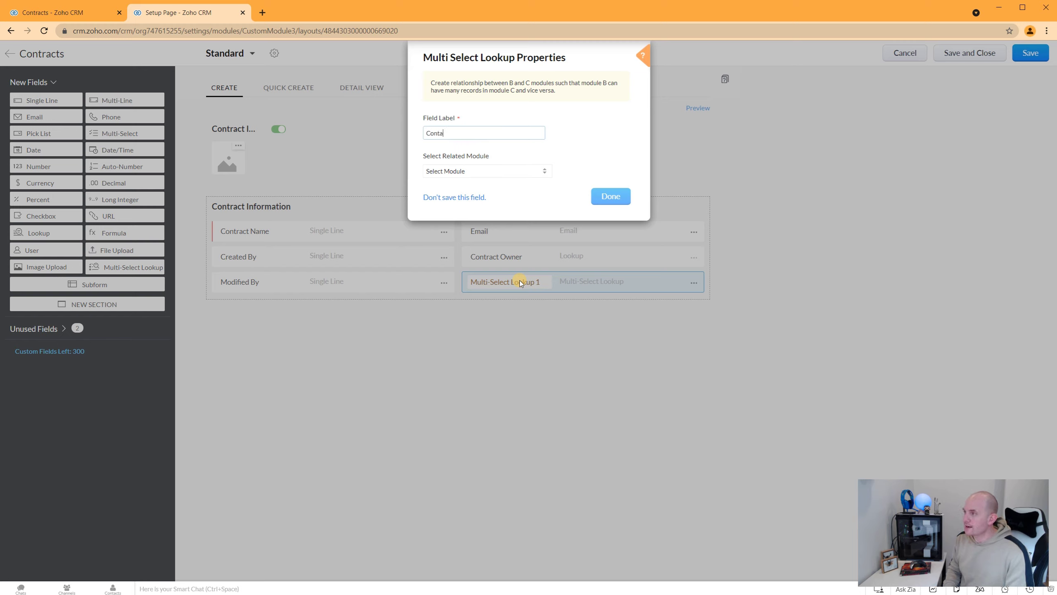
text(cts)
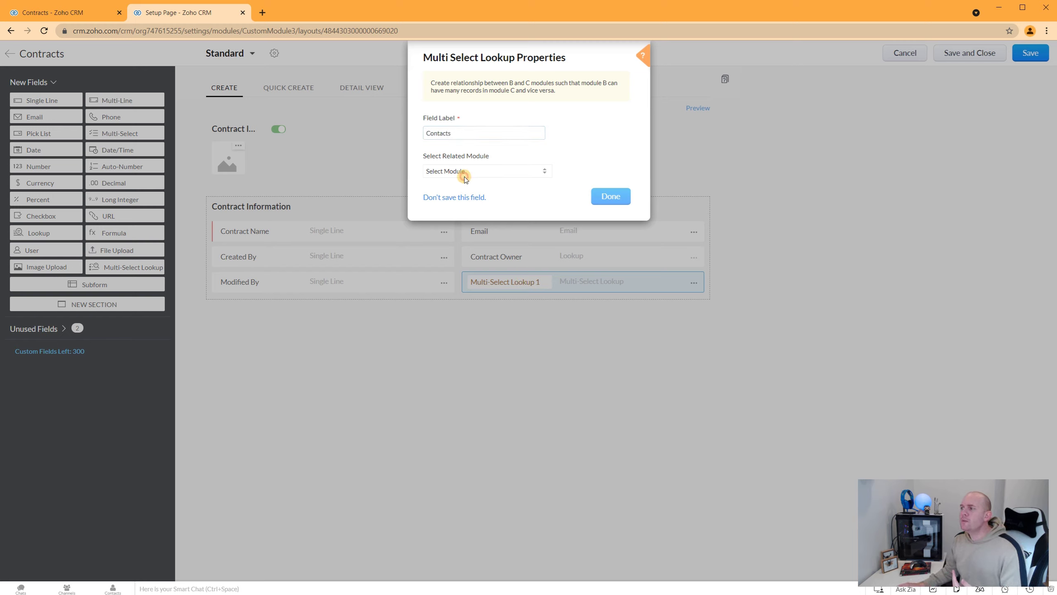
click(465, 172)
click(460, 234)
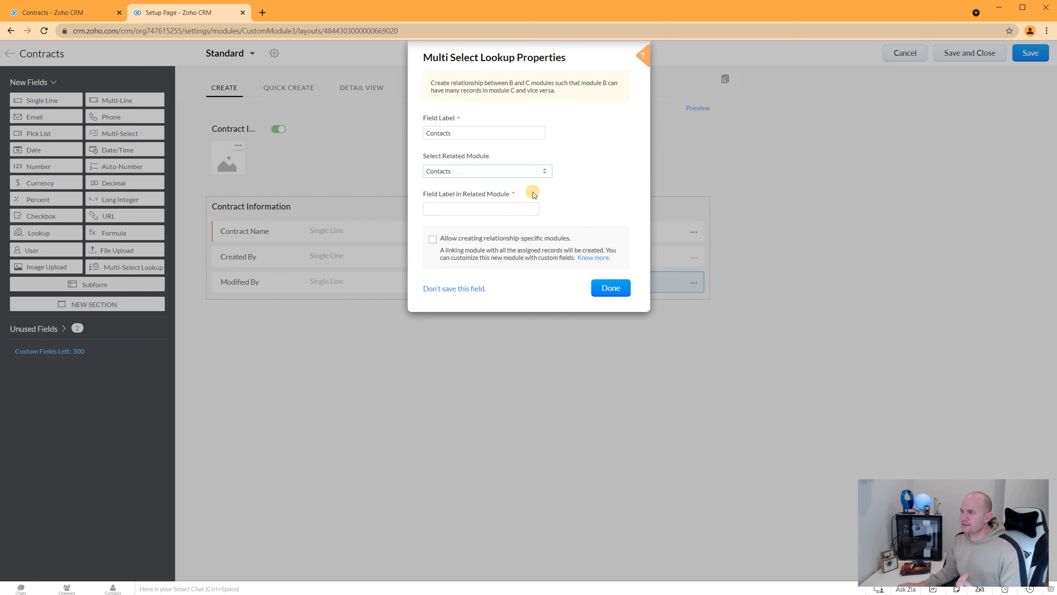
click(511, 206)
text(Contracts)
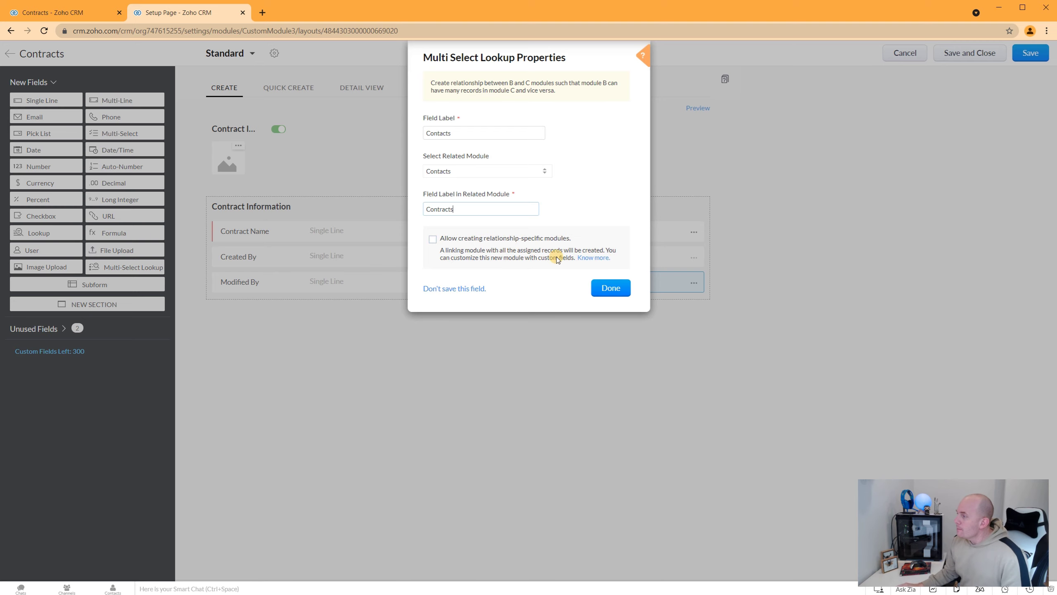
click(621, 292)
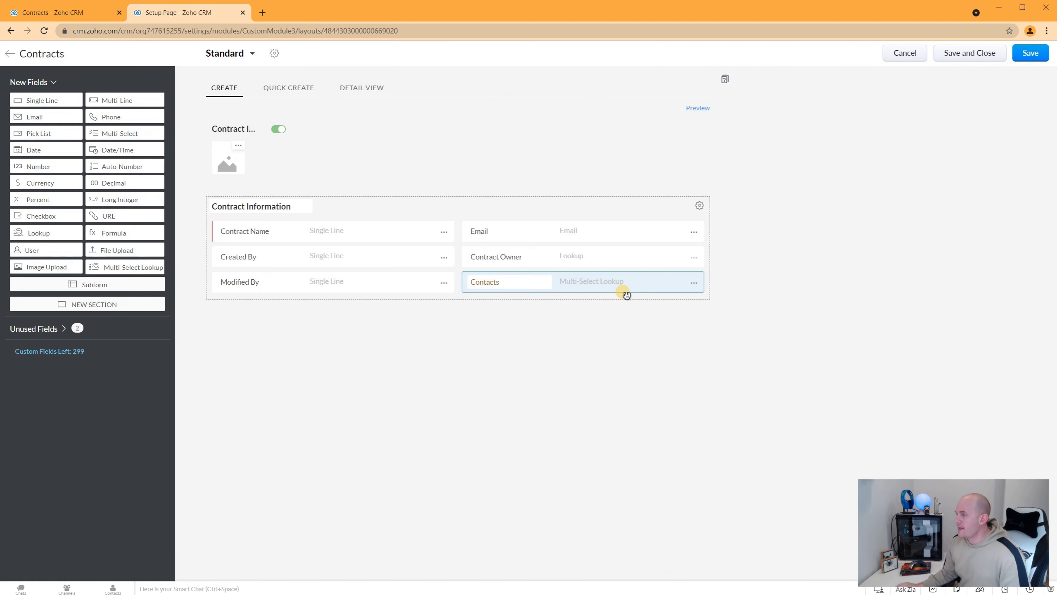
click(1030, 53)
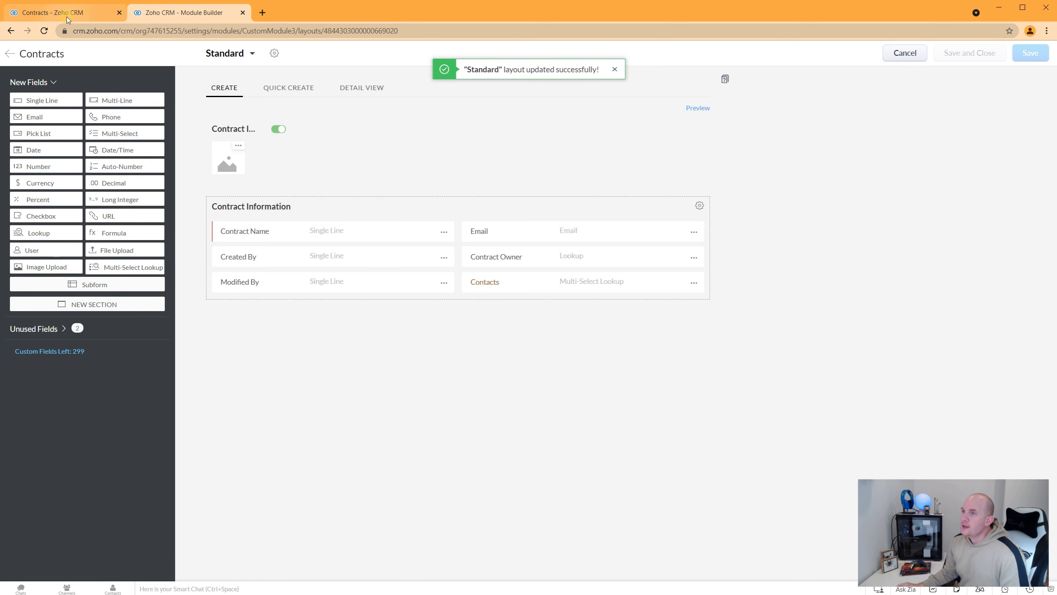
Step: Reload the CRM in the Contracts browser tab and start a new contract named Business Agreement
click(63, 13)
click(45, 31)
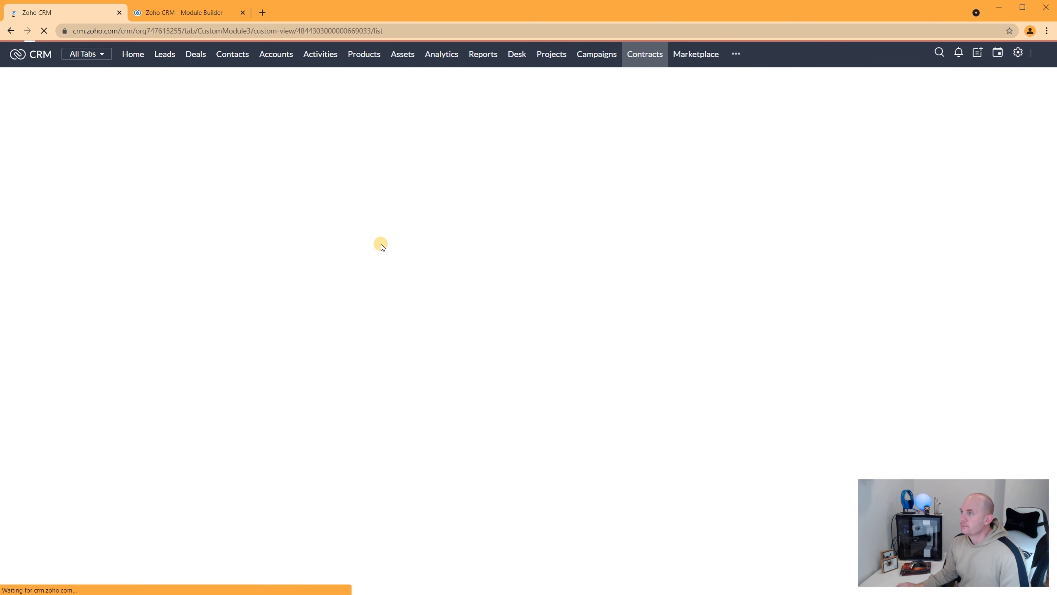
click(493, 201)
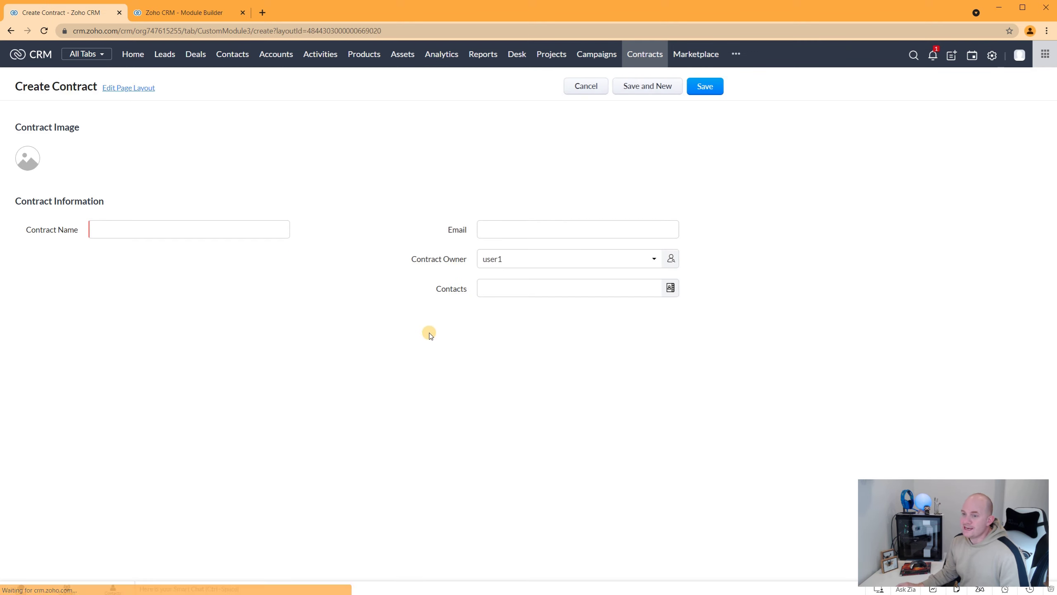
click(215, 230)
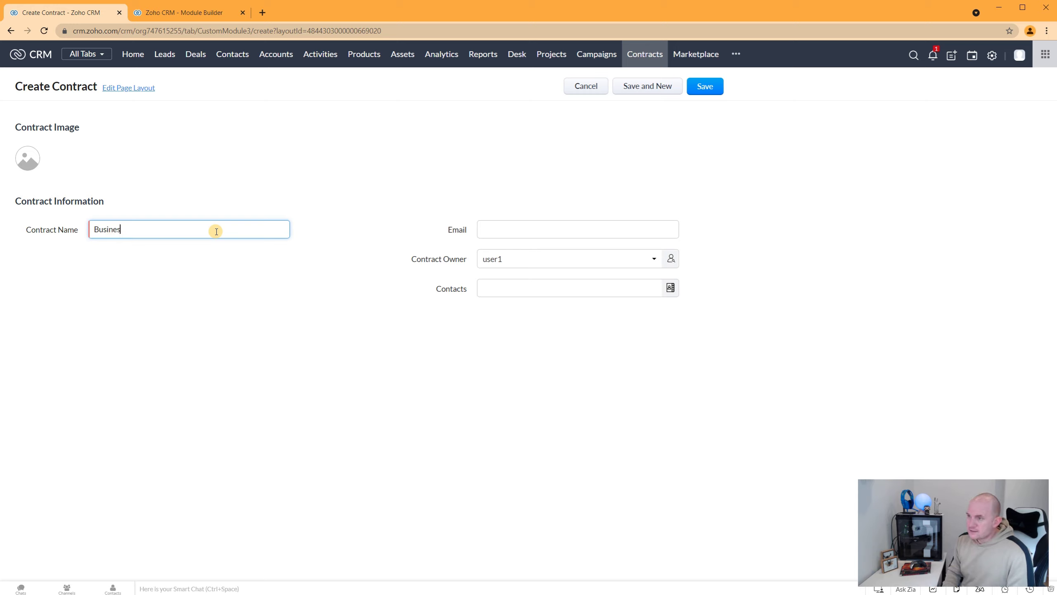
text(Business Agreement)
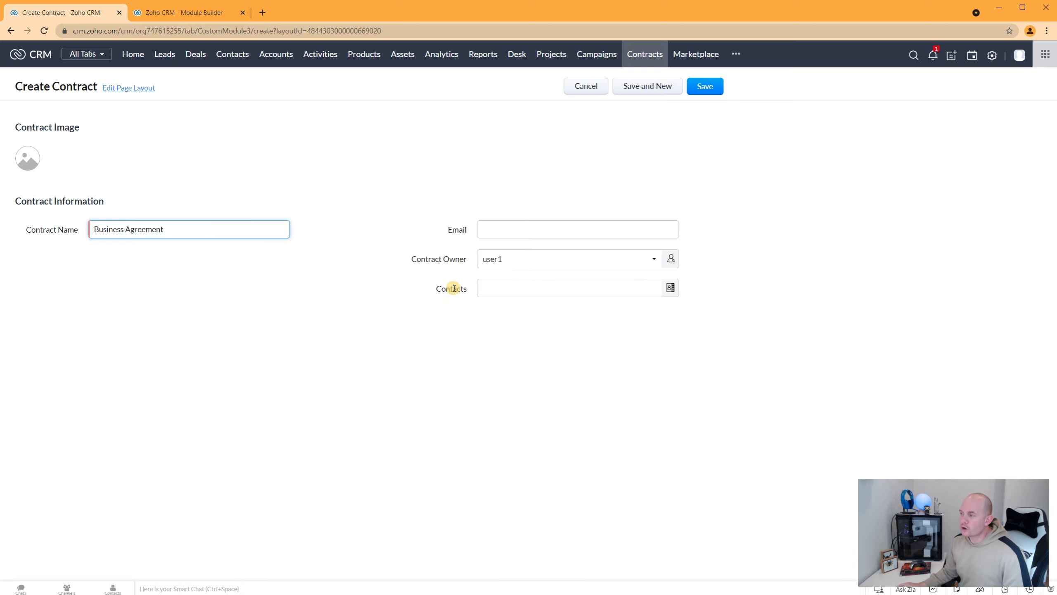
Step: Assign the first two listed contacts to the new contract through its Contacts lookup field
click(531, 293)
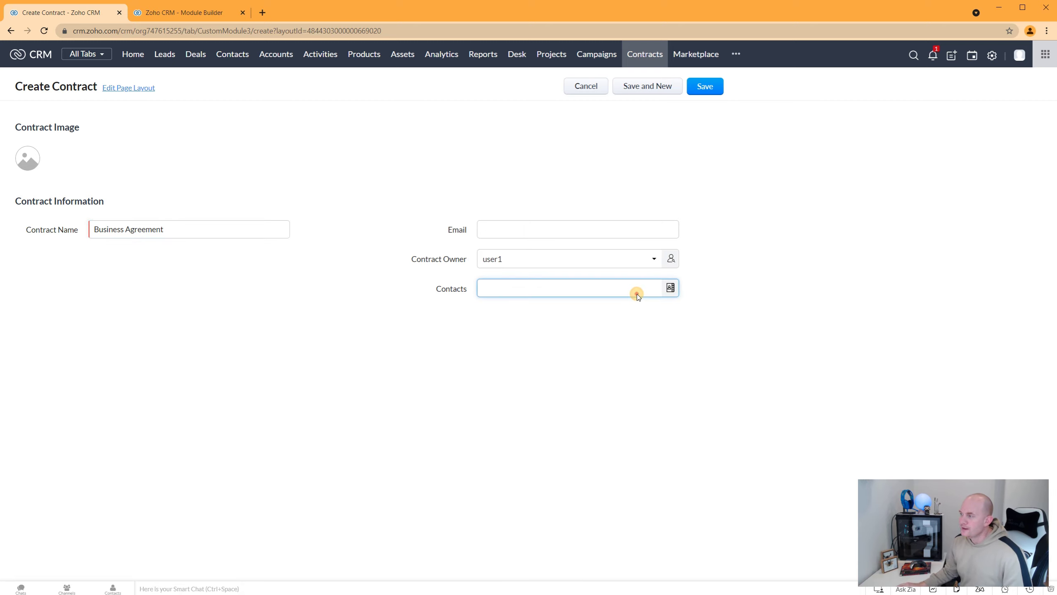
click(595, 289)
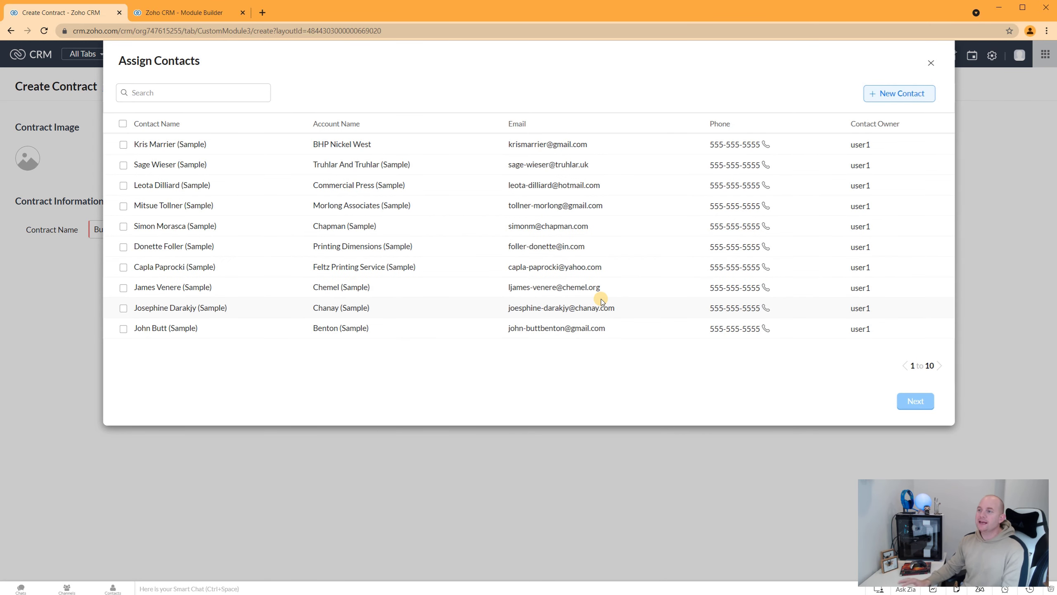
click(169, 145)
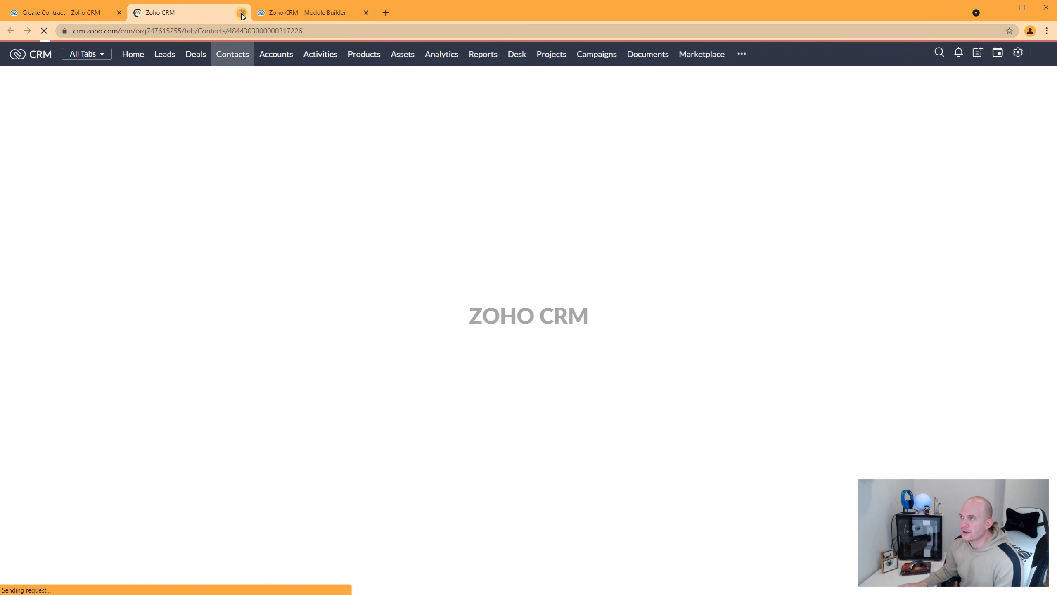
click(242, 15)
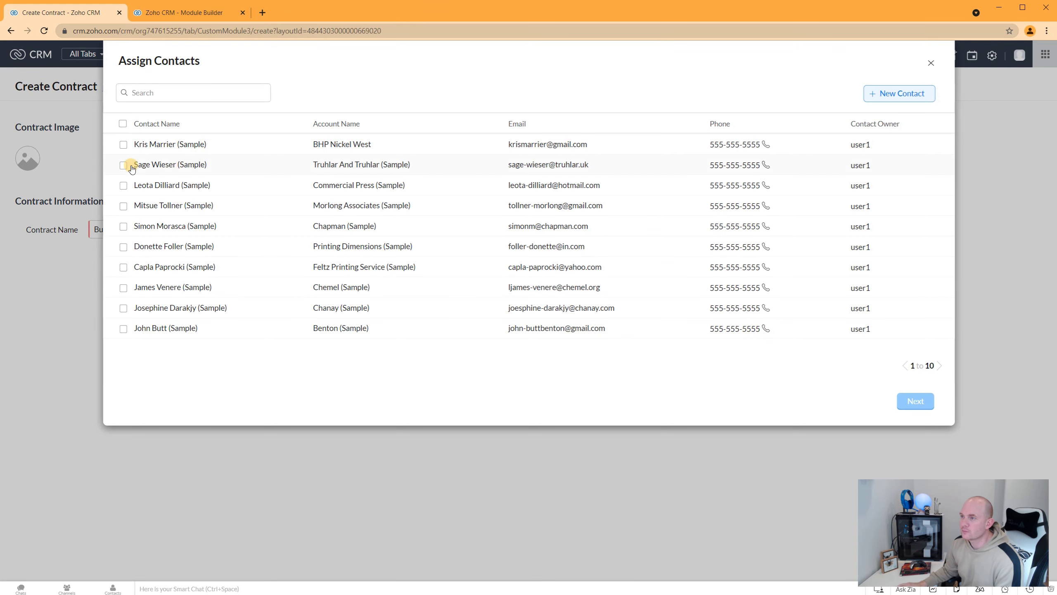
click(122, 145)
click(123, 165)
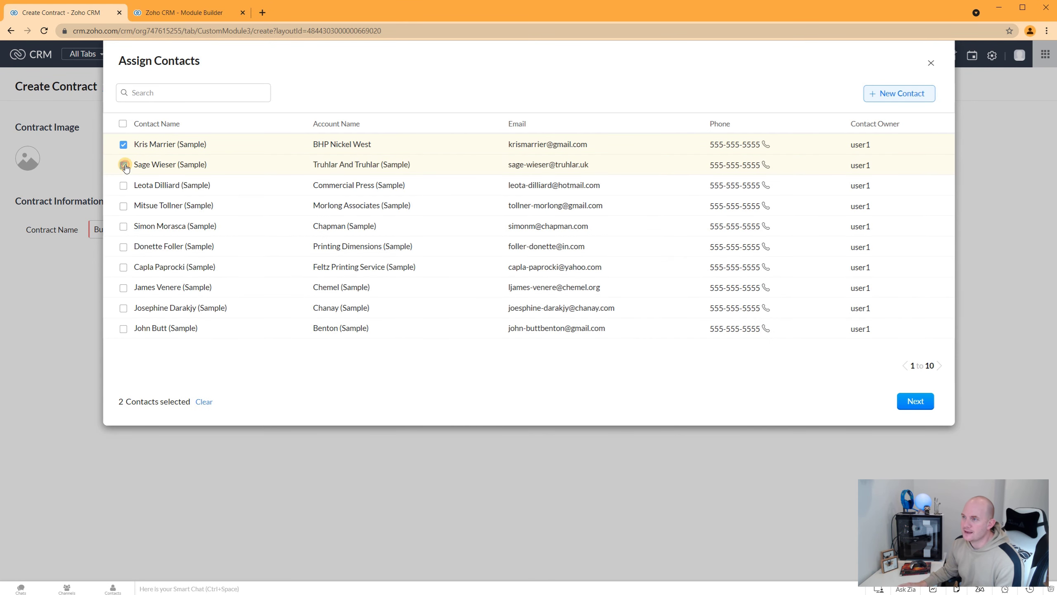
click(915, 401)
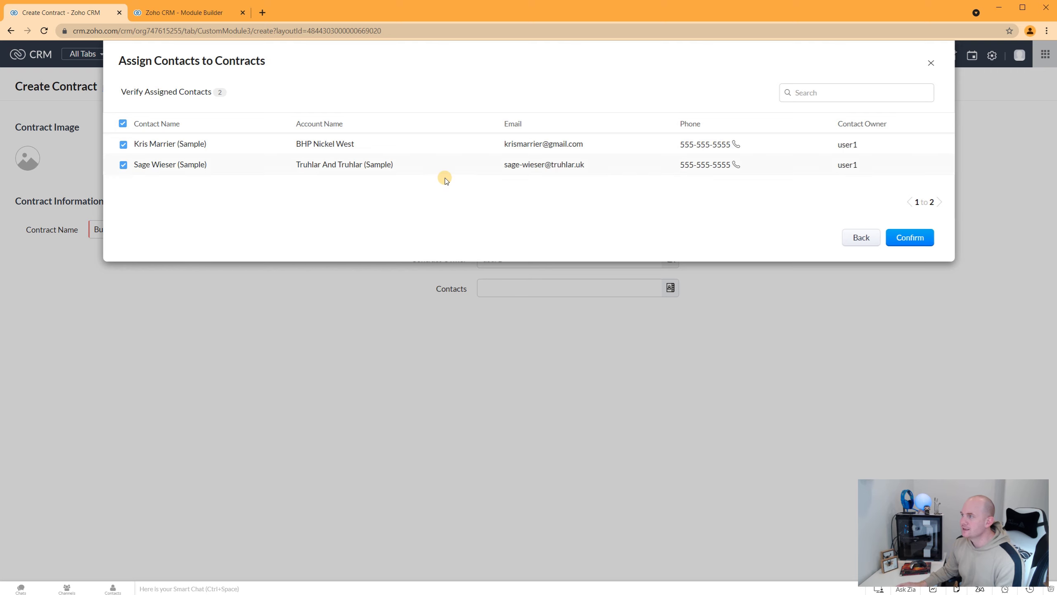
click(914, 240)
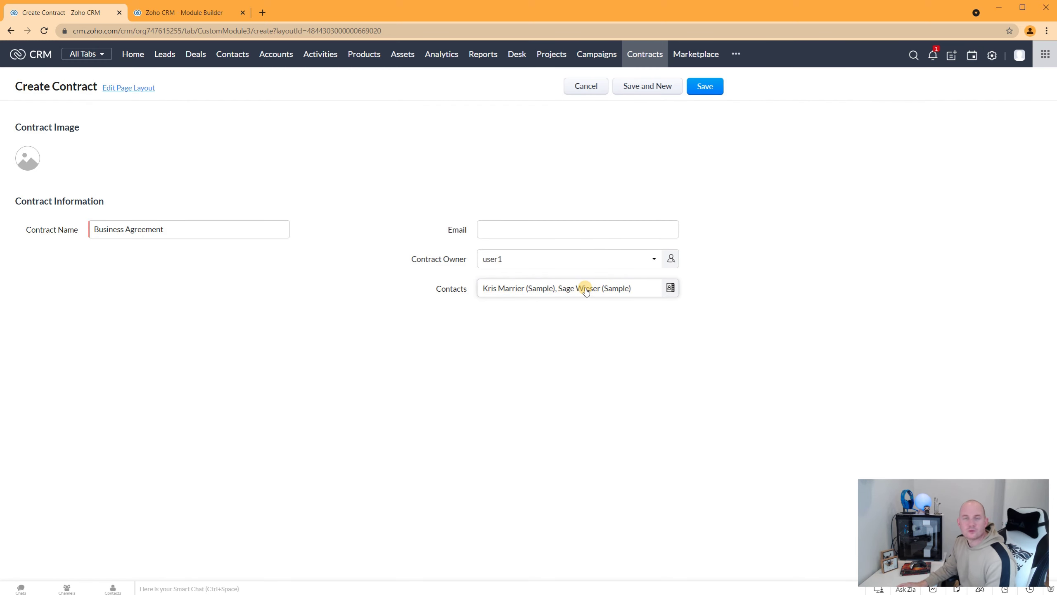
Step: Save the Business Agreement contract and view its related Contacts list
click(703, 87)
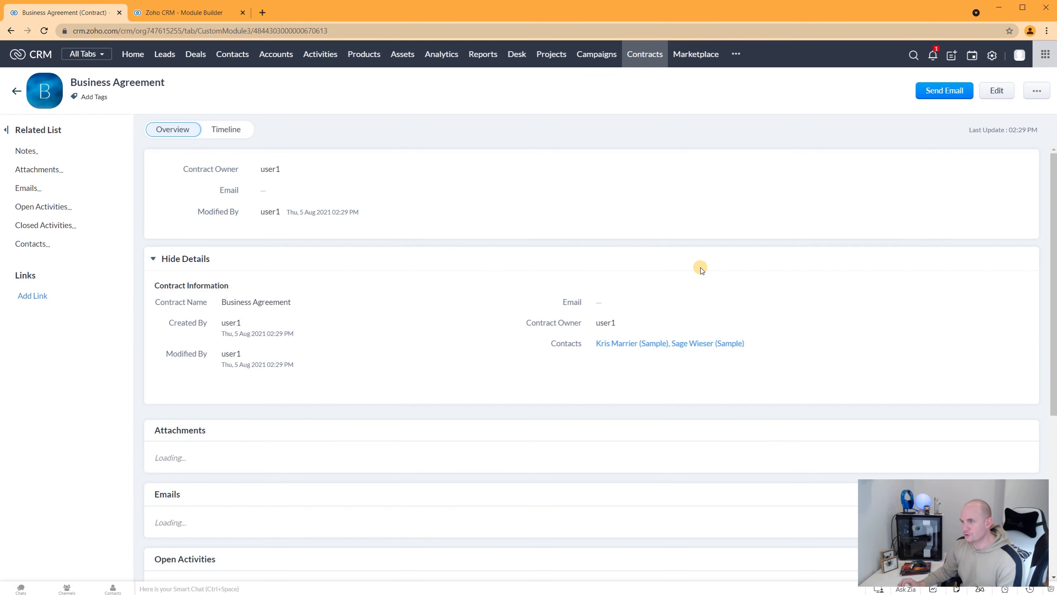
click(49, 245)
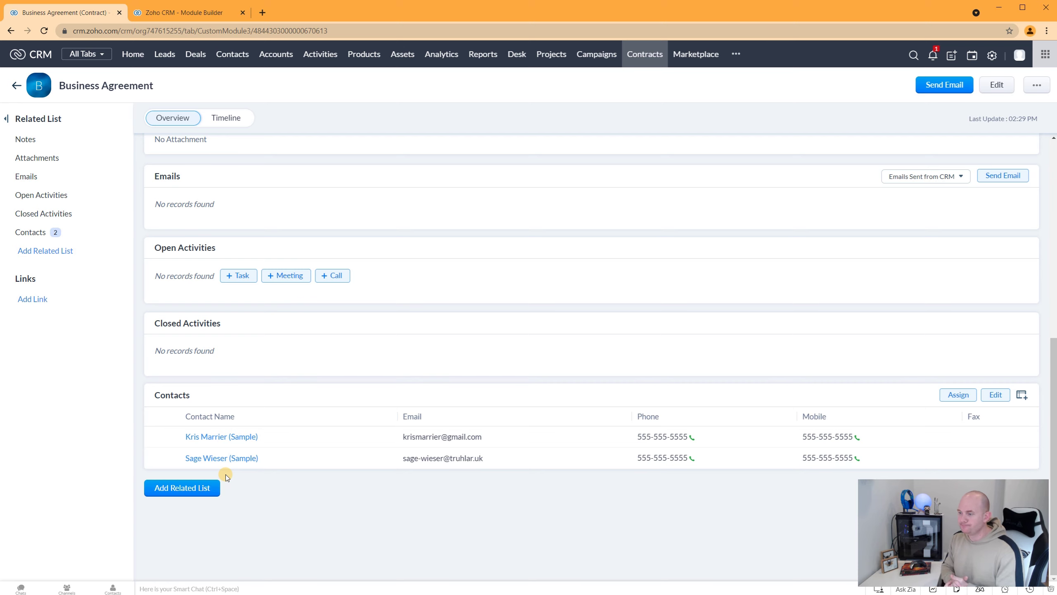
Step: Return to the Contracts layout editor in the other browser tab and add a subform named Line Items below Contract Information
click(194, 13)
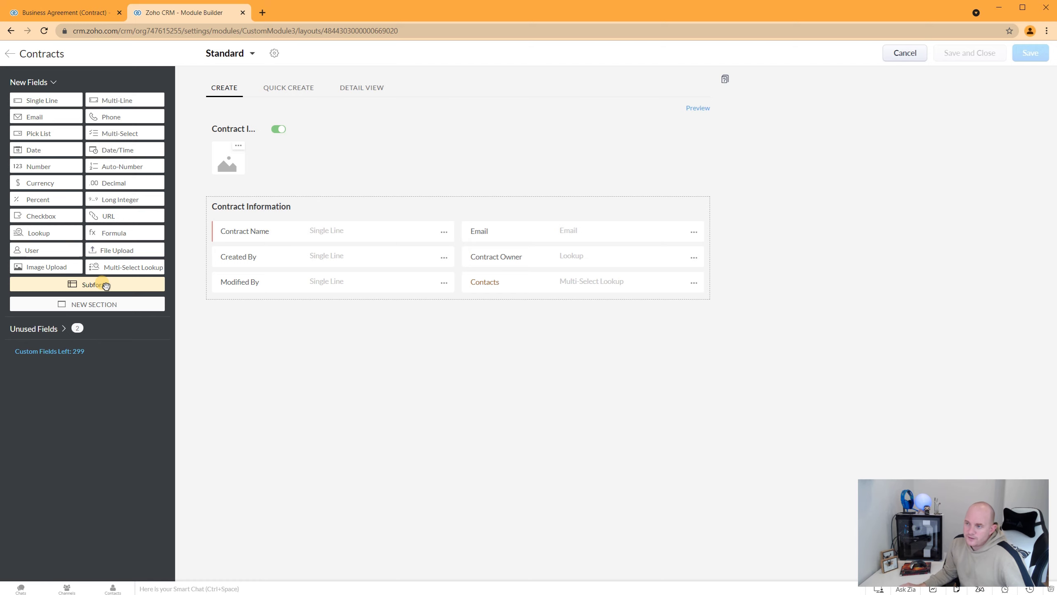
drag(105, 285, 327, 306)
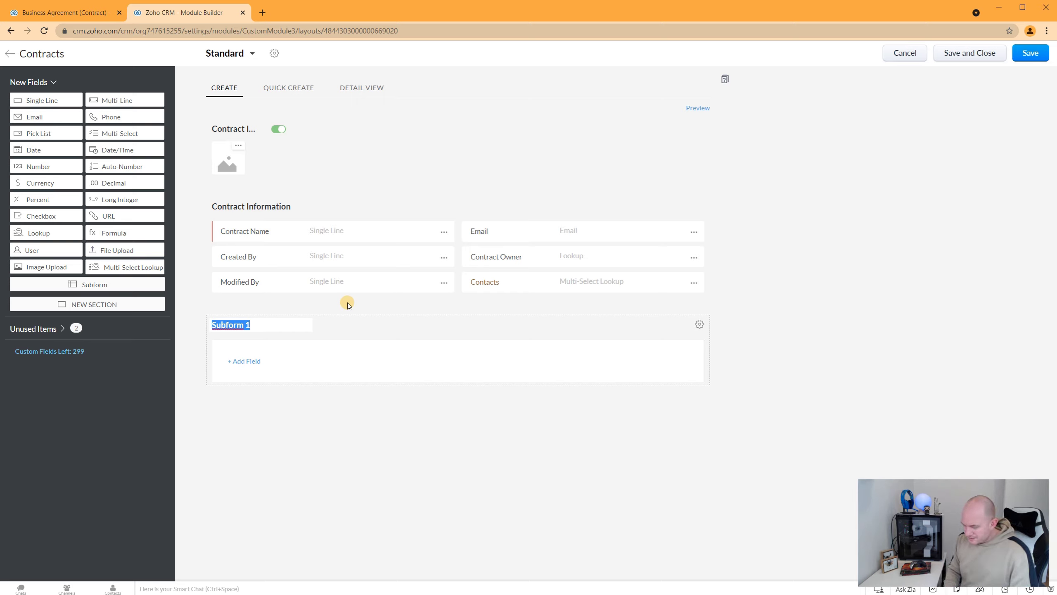
text(Line )
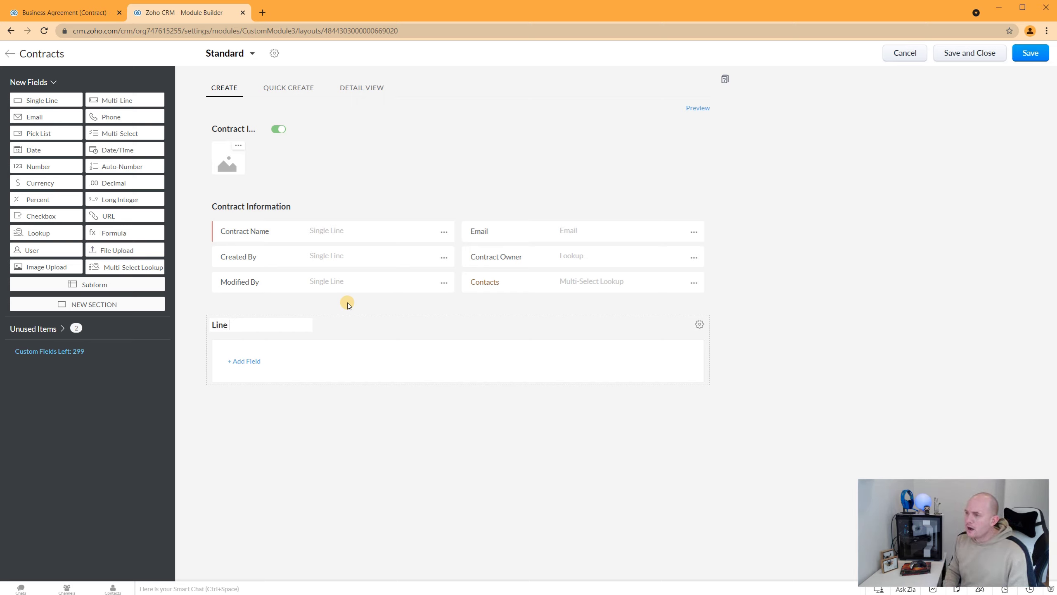
text(Items)
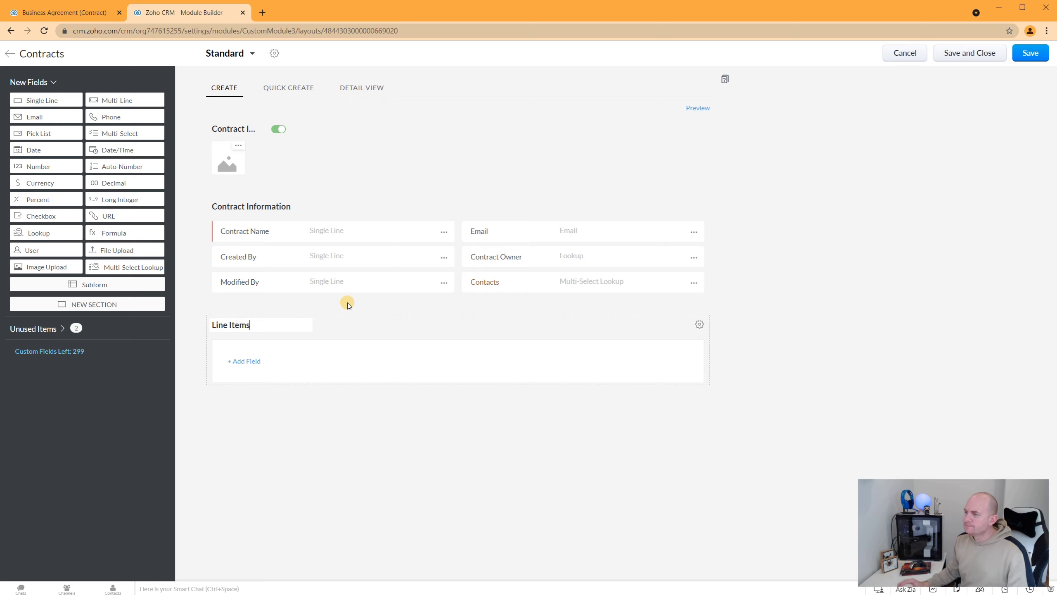
Step: Add a single-line field Cost Item Name and a currency field Amount to the Line Items subform
click(258, 364)
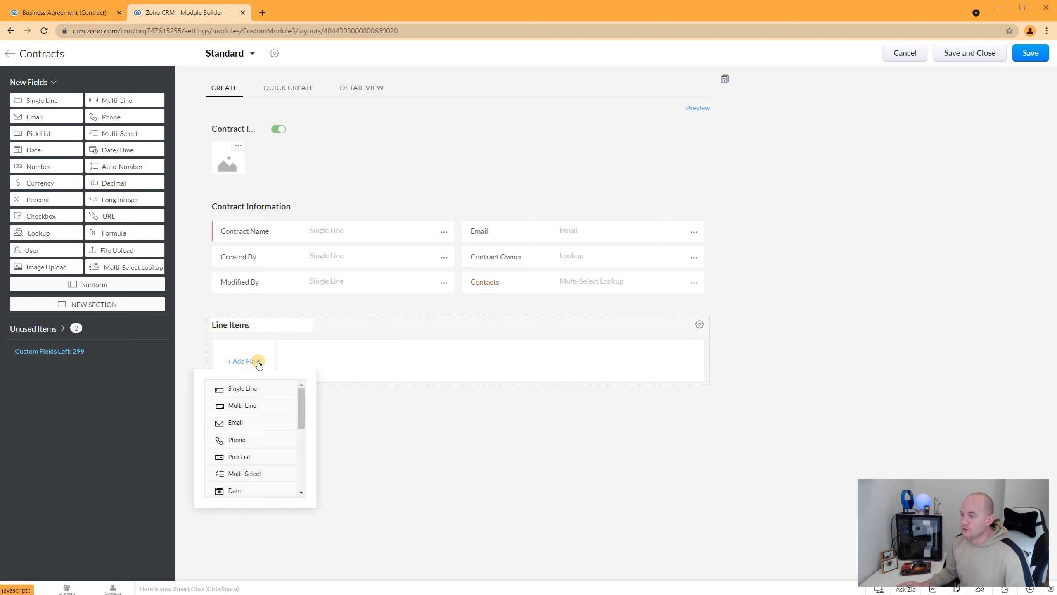
click(255, 385)
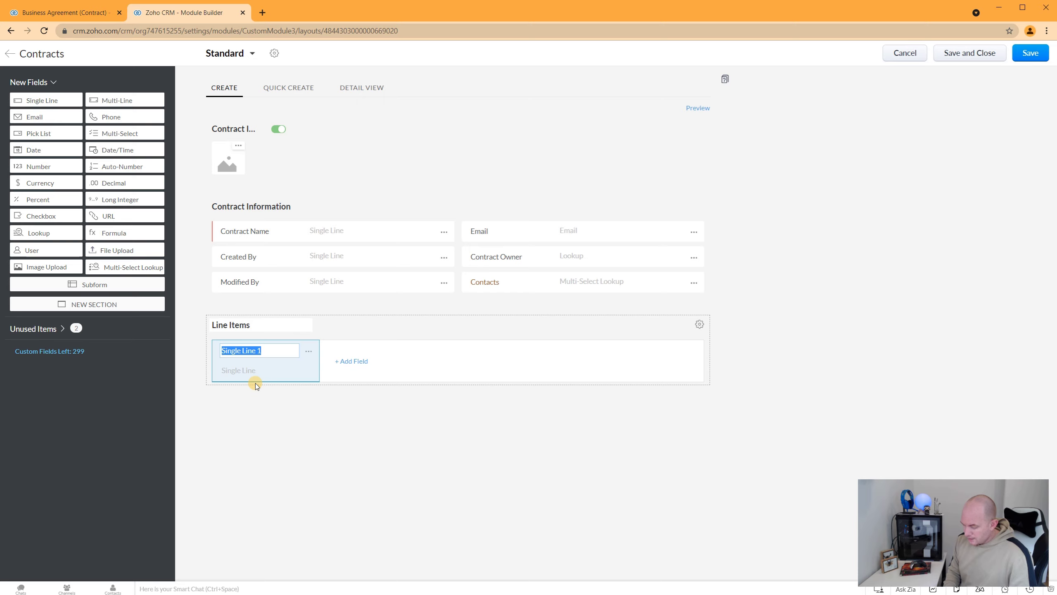
text(Cost Item Name)
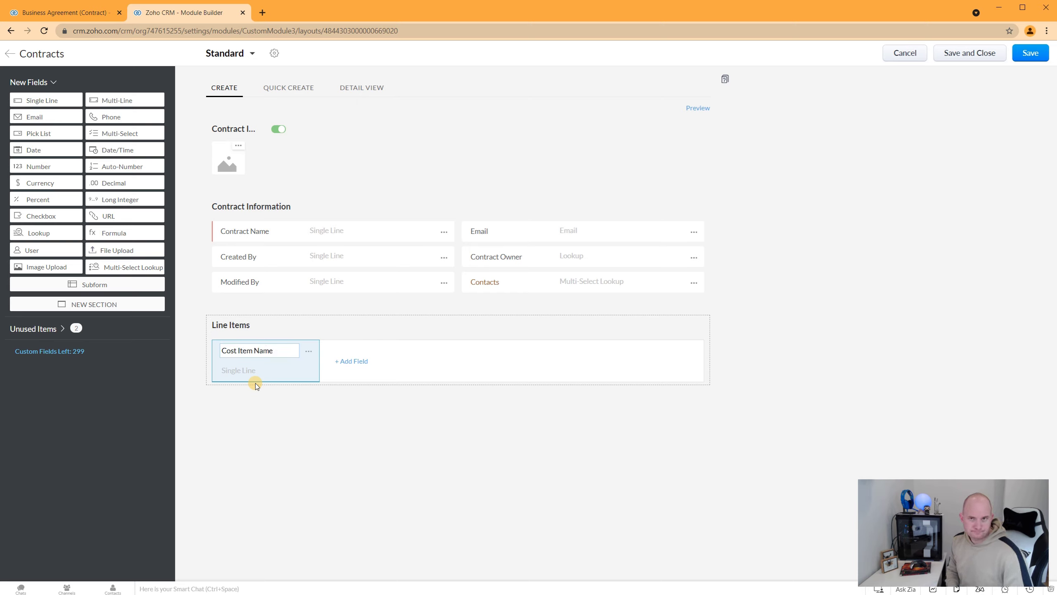
click(351, 361)
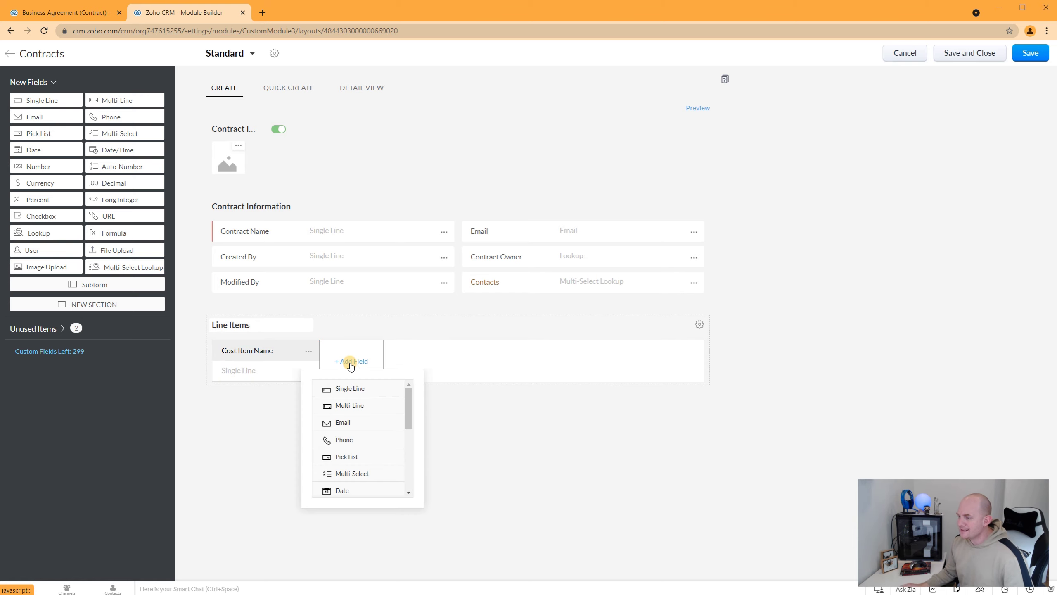
scroll(362, 437, down, 3)
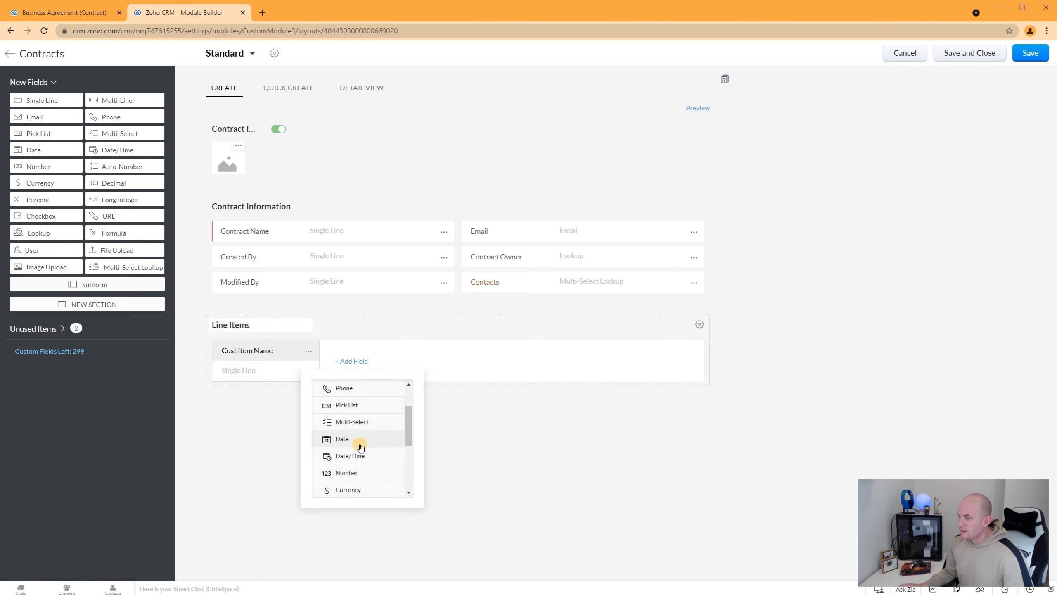
click(361, 439)
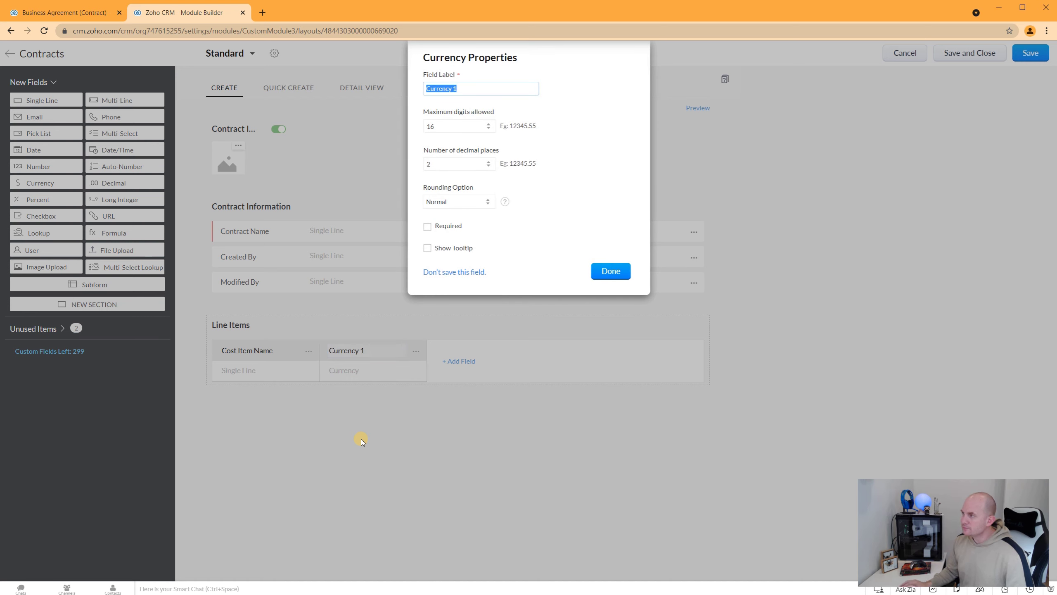
text(Amount)
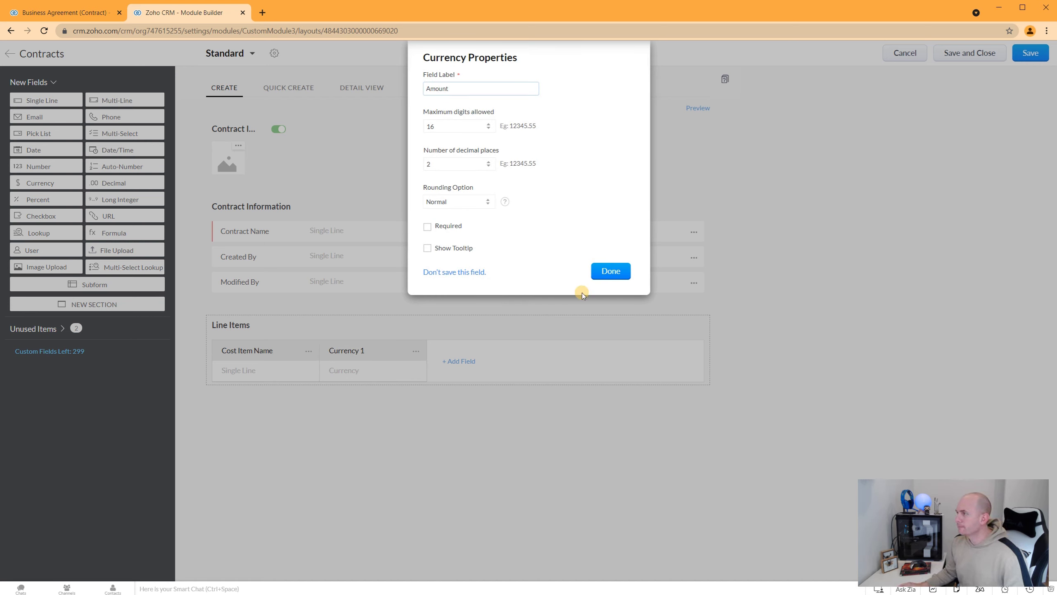
click(611, 273)
Step: Add a number field named Quantity to the Line Items subform and place it between Cost Item Name and Amount
click(457, 361)
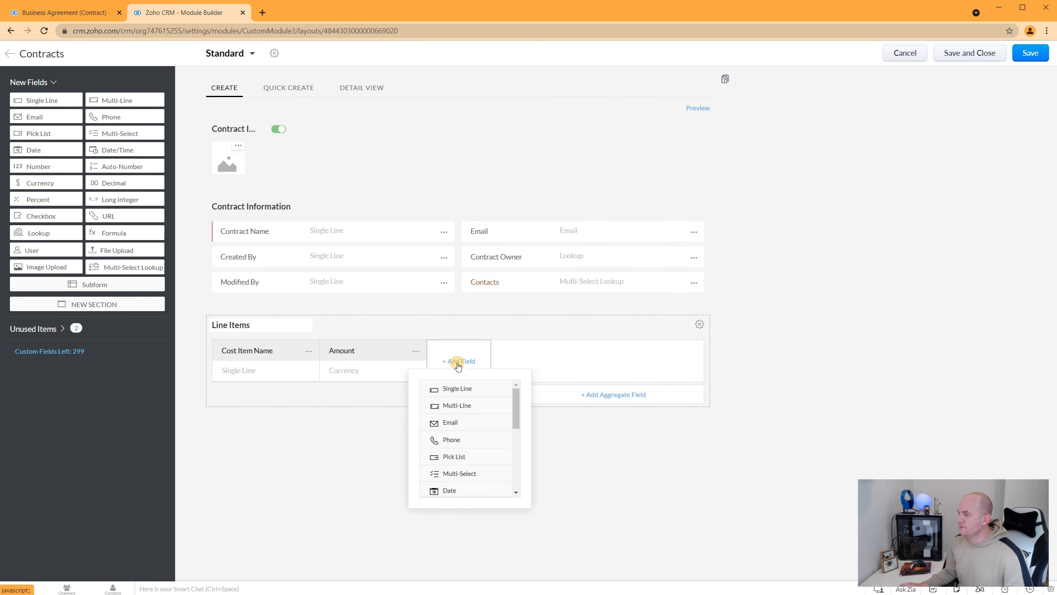
scroll(456, 431, down, 3)
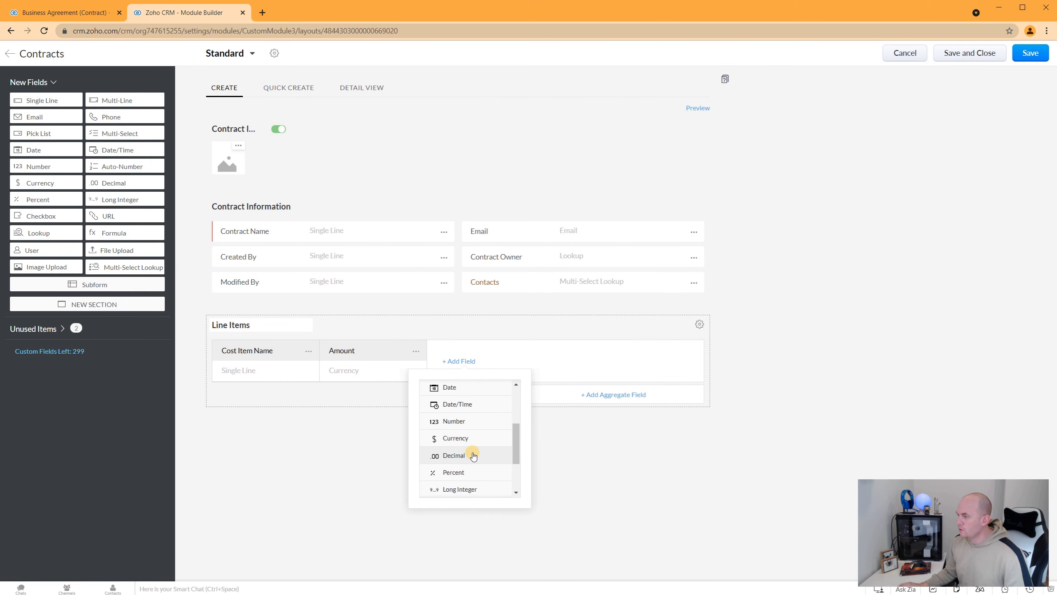
click(474, 421)
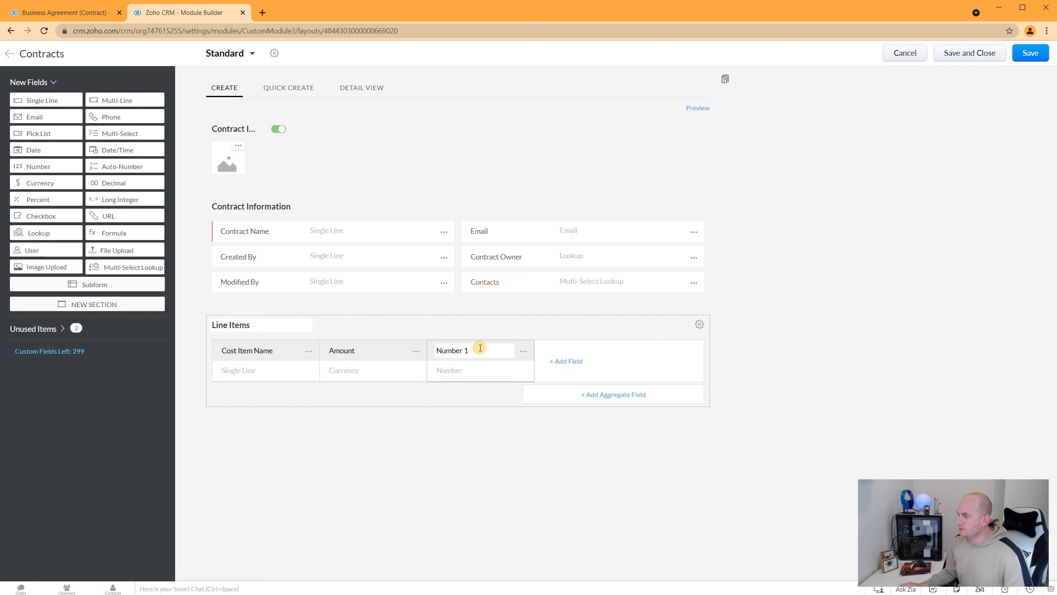
drag(482, 349, 465, 351)
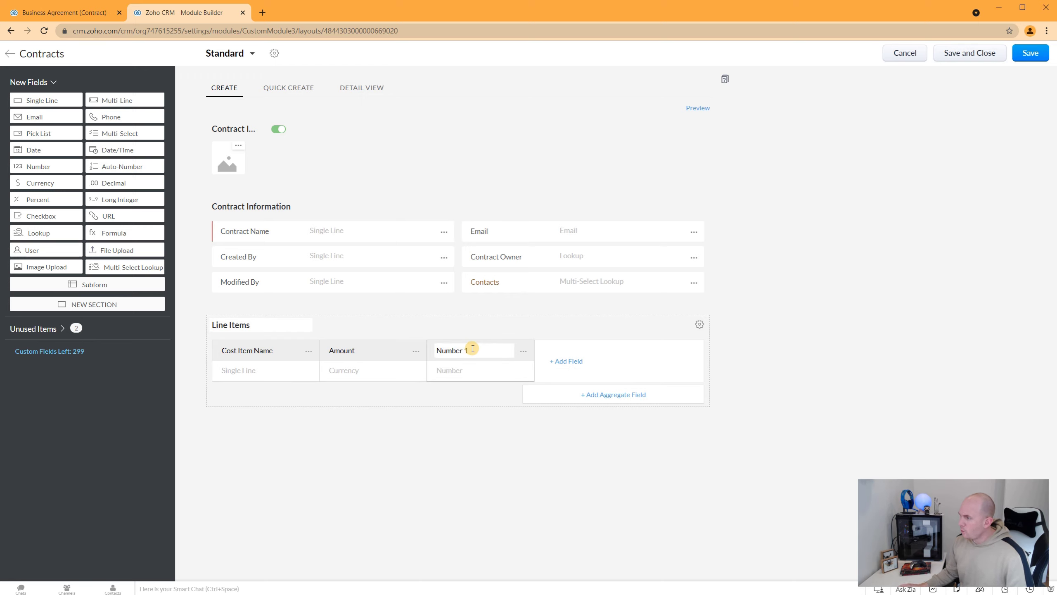
click(472, 348)
text(Quan)
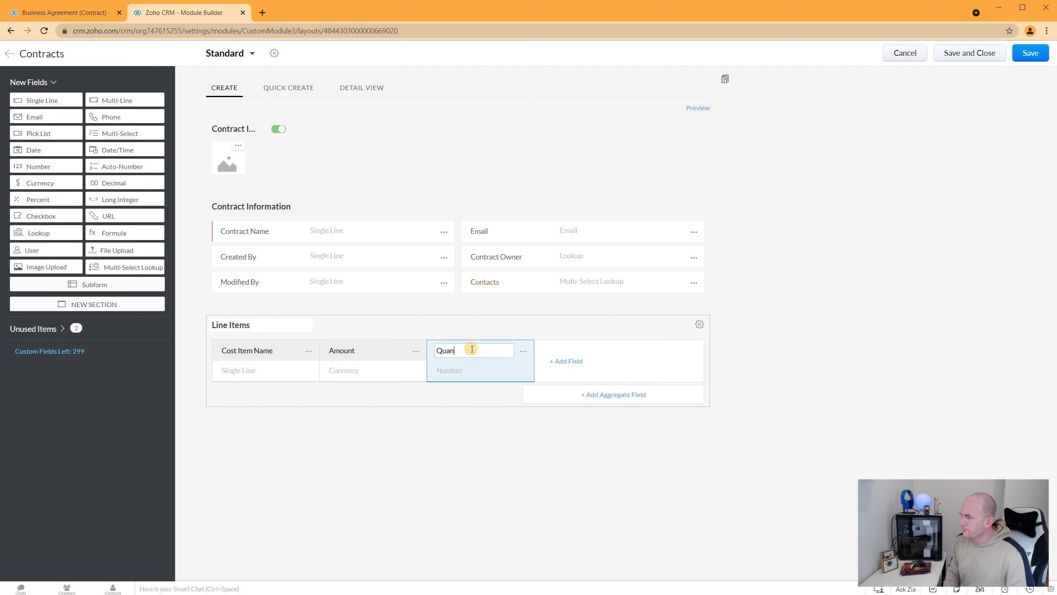
text(tity)
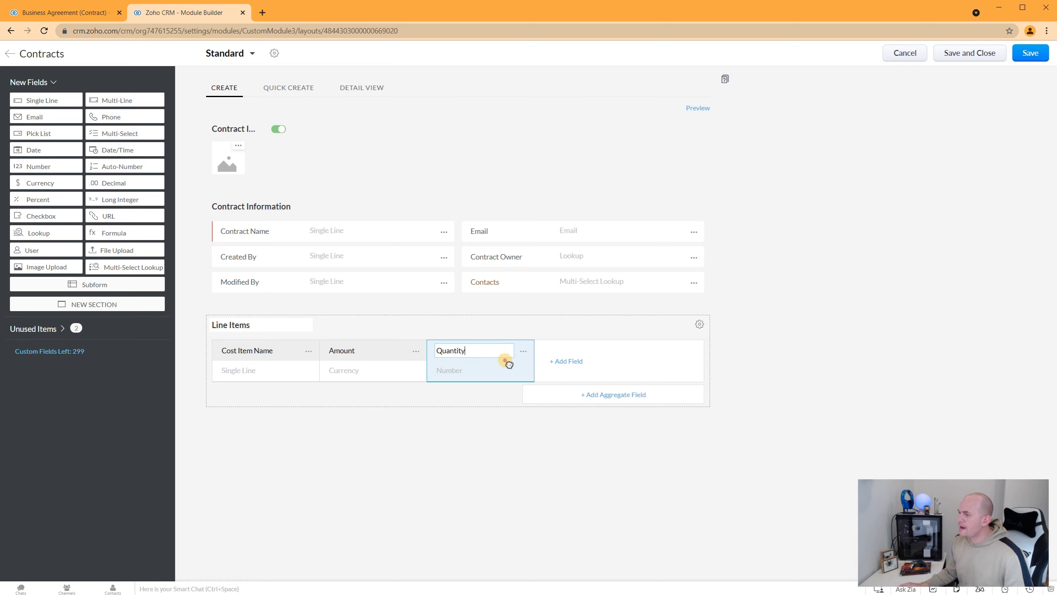
drag(507, 363, 399, 359)
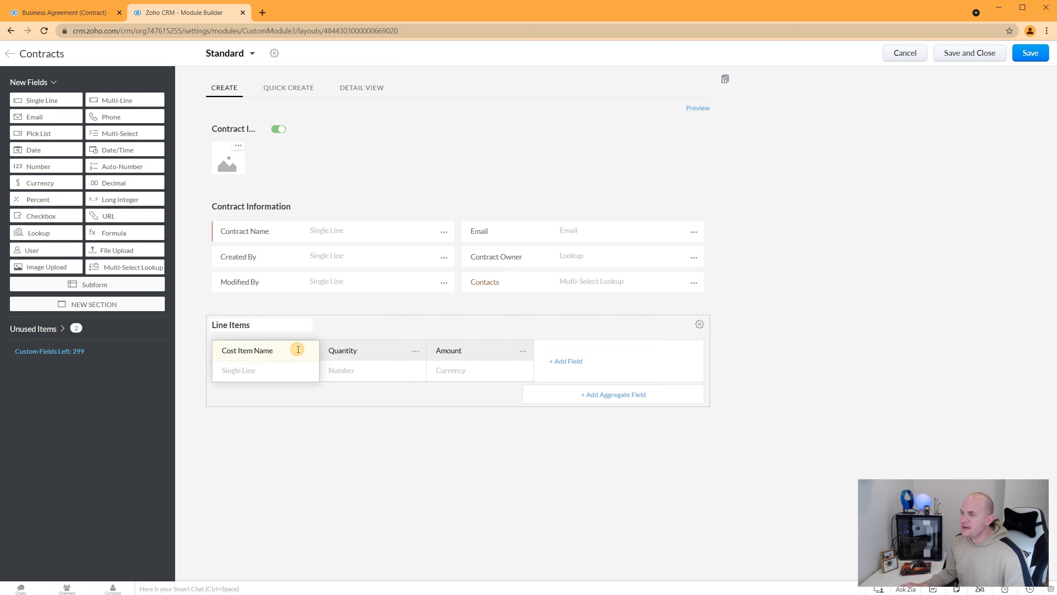
Step: Rename the subform's Cost Item Name field to Cost Item and save the Contracts layout
drag(291, 350, 261, 350)
click(262, 351)
key(BackSpace)
key(BackSpace)
key(BackSpace)
key(BackSpace)
key(BackSpace)
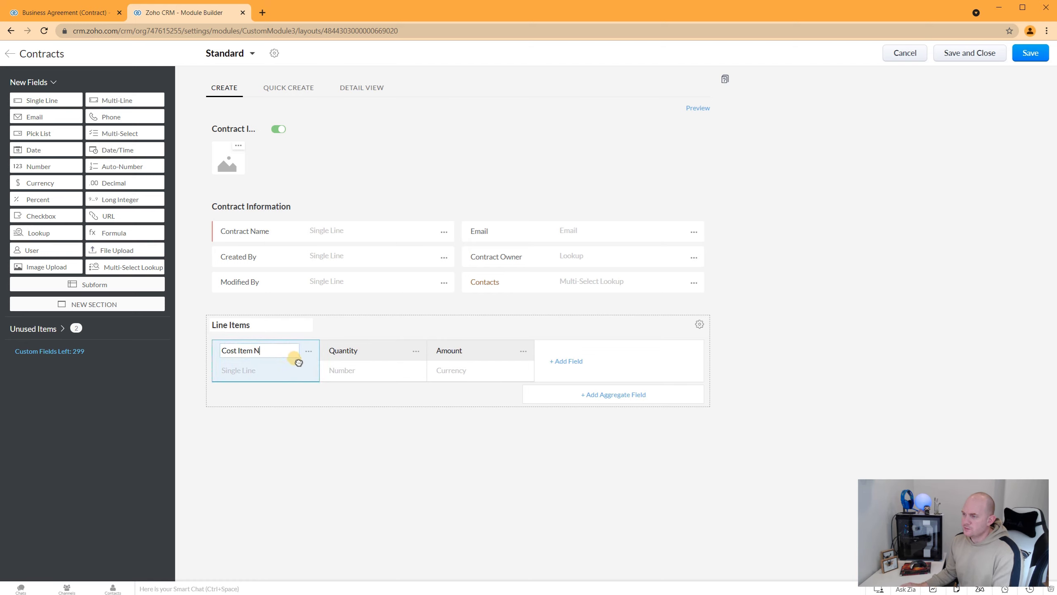
click(352, 350)
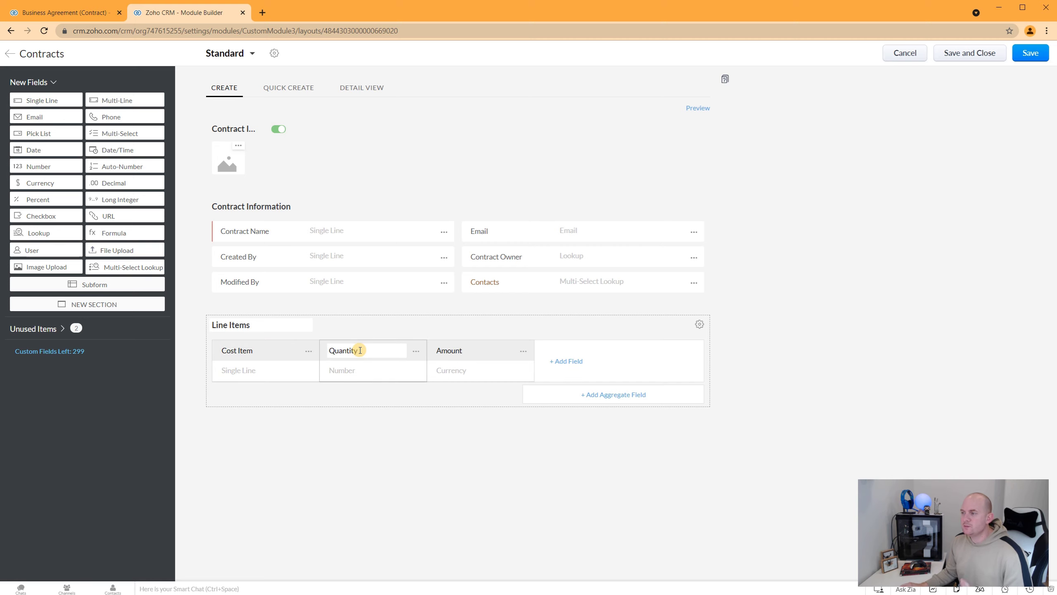
click(486, 361)
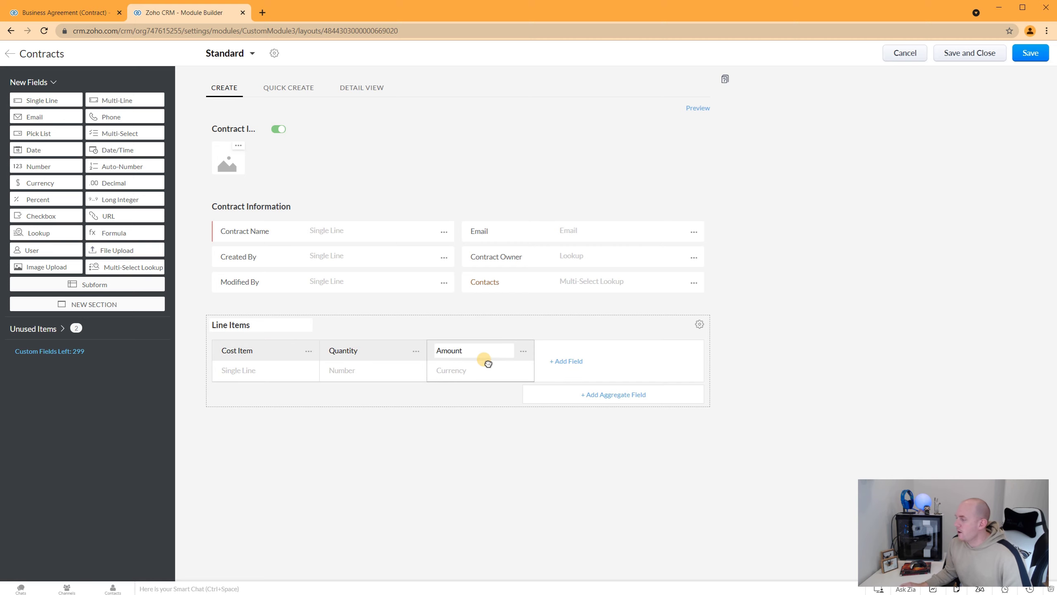
click(1036, 56)
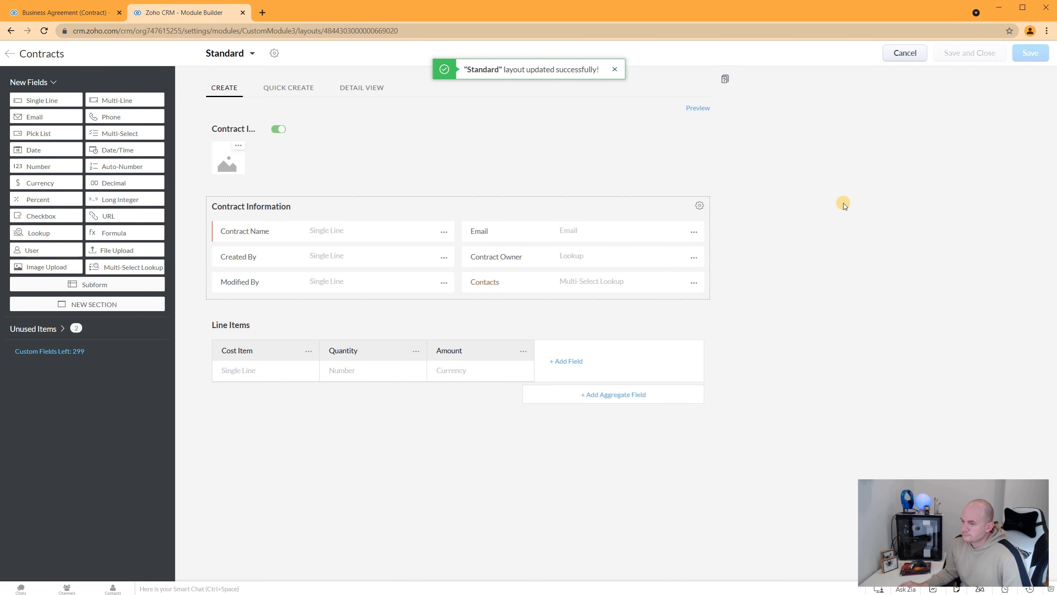
Step: Switch to the Business Agreement contract's browser tab, reload the record and open it for editing
click(72, 13)
click(45, 32)
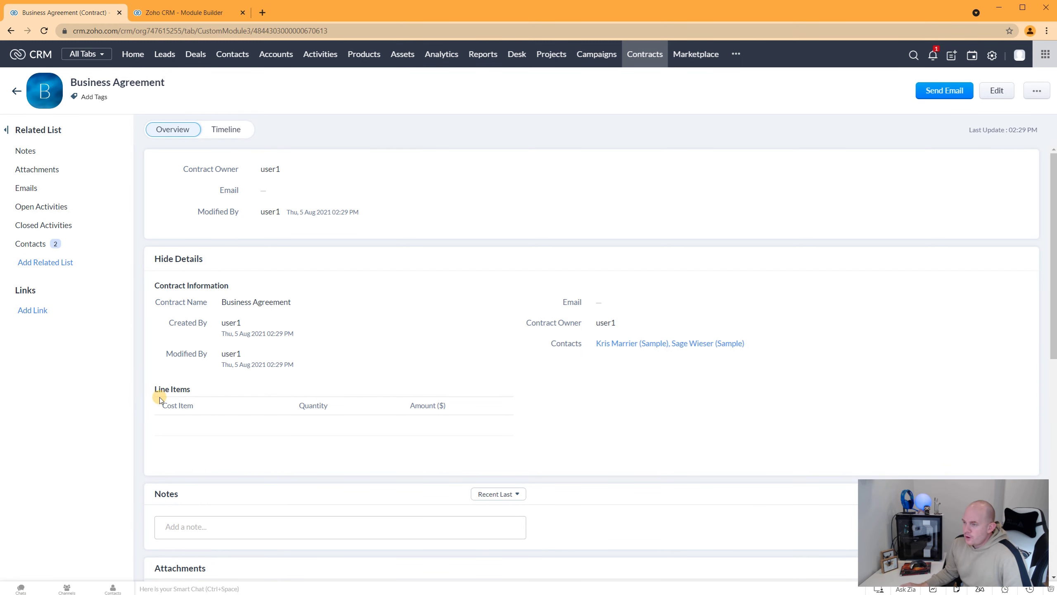
click(995, 91)
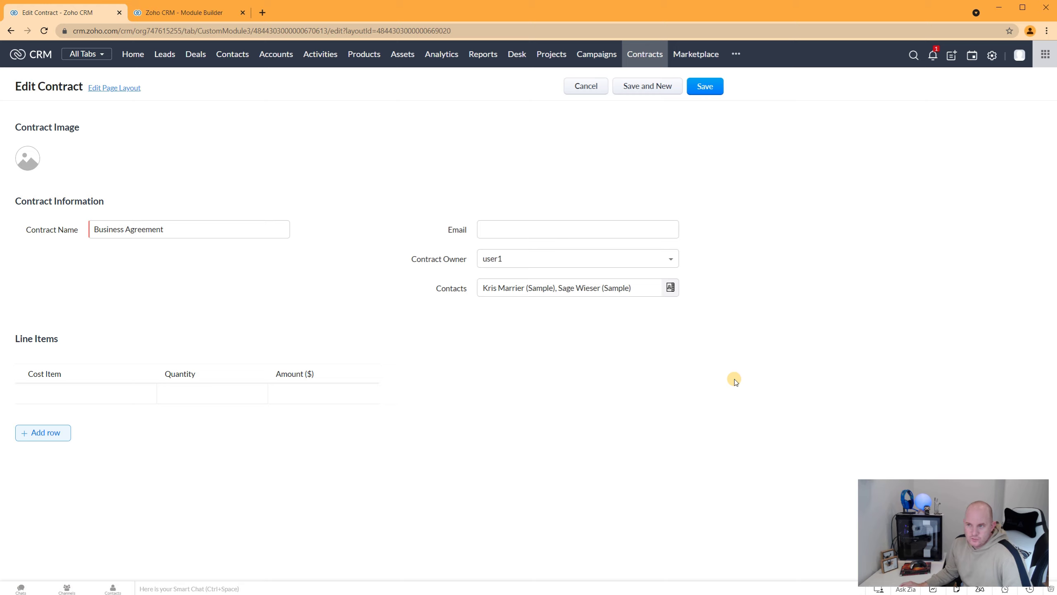
Step: Fill the first Line Items row with cost item Setup Fee, quantity 2 and amount 500
click(105, 400)
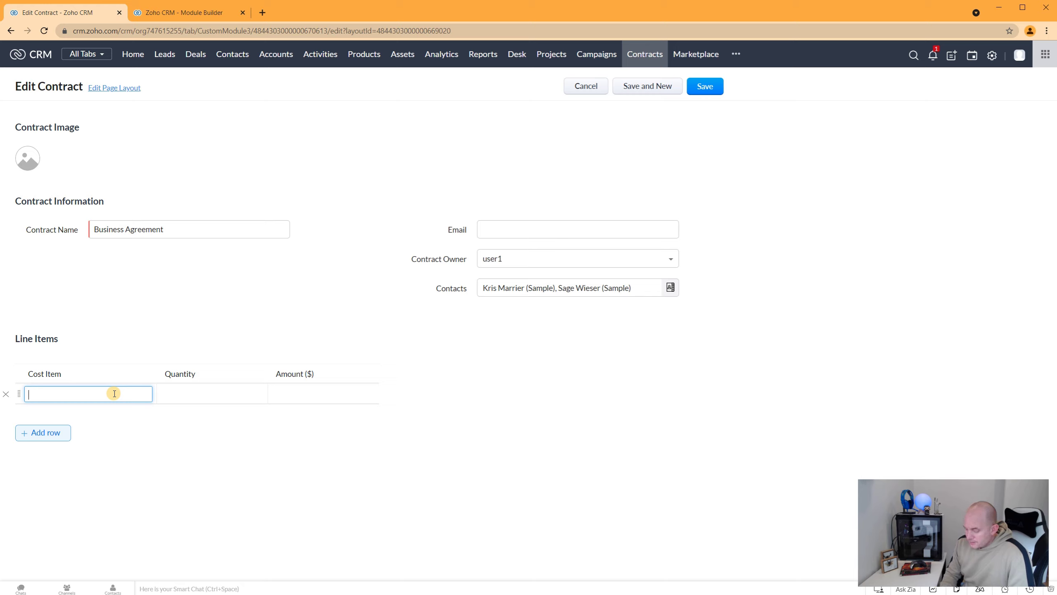
text(Setup Fee)
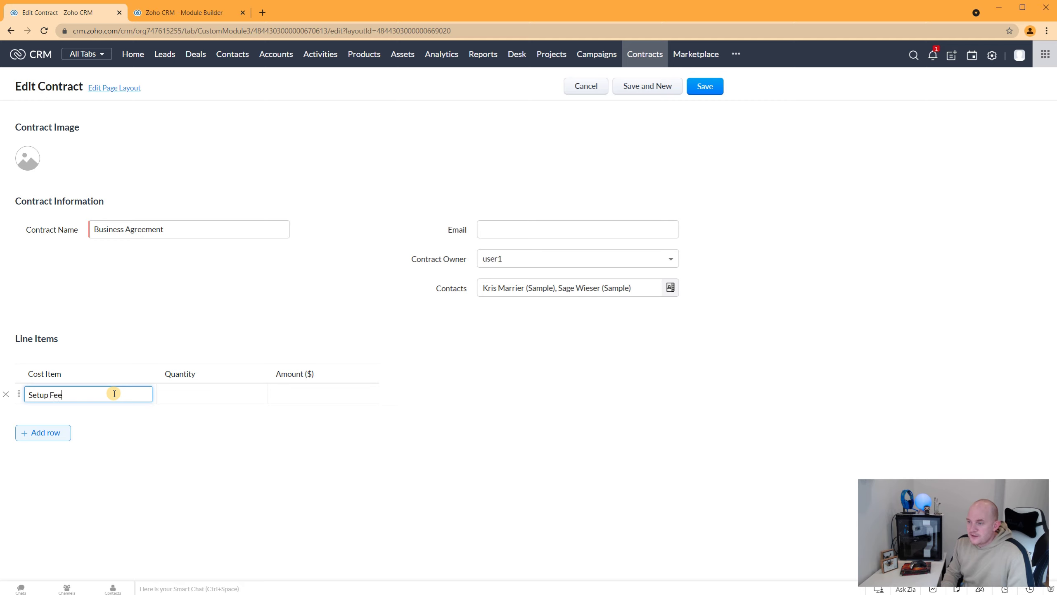
key(Tab)
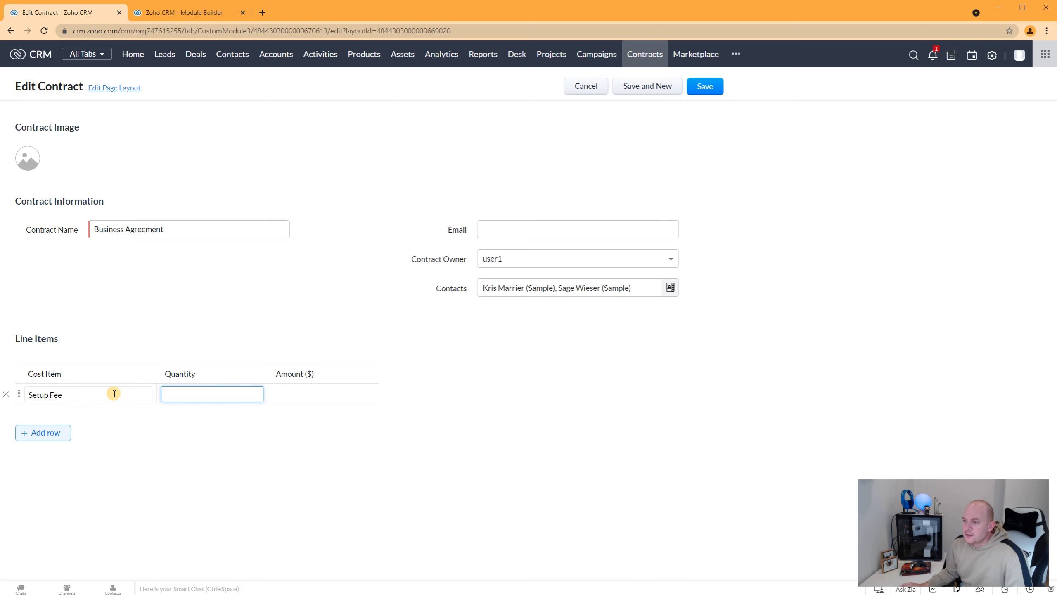
text(2)
key(Tab)
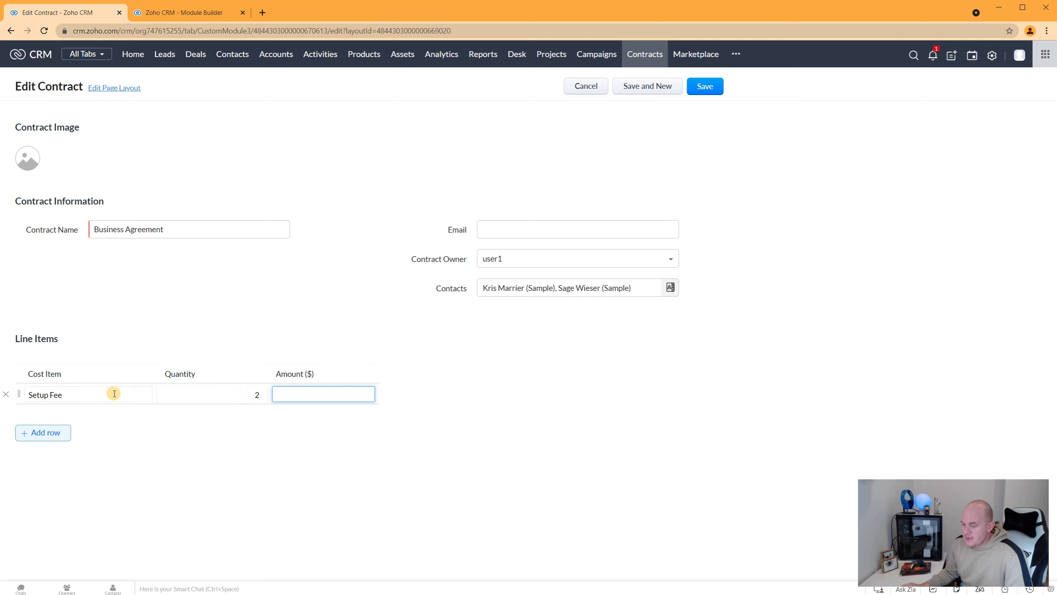
text(500)
key(Tab)
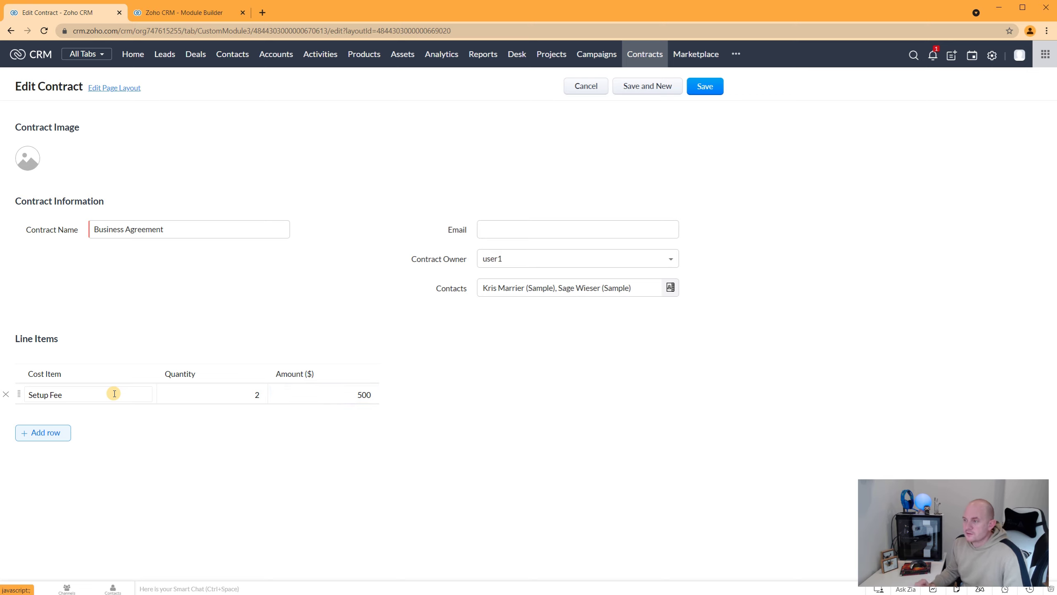
Step: Add a second line item, Postage and Documentation, with quantity 1 and amount 800, and save the contract
click(48, 436)
click(69, 411)
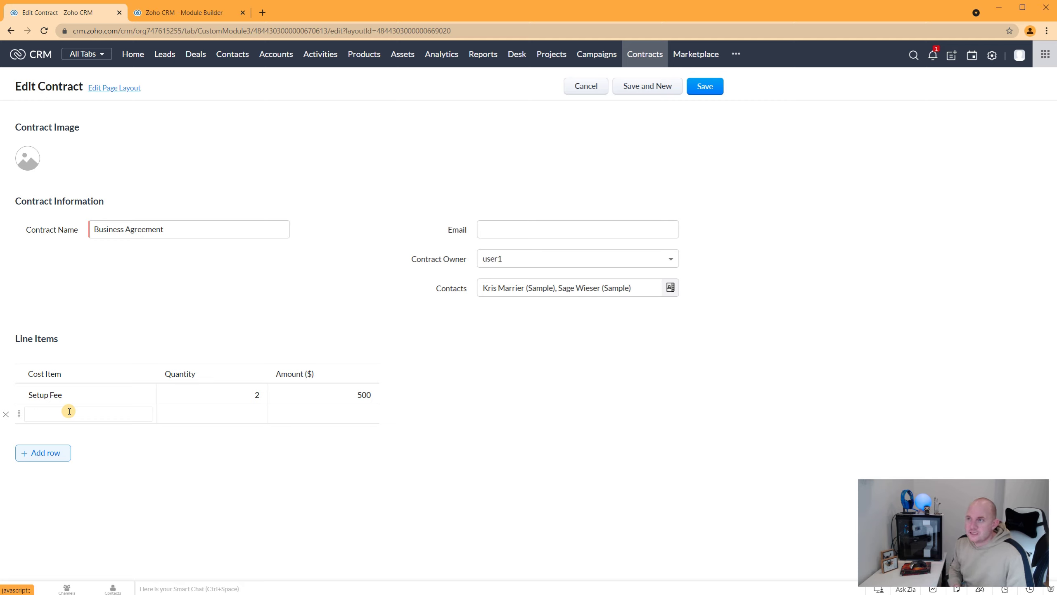
click(69, 411)
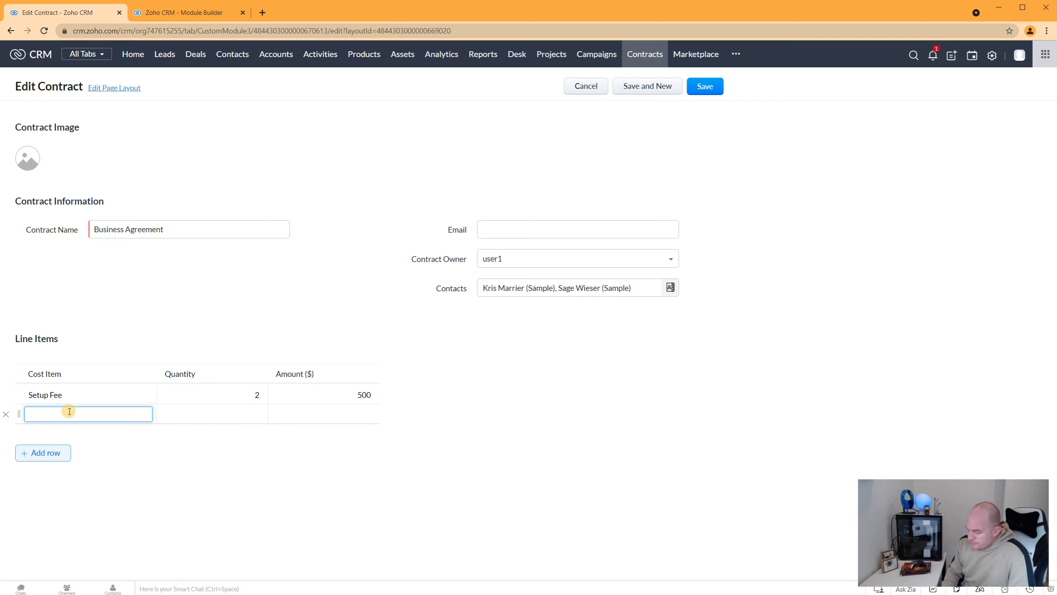
text(Posta)
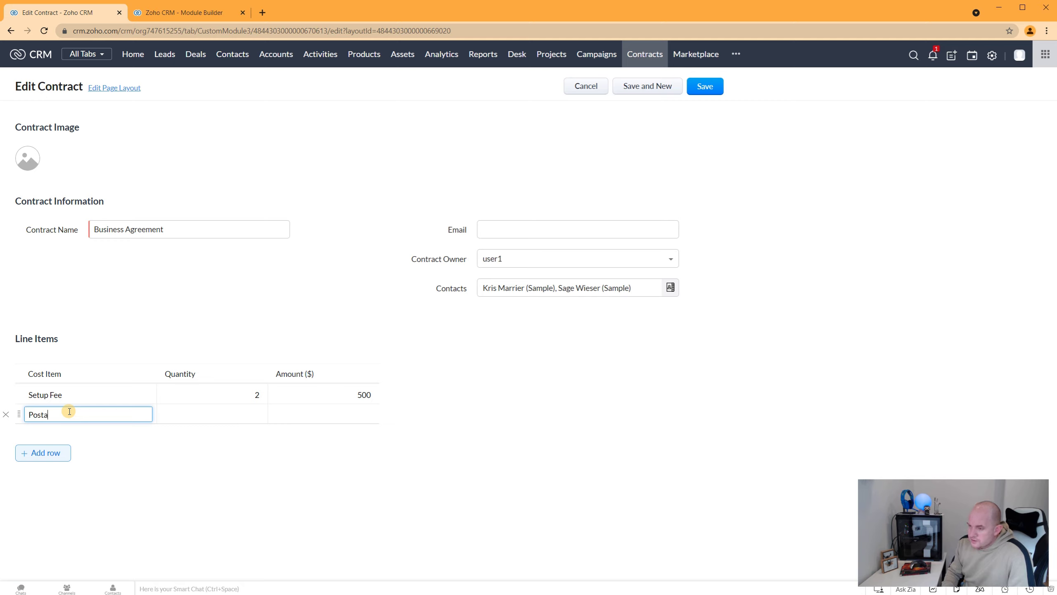
text(ge and Documentation)
key(Tab)
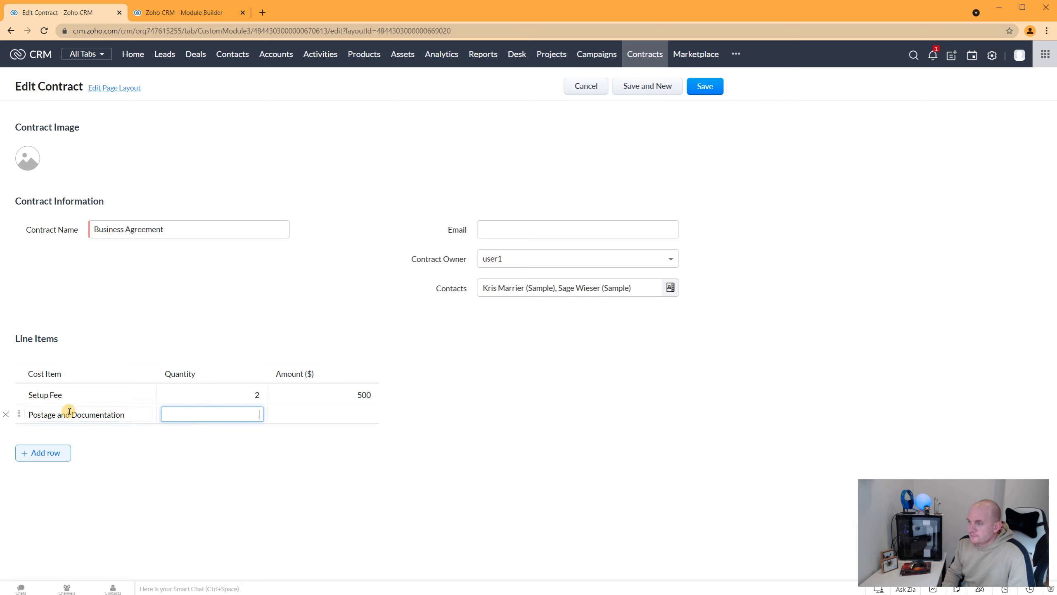
text(1)
key(Tab)
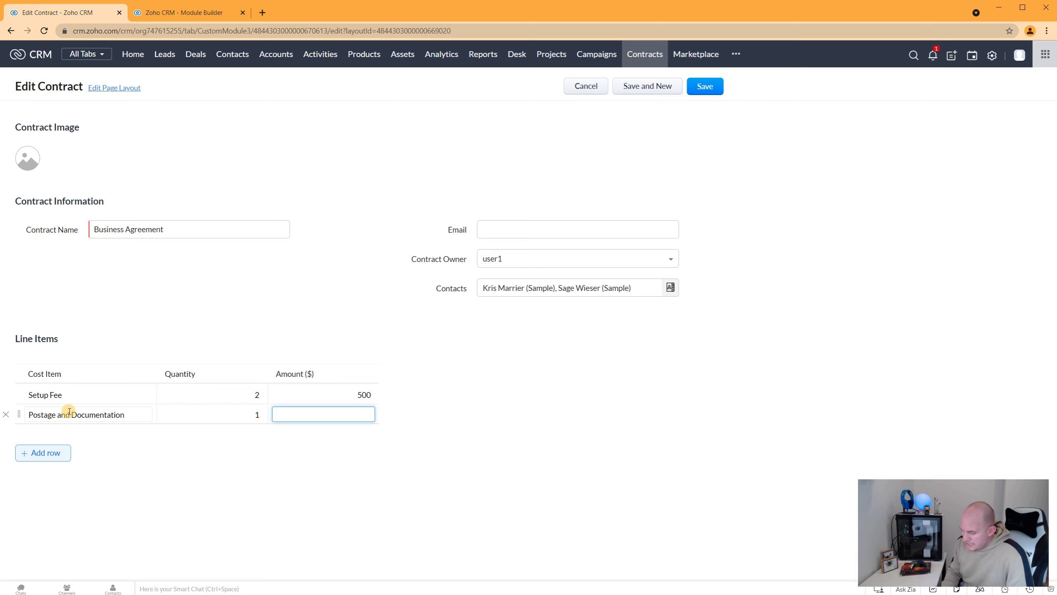
text(800)
key(Tab)
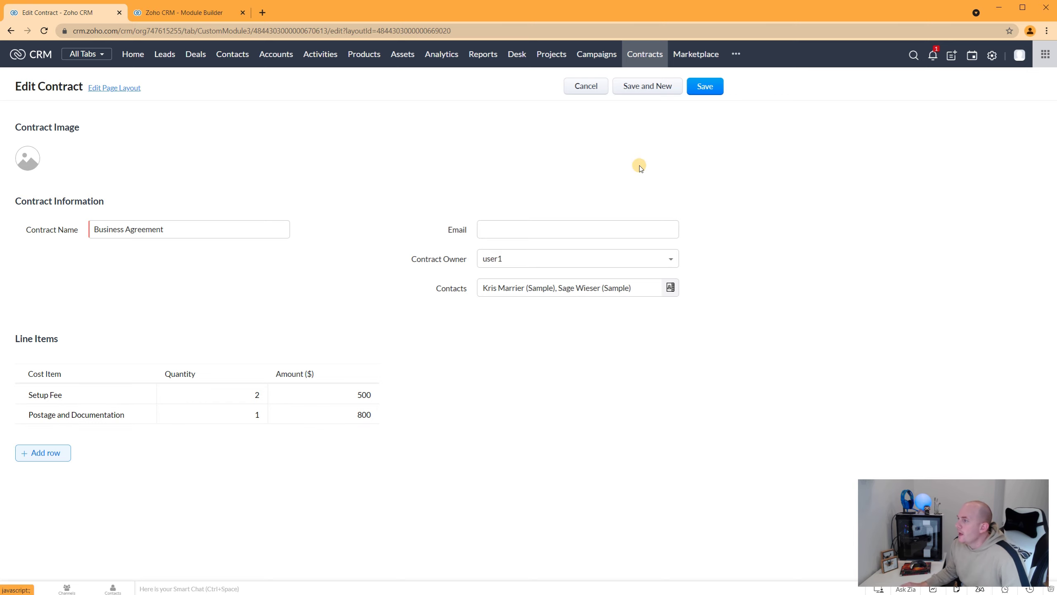
click(696, 92)
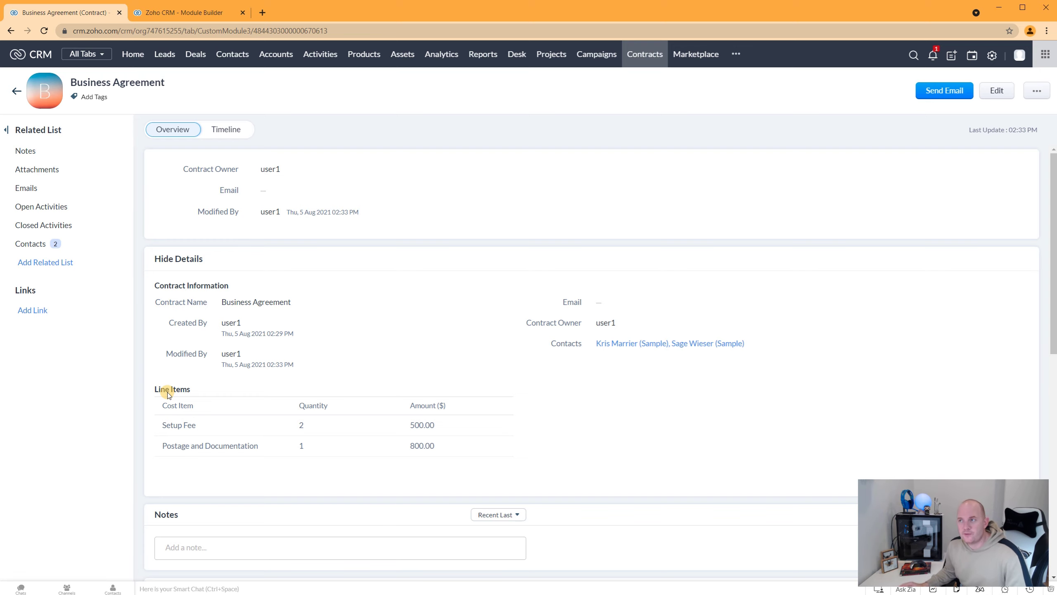
Step: Return to the Contracts layout editor in the other browser tab and add a formula field labelled Sub Total to the Line Items subform
click(195, 12)
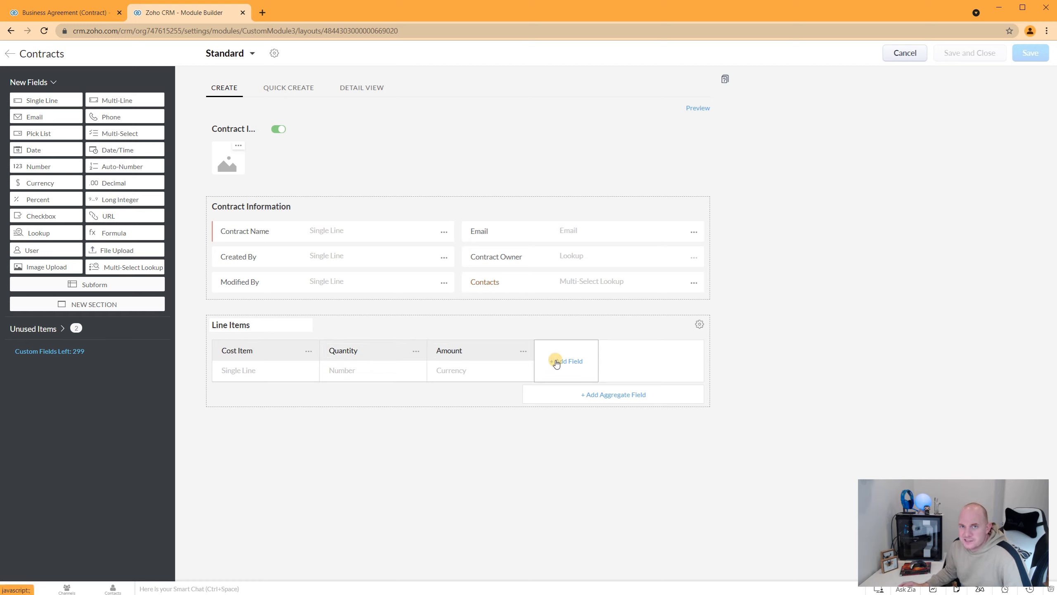
click(557, 361)
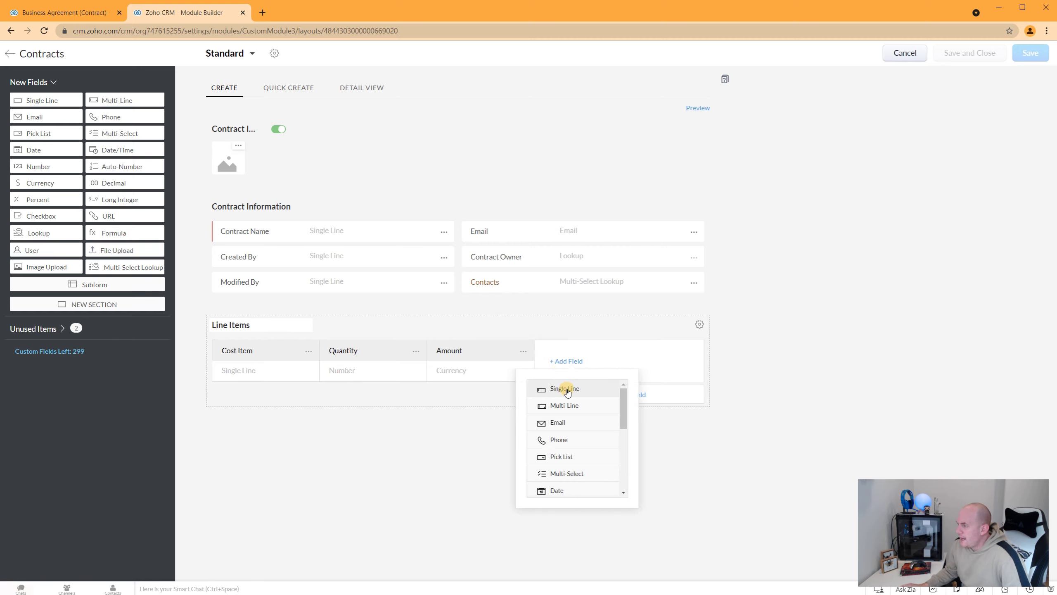
scroll(570, 434, down, 1)
scroll(569, 437, down, 1)
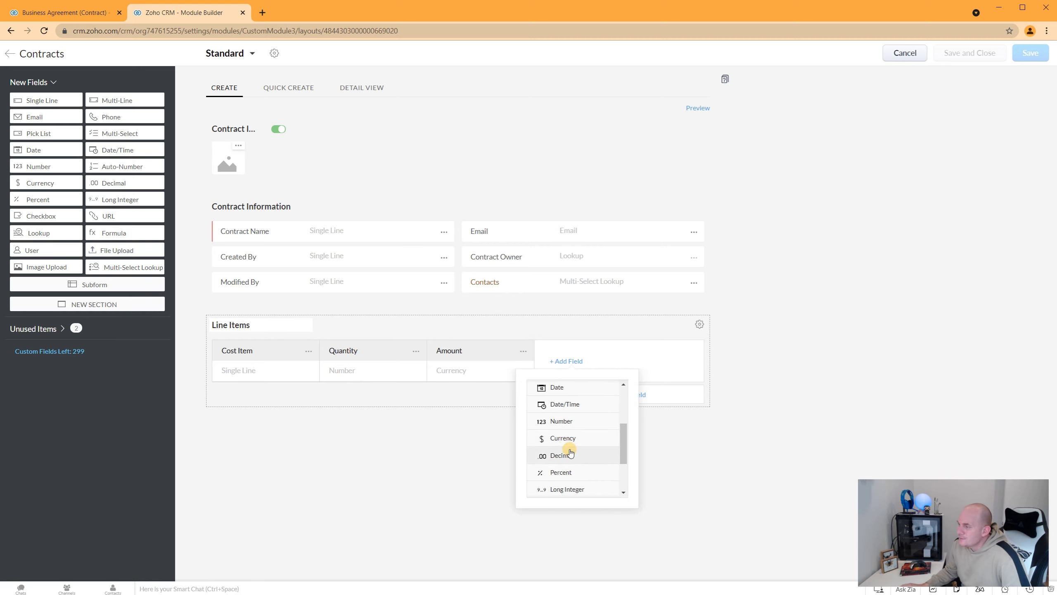
scroll(568, 474, down, 1)
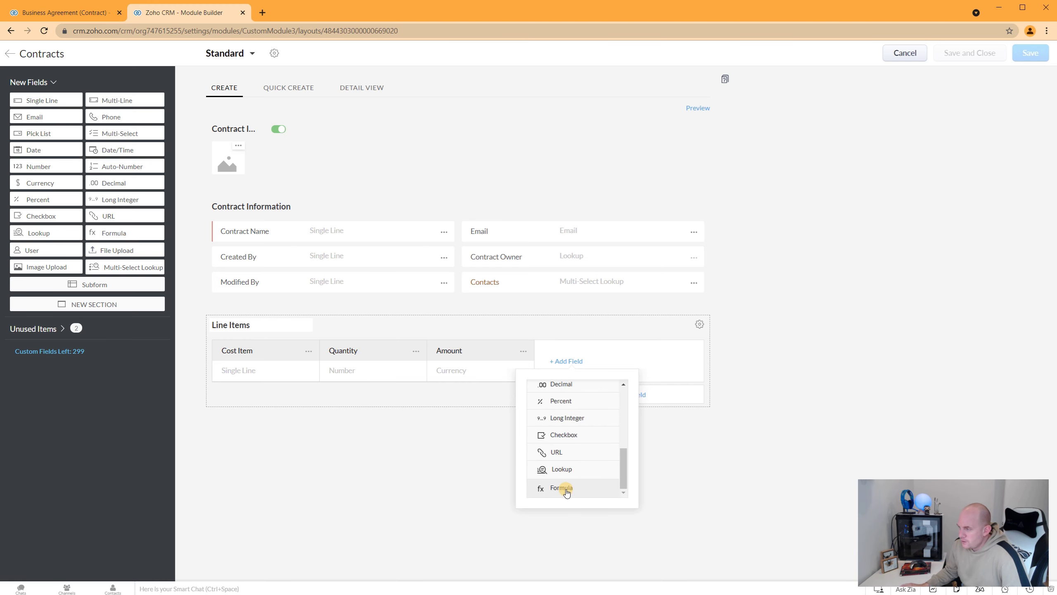
click(565, 487)
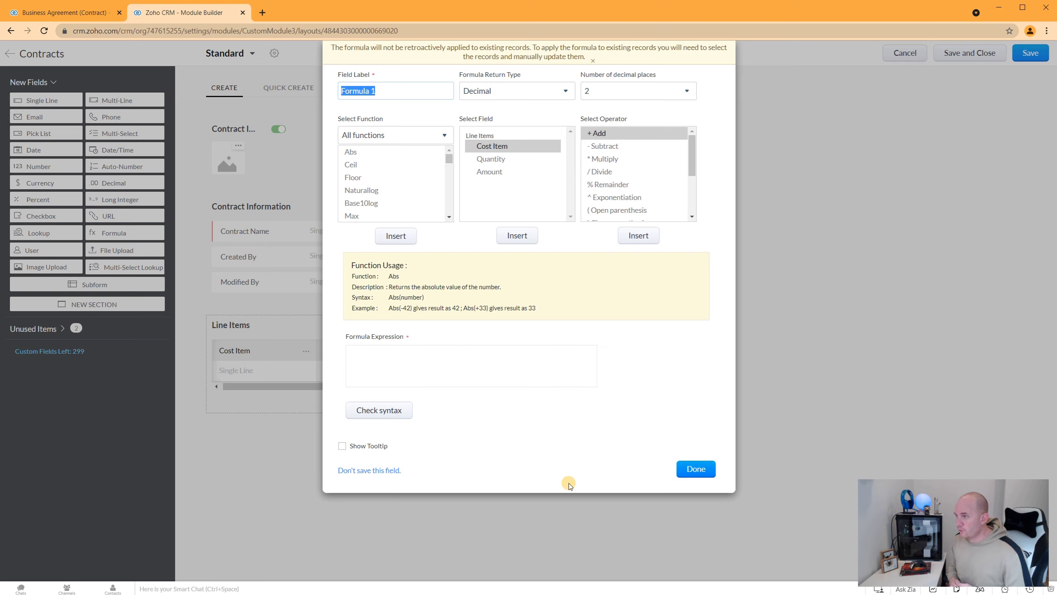
text(Sub)
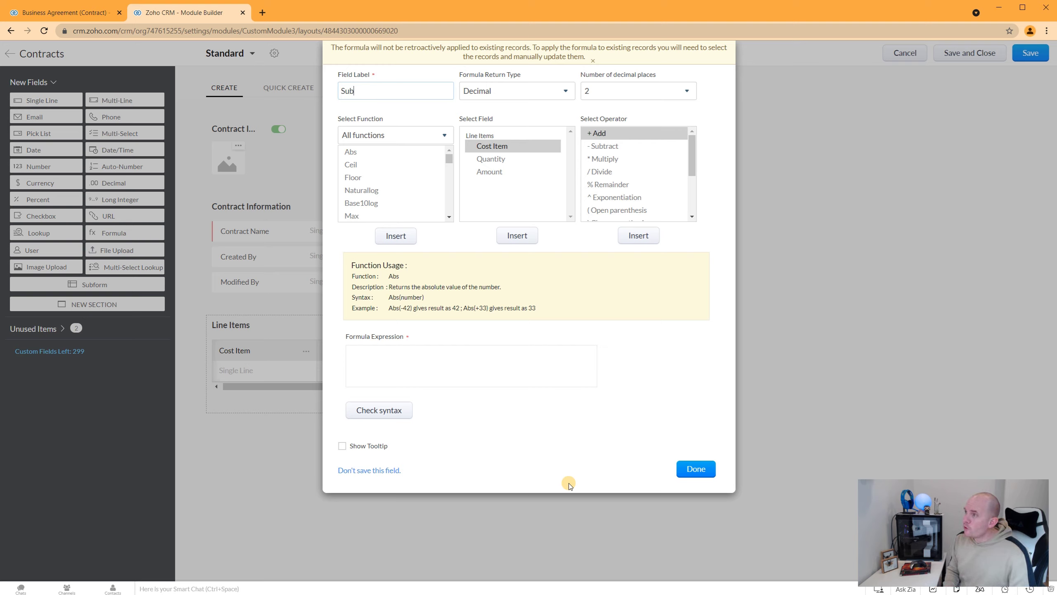
text( Total)
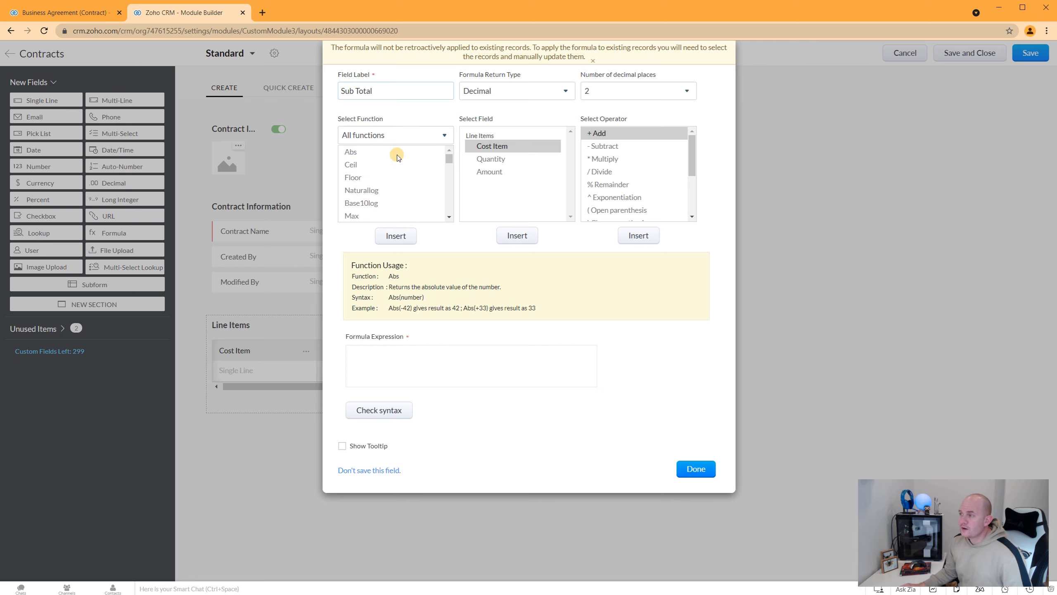
Step: Build the Sub Total formula as Line Items Quantity multiplied by Line Items Amount, check its syntax and finish the field
scroll(394, 165, down, 4)
scroll(394, 163, down, 3)
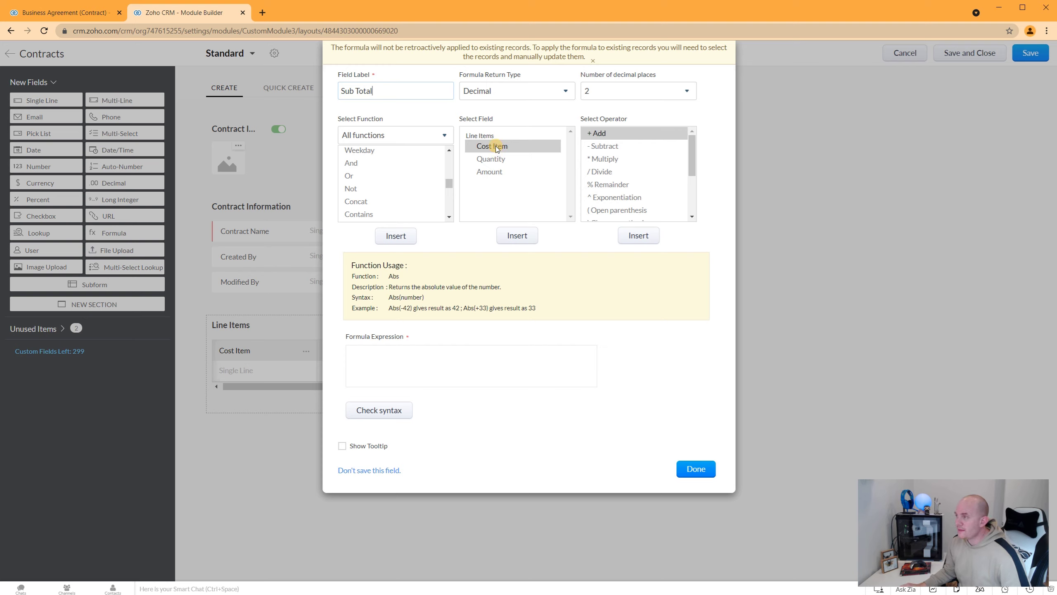
double_click(496, 160)
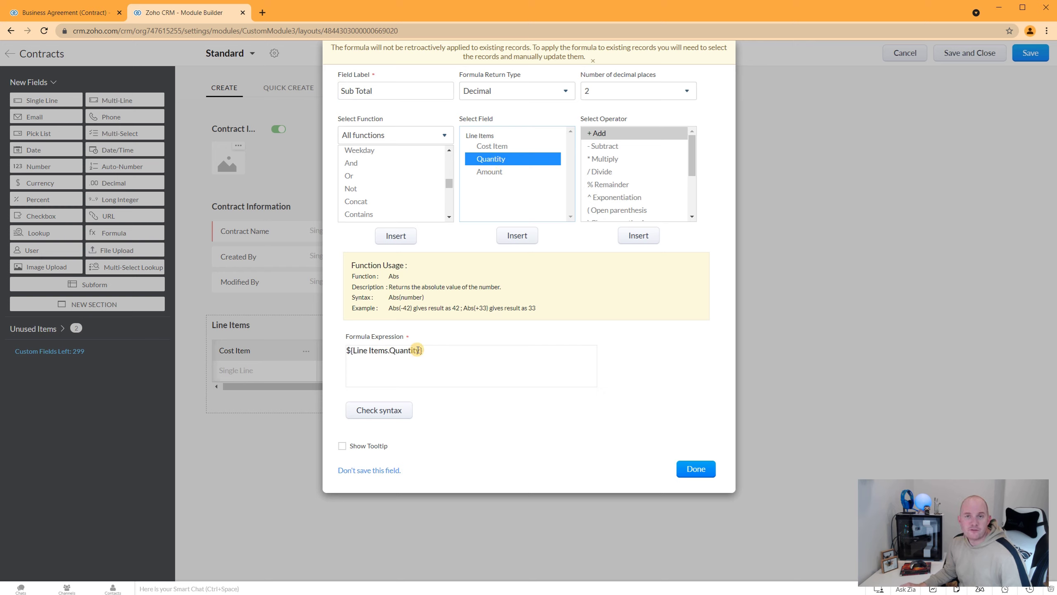
click(446, 352)
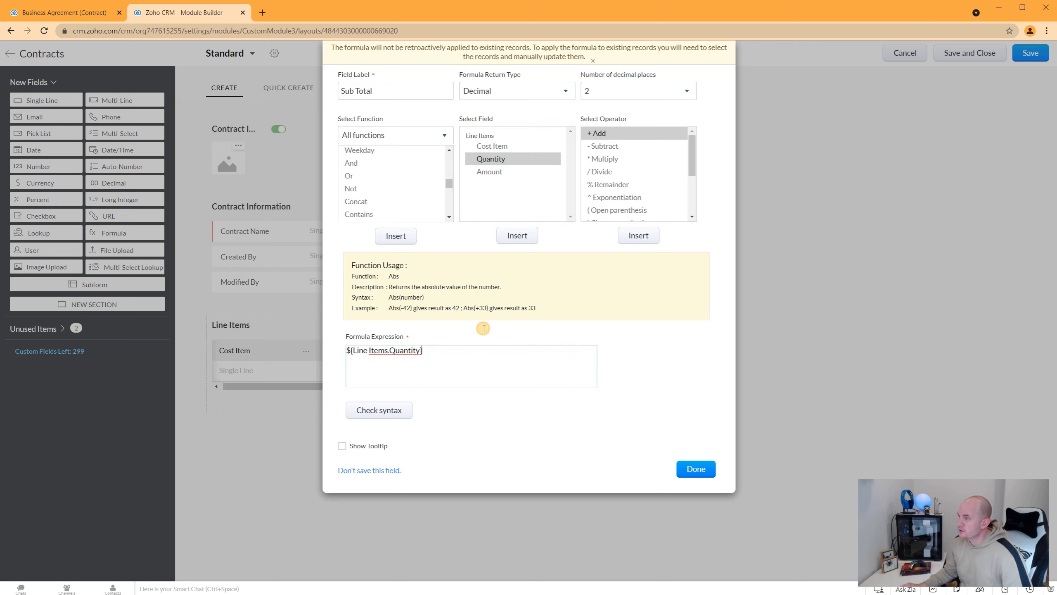
click(608, 162)
click(434, 351)
text(*)
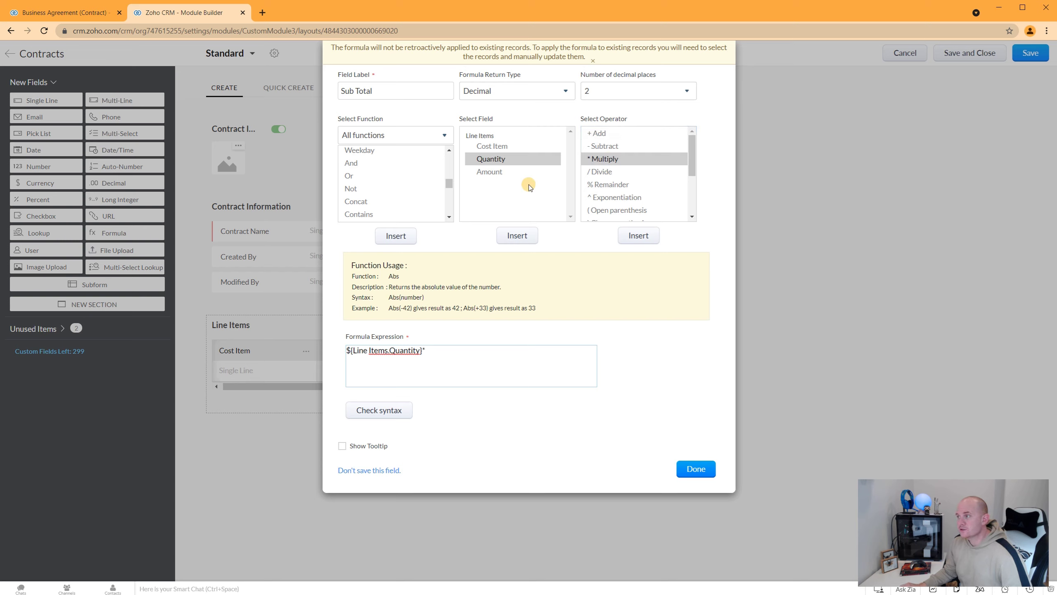
double_click(495, 172)
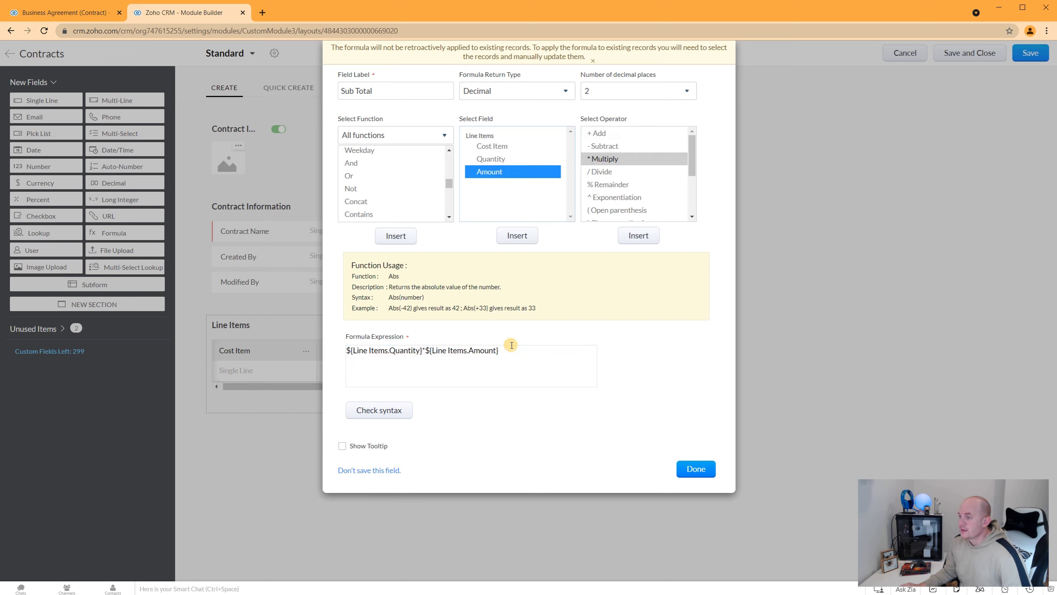
click(386, 415)
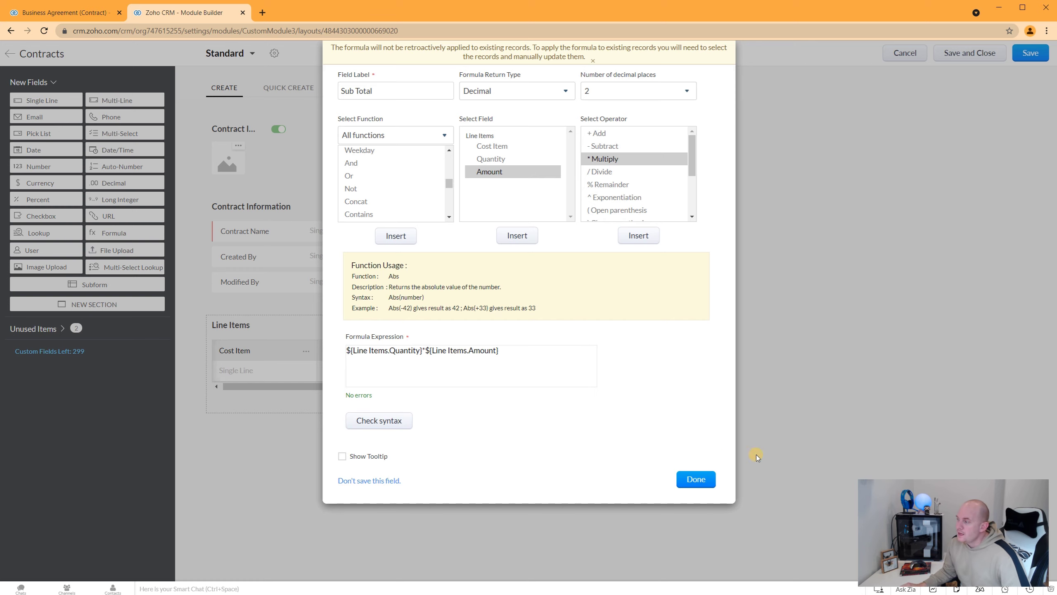
click(705, 481)
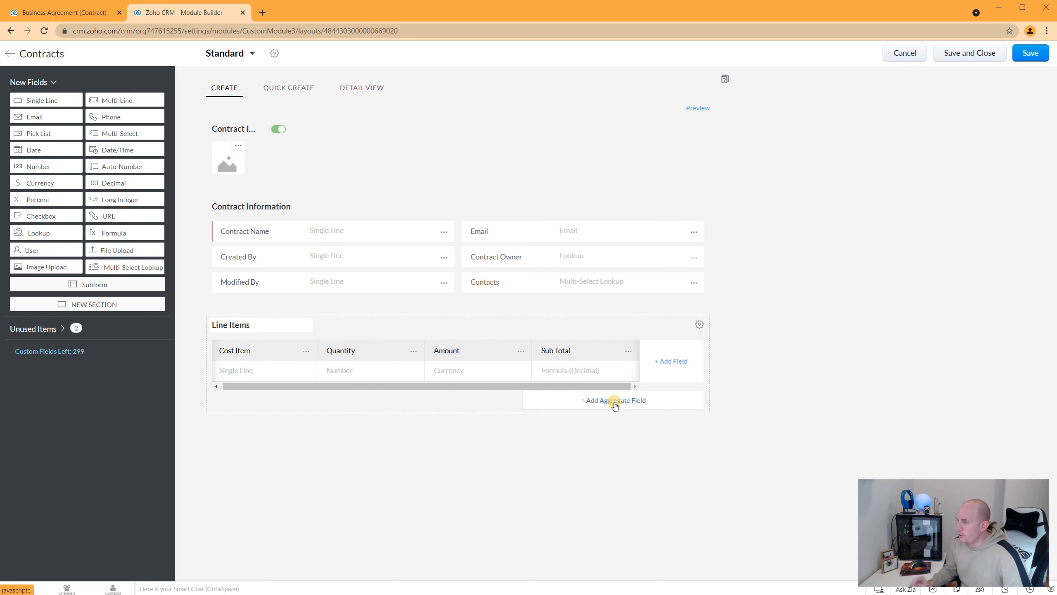
Step: Add an aggregate field labelled Grand Total that sums Sub Total to the Line Items subform, and save the layout
click(615, 400)
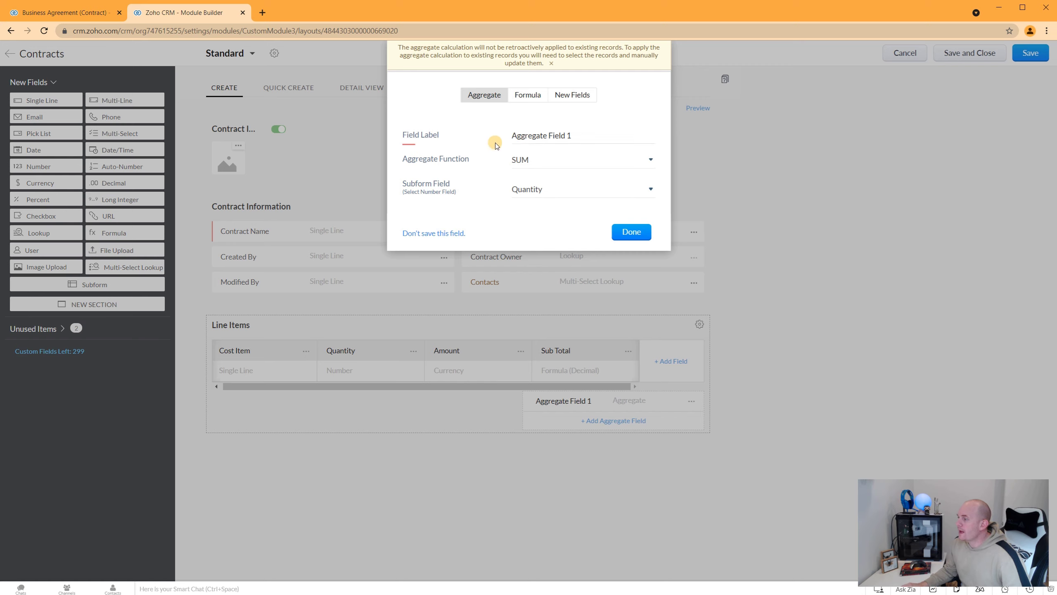
drag(593, 135, 505, 134)
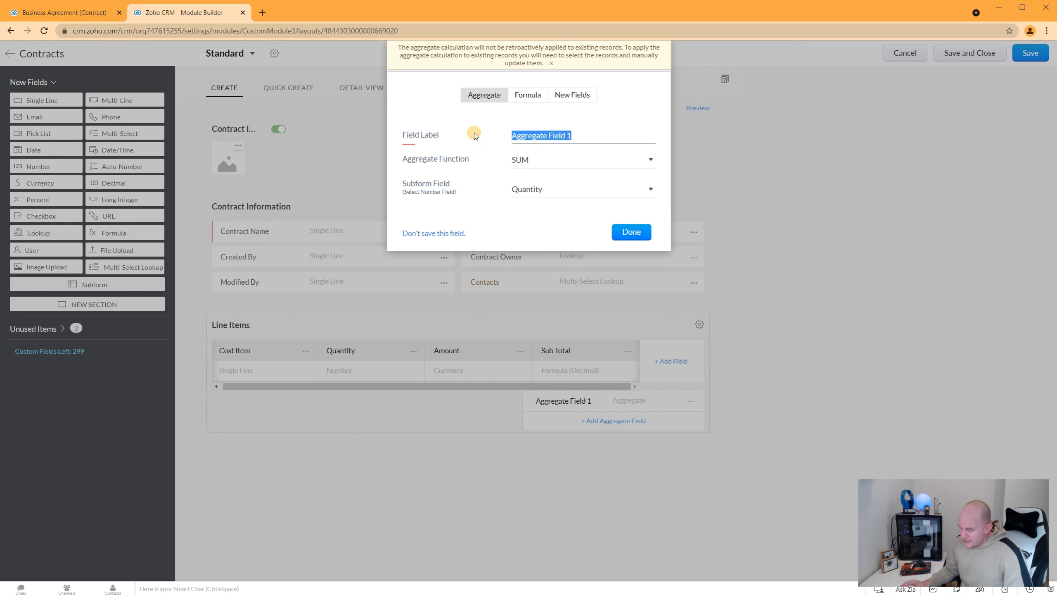
text(Grand Total)
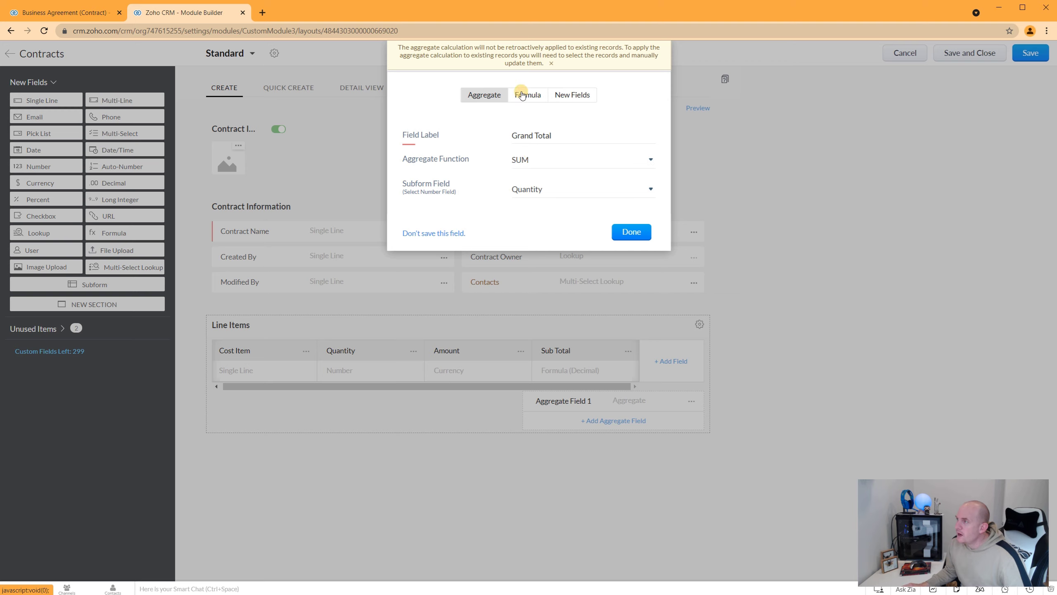
click(539, 189)
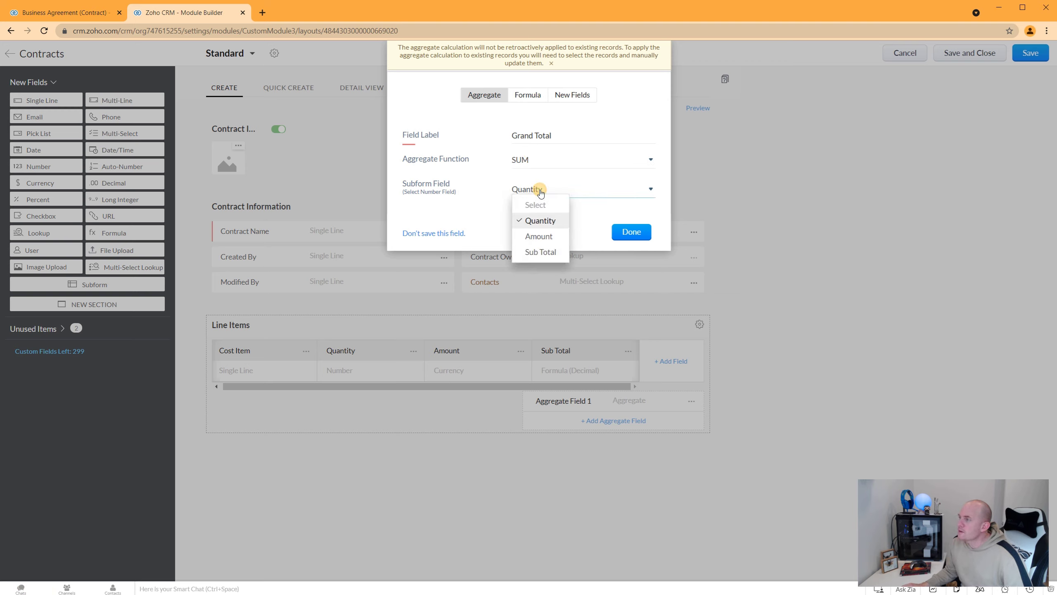
click(542, 252)
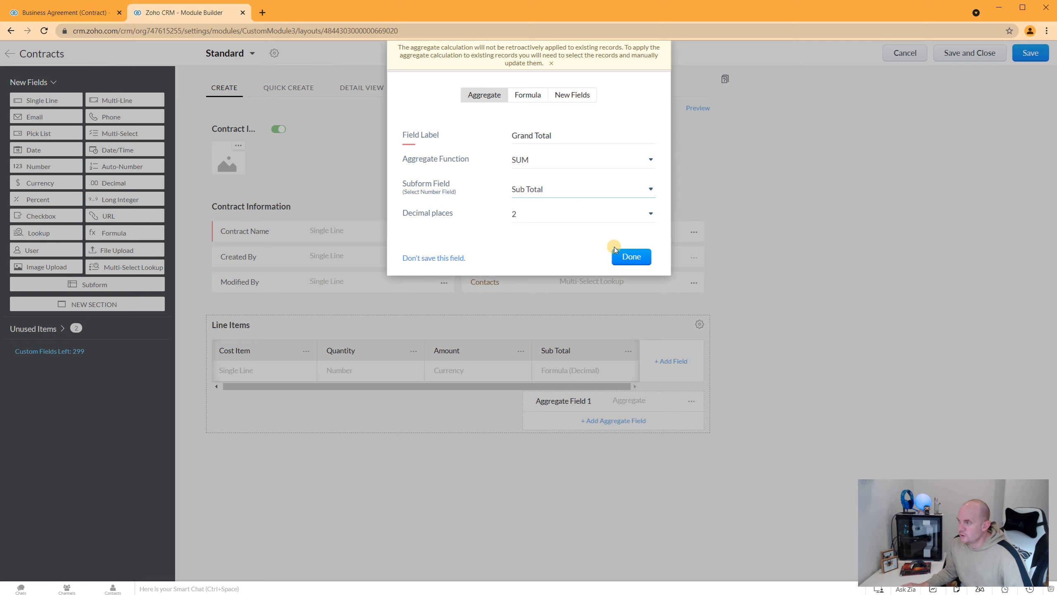
click(642, 258)
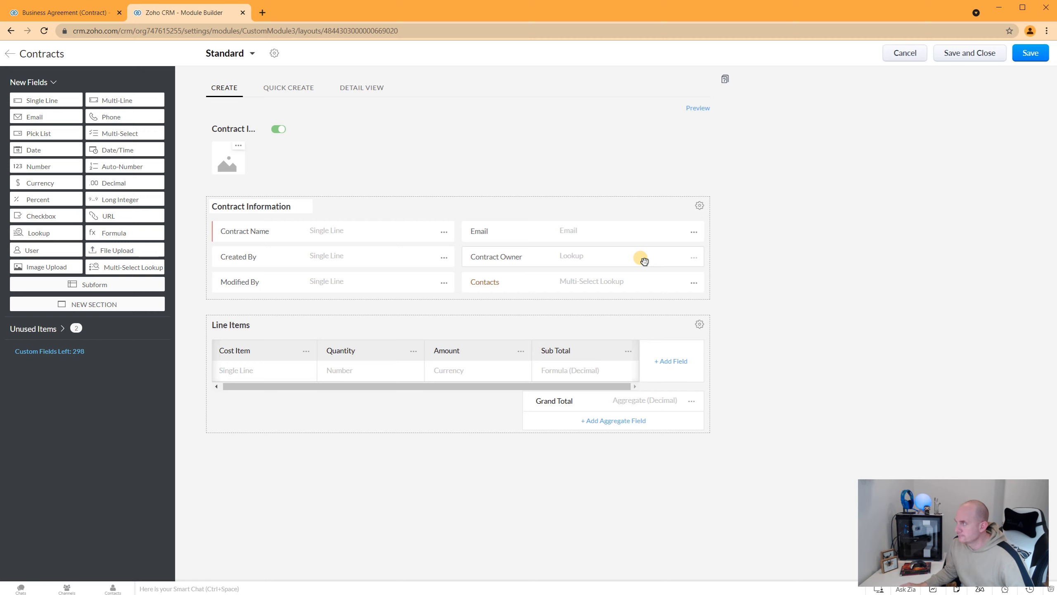
click(1037, 56)
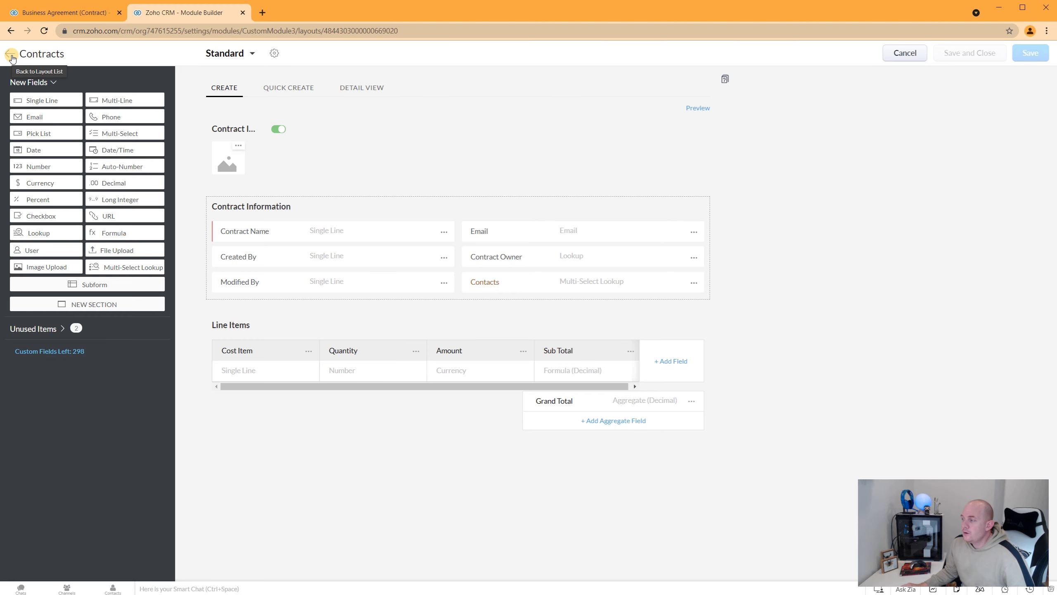
Step: Switch to the Business Agreement contract's browser tab, reload the record and open it for editing
click(110, 14)
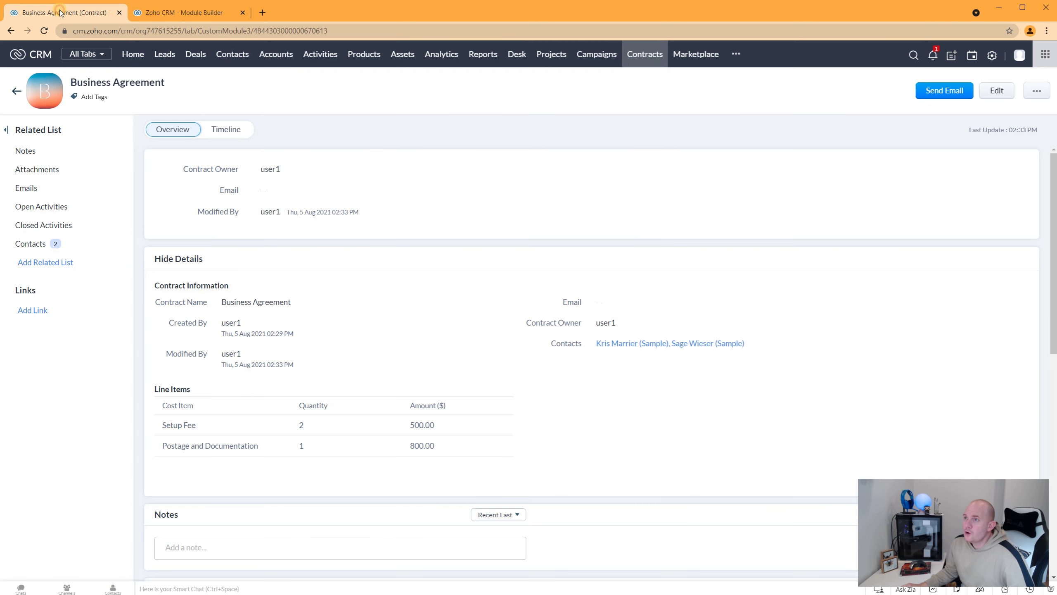
click(39, 35)
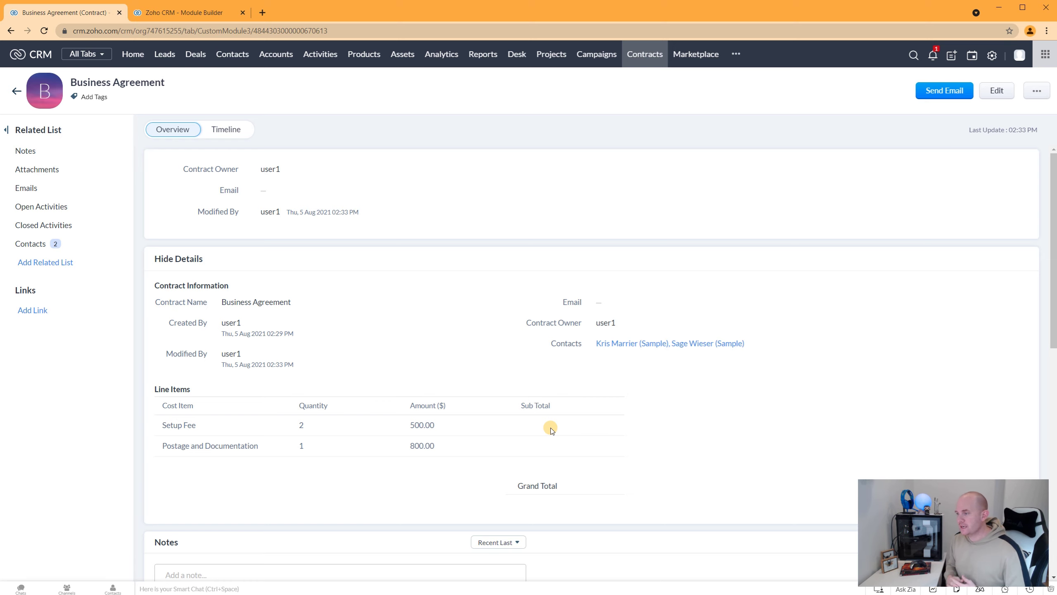
click(998, 91)
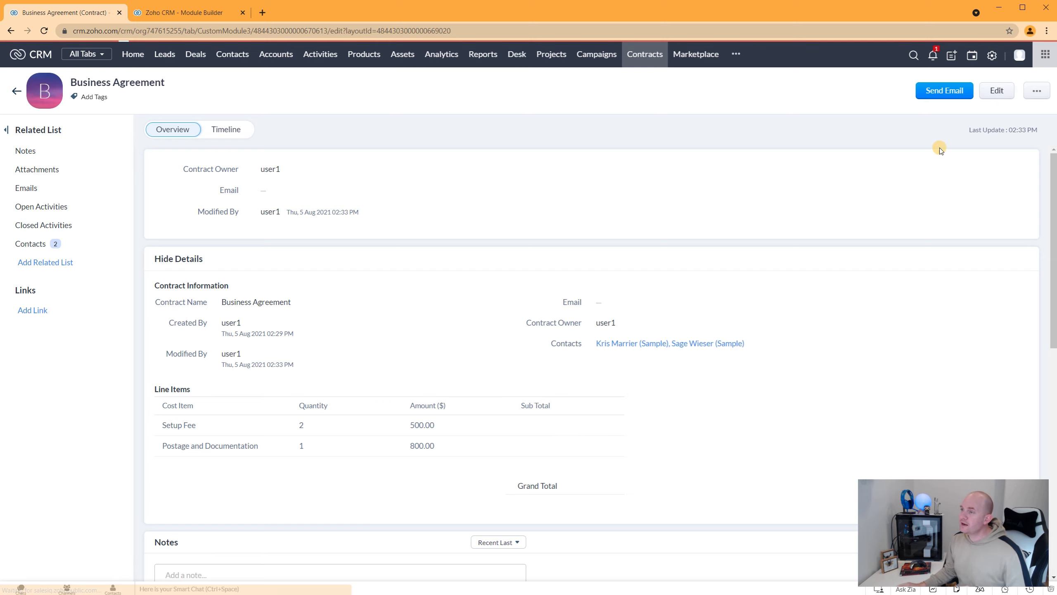
Step: Recalculate both line items by entering and leaving their Amount cells without changing the values, and save the contract
click(289, 395)
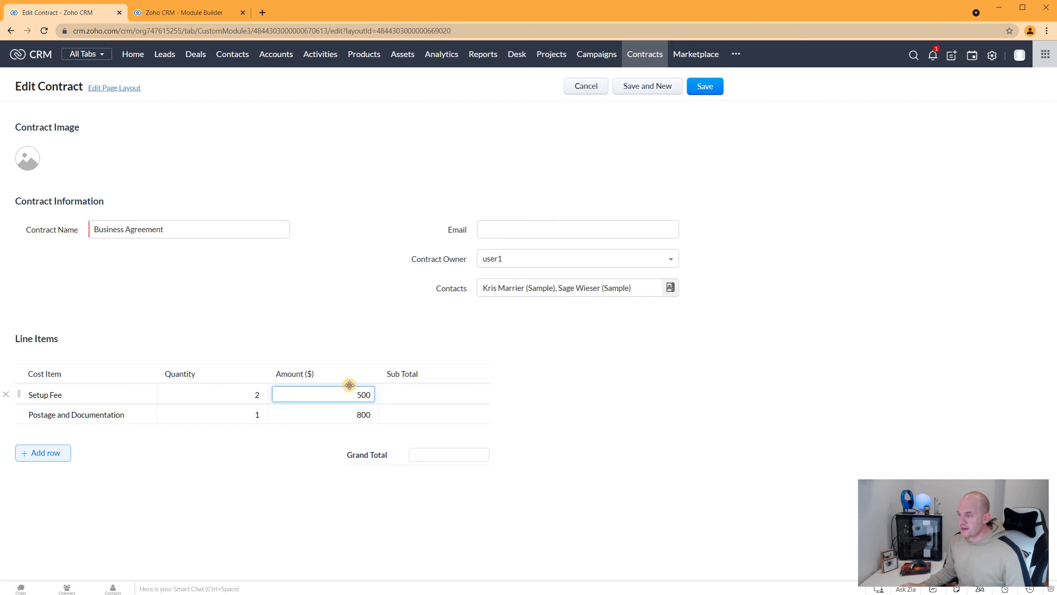
click(393, 383)
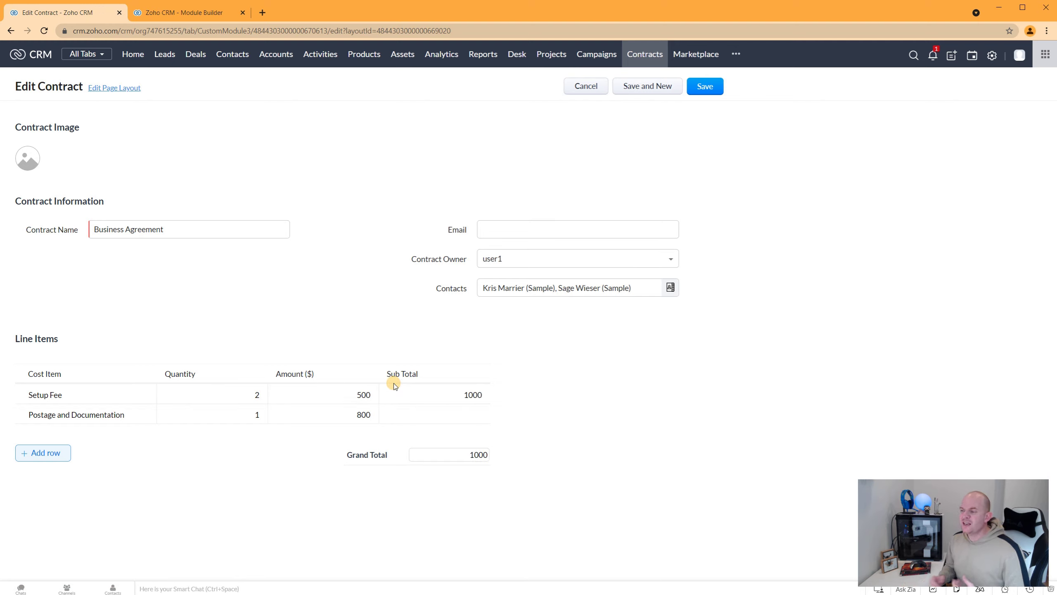
click(333, 413)
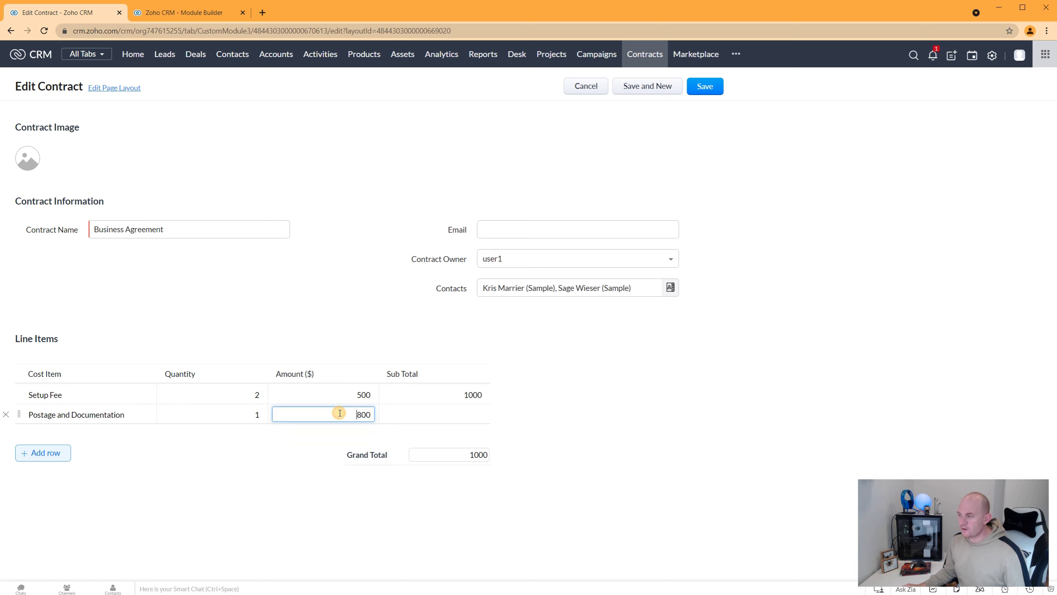
click(434, 415)
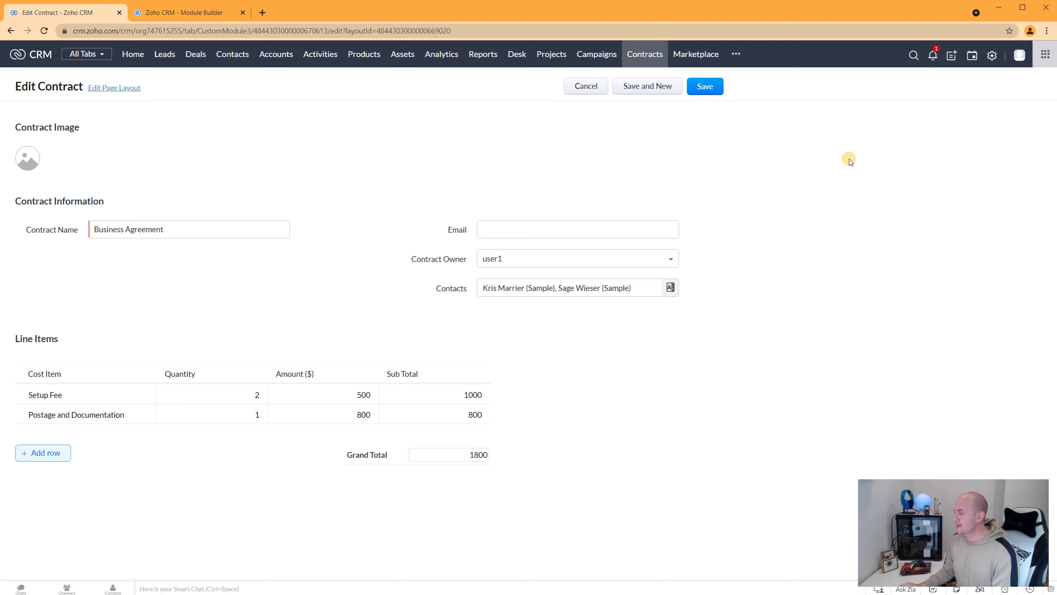
click(707, 87)
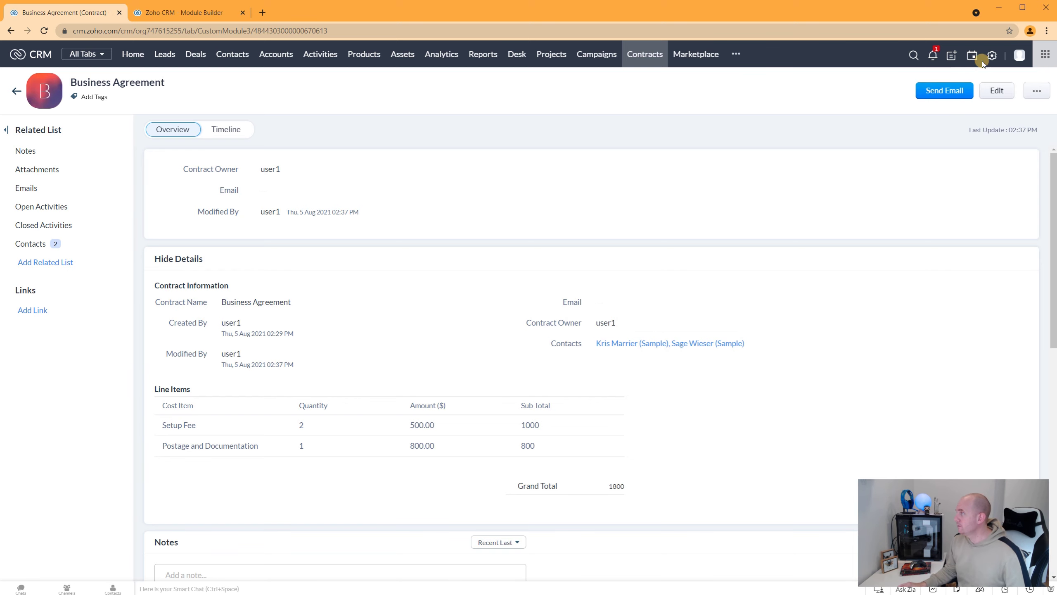
Step: Return to the layout editor's browser tab and leave the Standard layout for the Contracts module's list of layouts
click(150, 16)
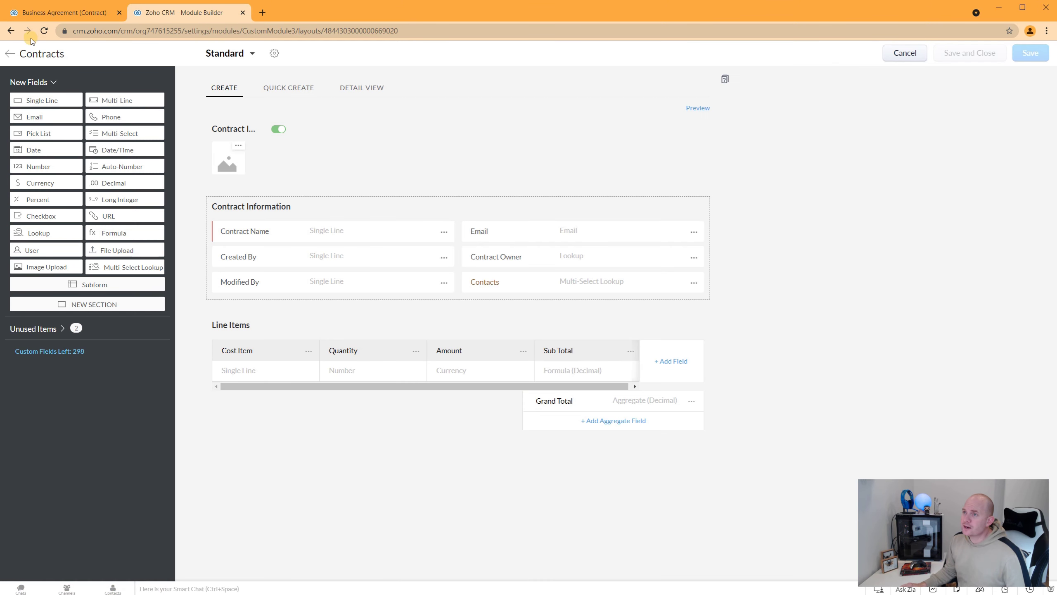
click(11, 56)
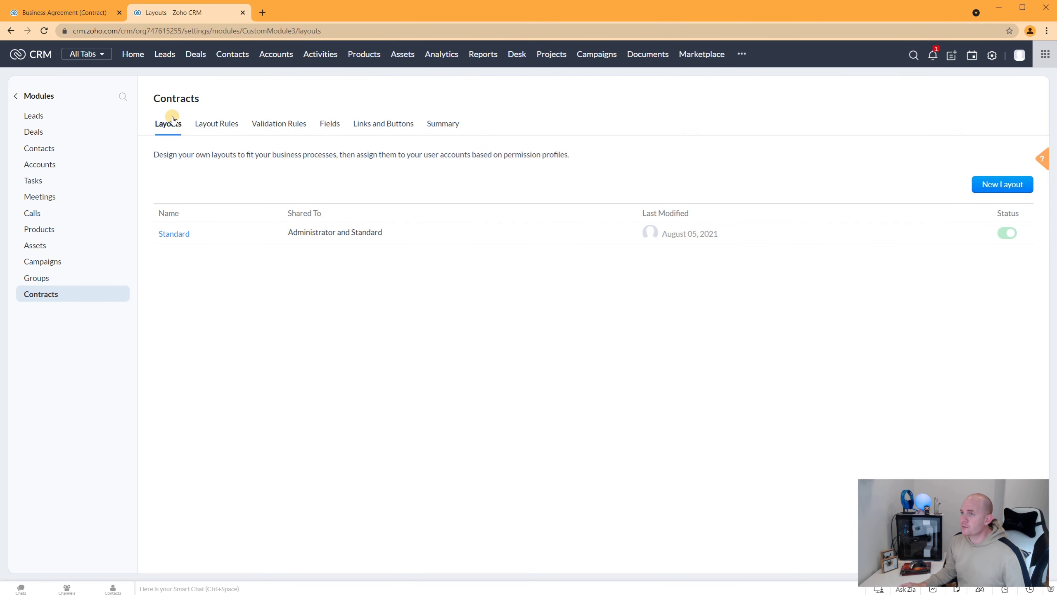
click(11, 30)
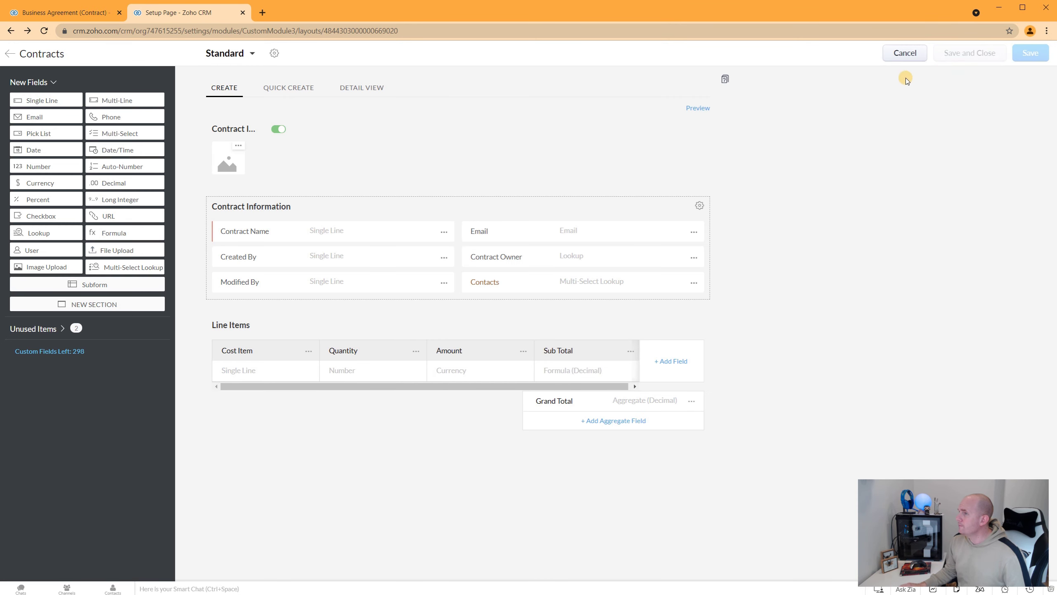
click(904, 53)
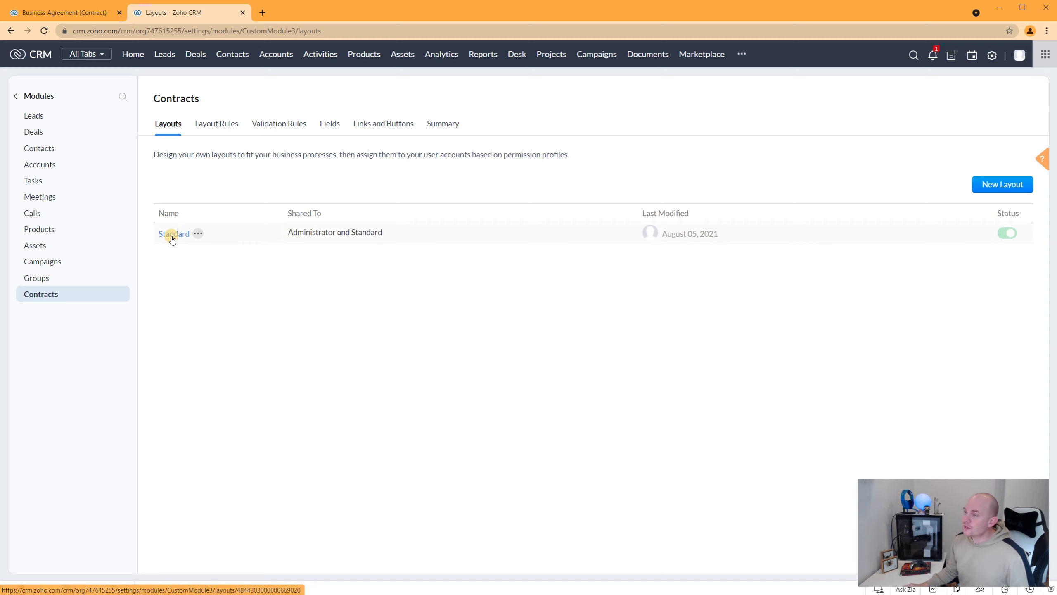
Step: Create a new Contracts layout cloned from the Standard layout and name it Basic Contract
click(198, 233)
click(983, 185)
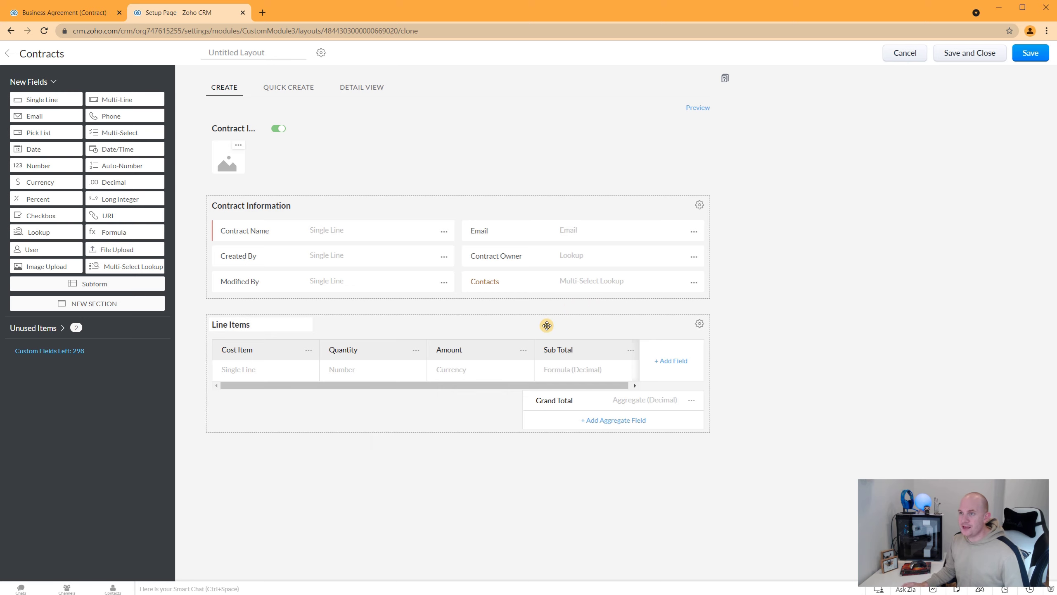
click(264, 53)
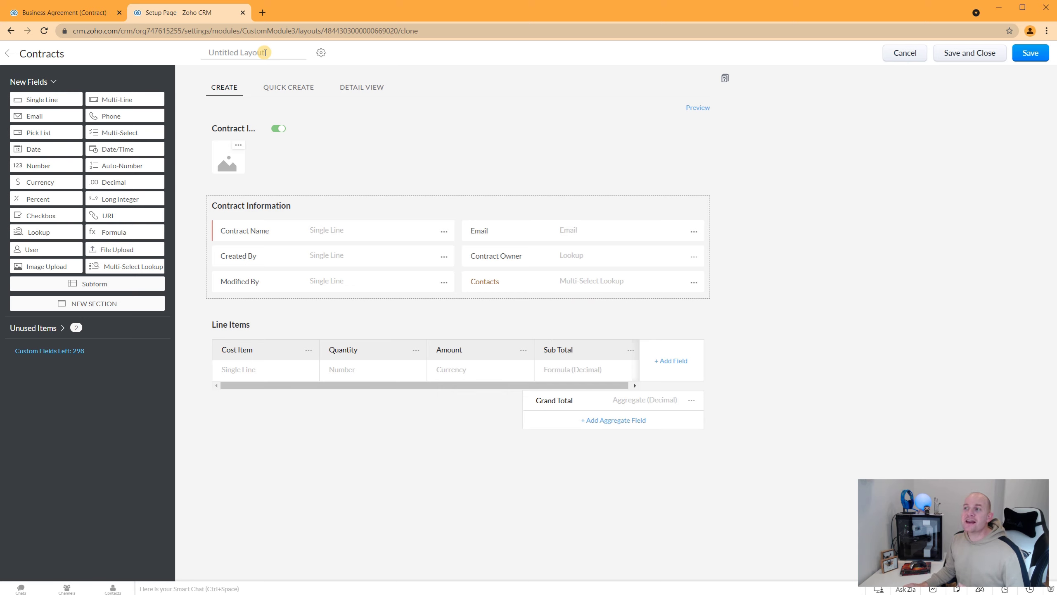
text(Bas)
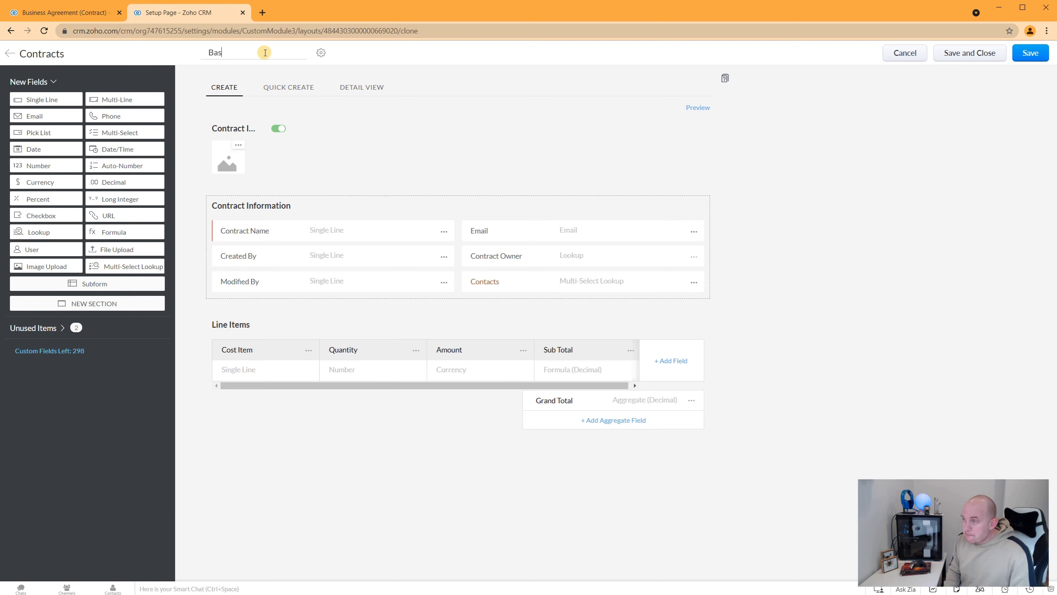
text(ic Contract)
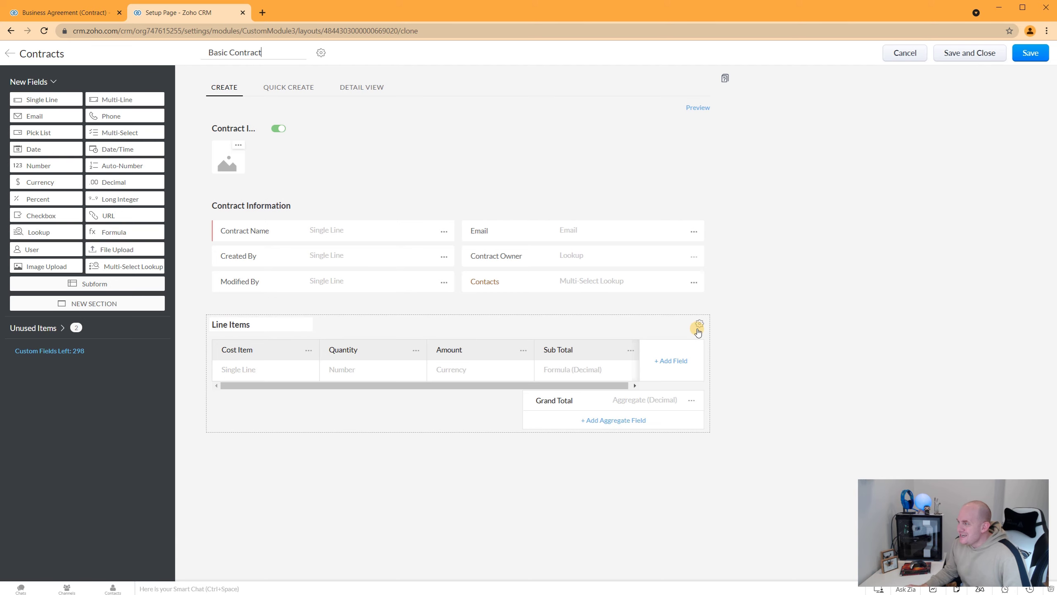
Step: Remove the Line Items subform from the Basic Contract layout and confirm the removal
click(699, 325)
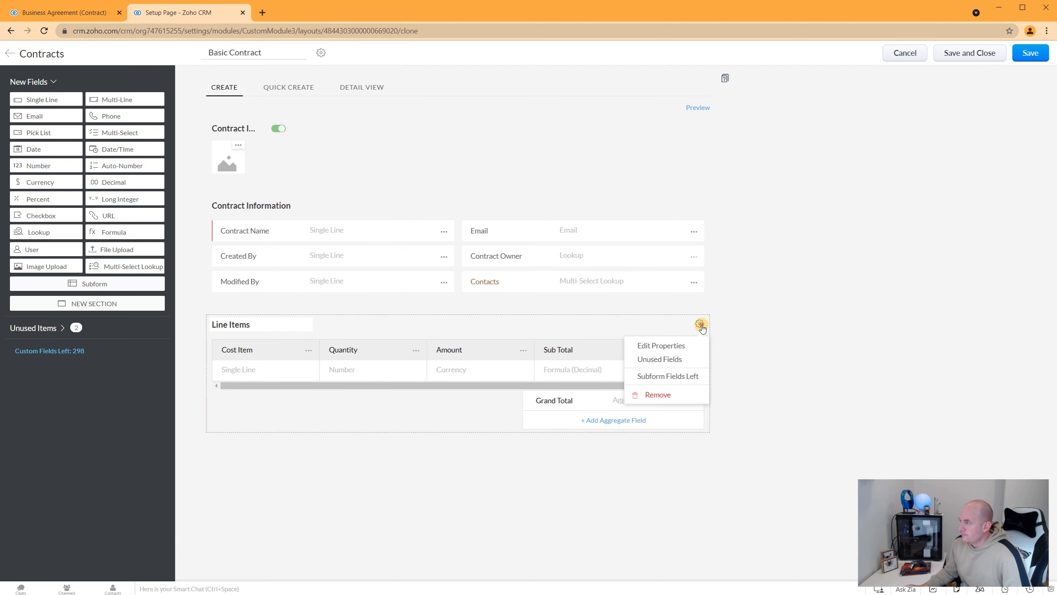
click(674, 392)
click(524, 356)
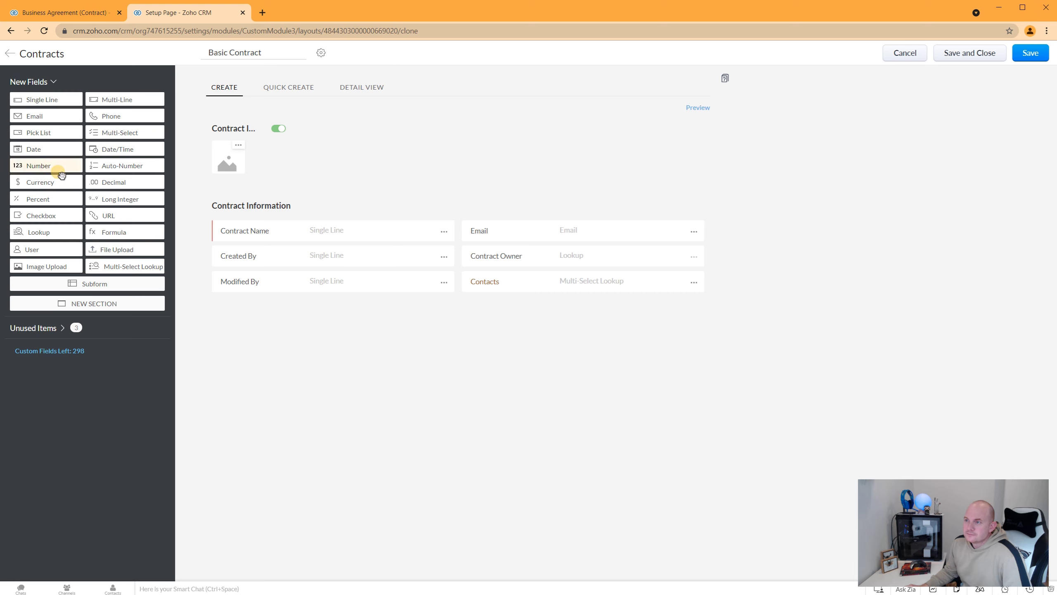
Step: Add a currency field labelled Total Amount to the Contract Information section below Modified By
drag(66, 187, 253, 315)
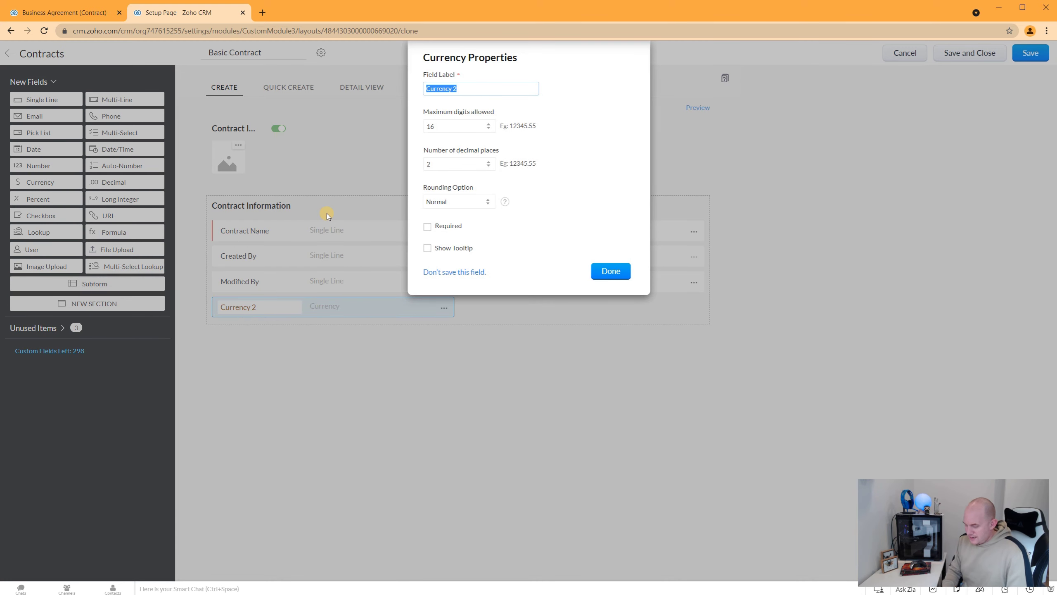
text(Total Amount)
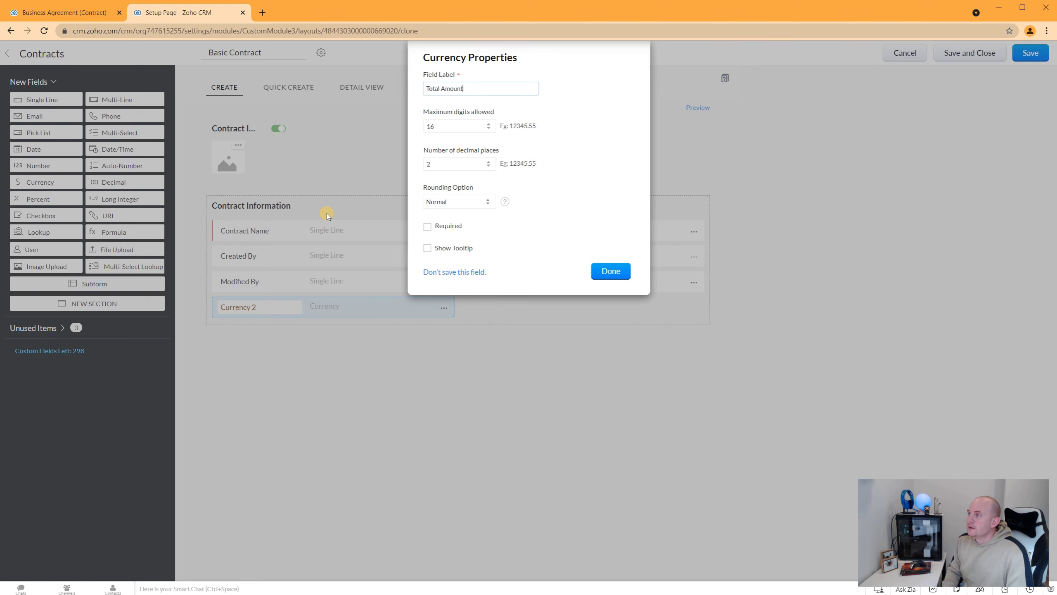
click(613, 271)
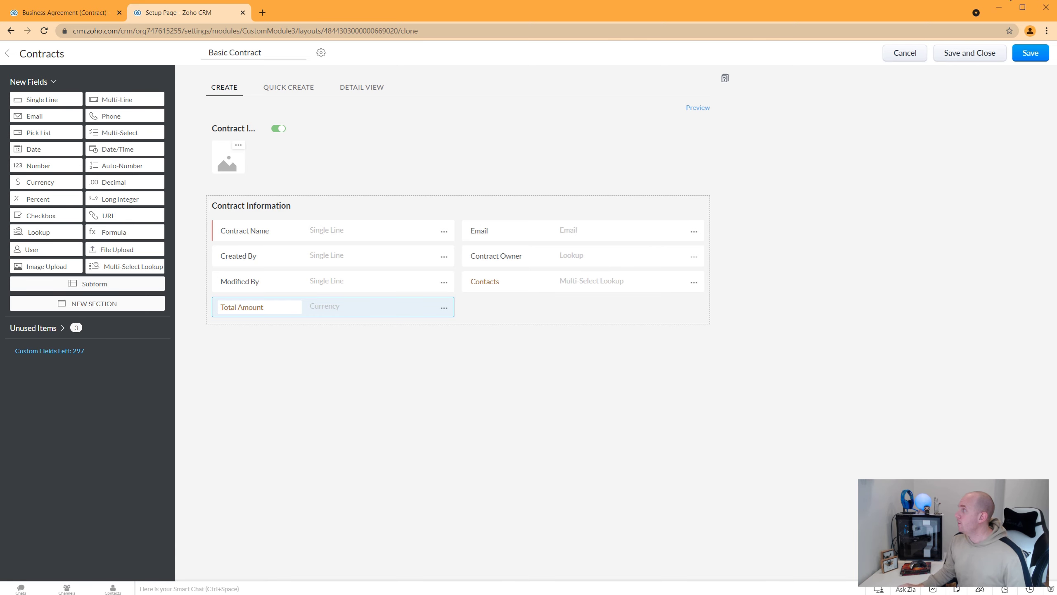
Step: Save the Basic Contract layout with permission assigned to both the Administrator and Standard profiles
click(1024, 56)
click(473, 105)
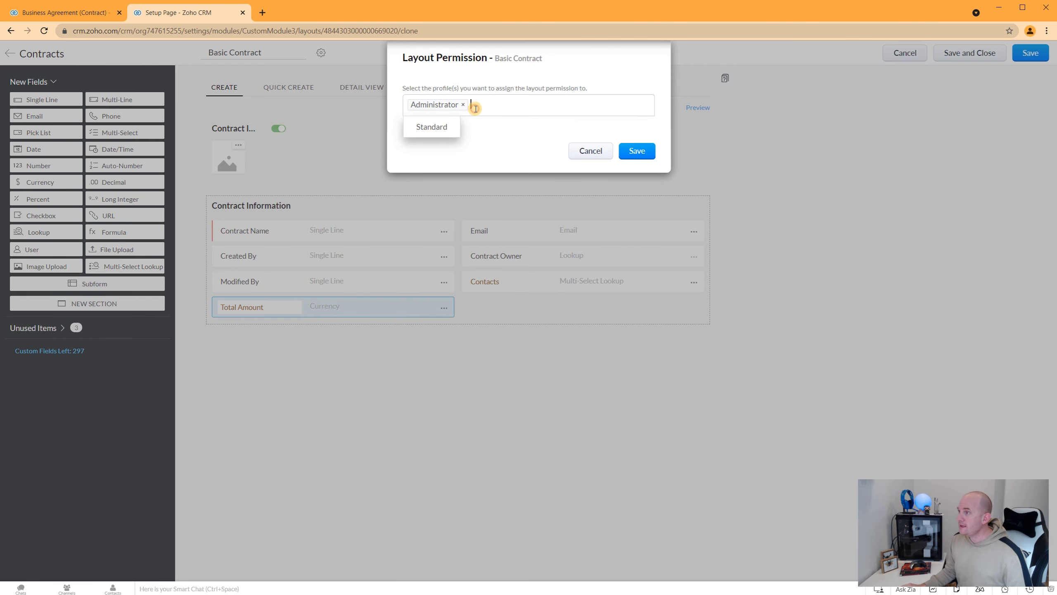
click(442, 126)
click(649, 154)
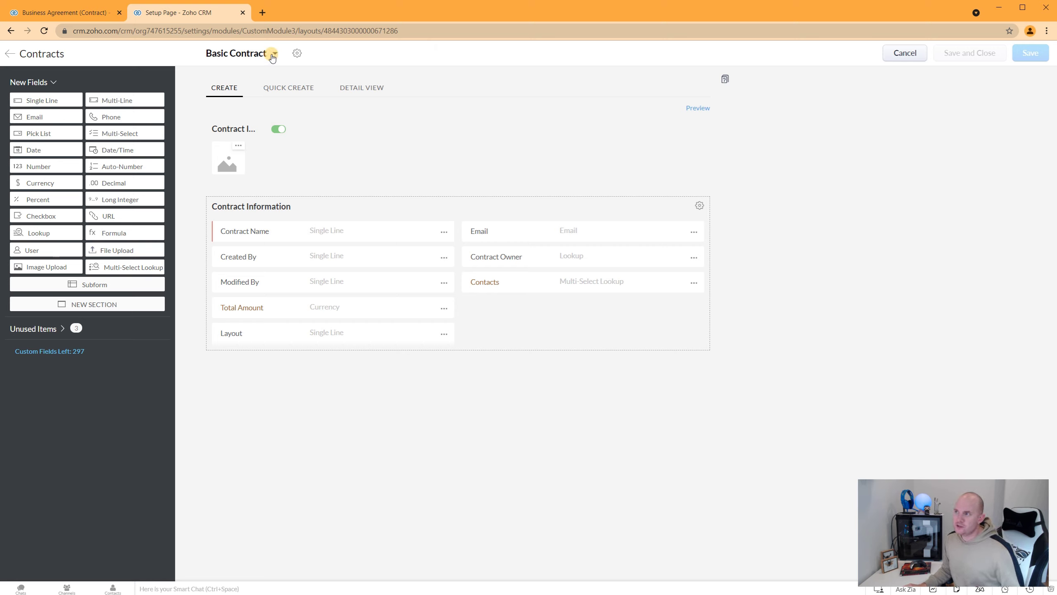
Step: Compare the fields of the Standard and Basic Contract layouts by switching between them in the layout editor
click(273, 54)
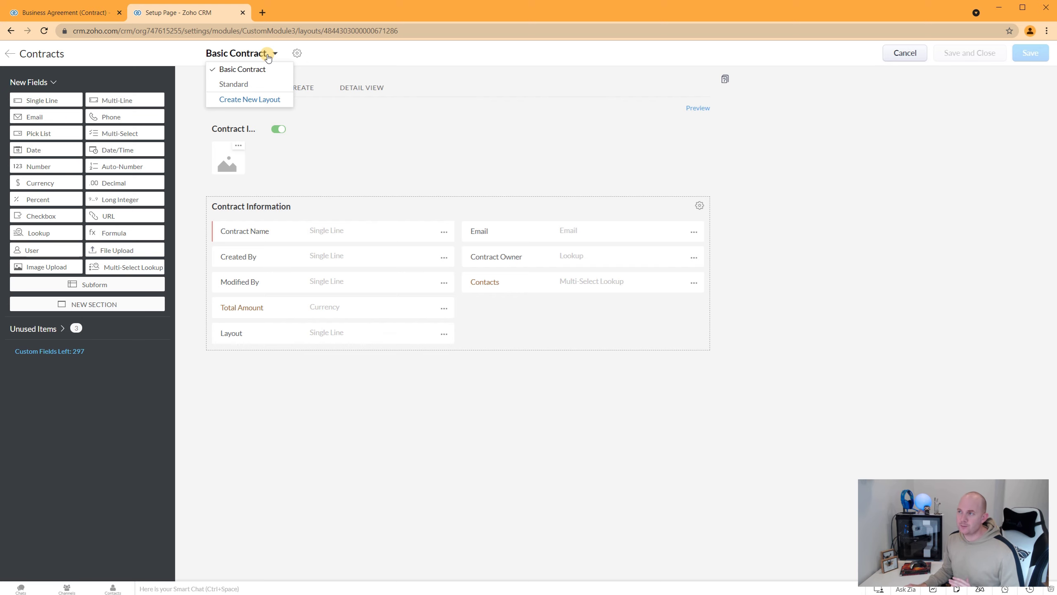
click(253, 84)
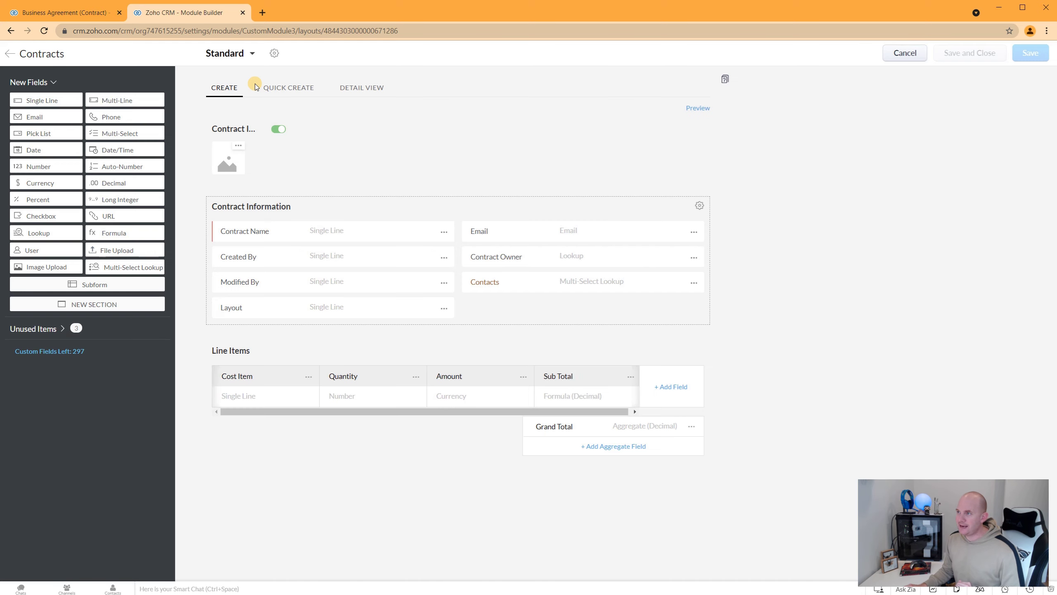
click(250, 56)
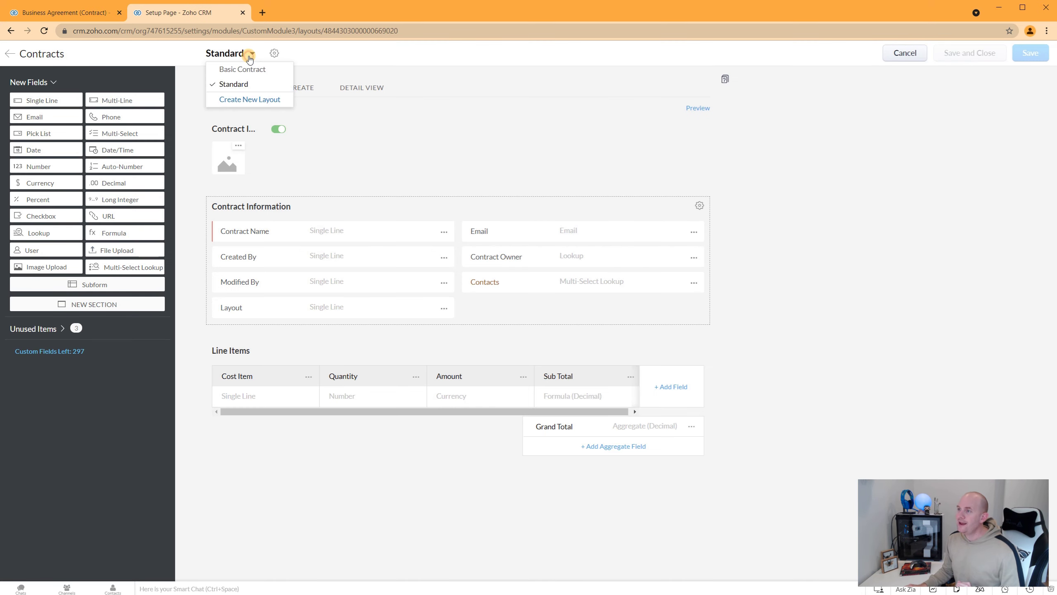
click(248, 69)
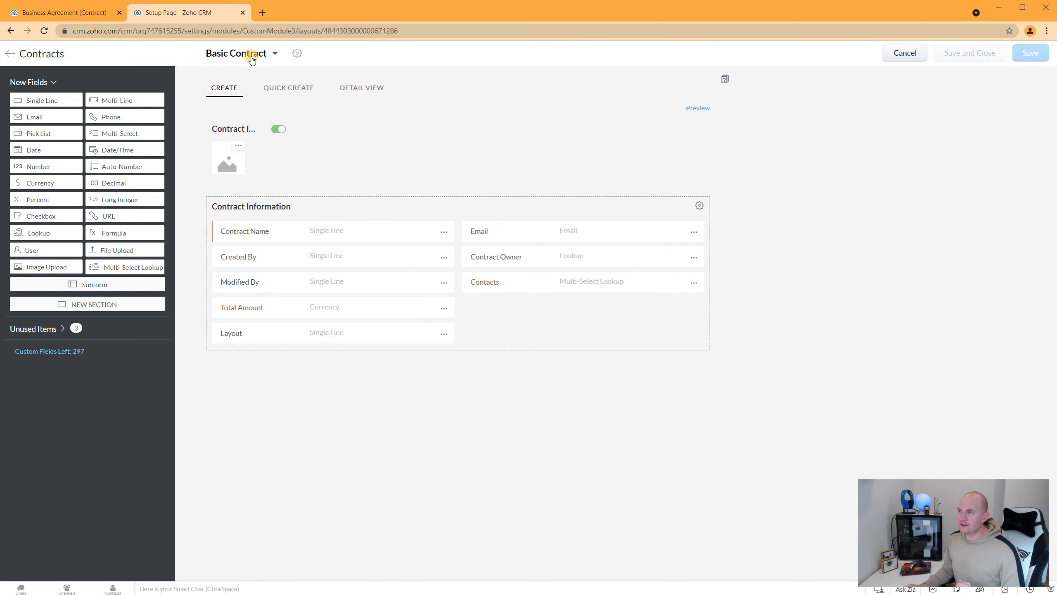
click(252, 58)
click(242, 82)
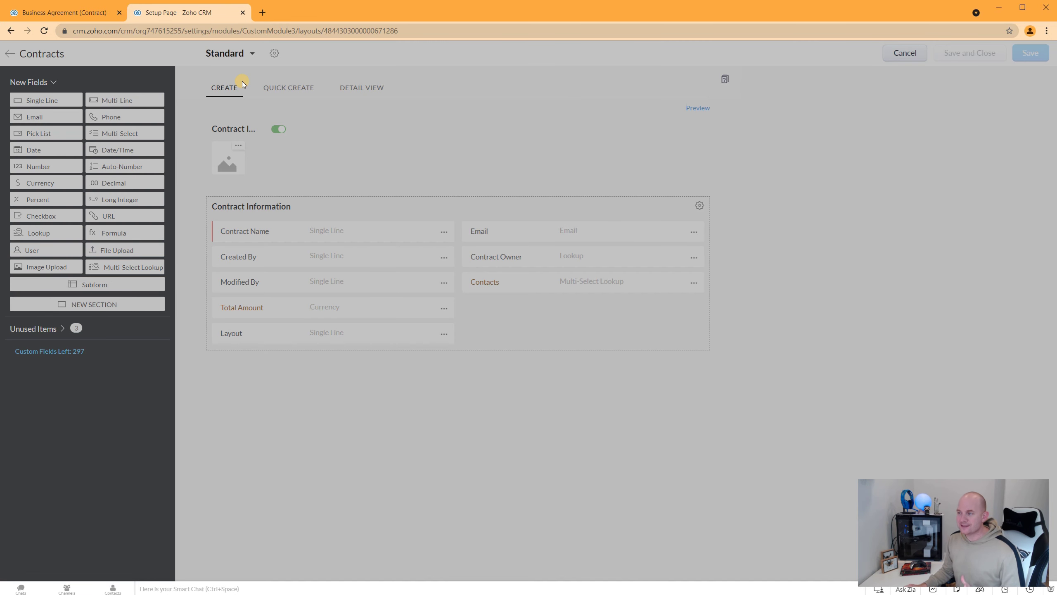
click(248, 53)
click(240, 68)
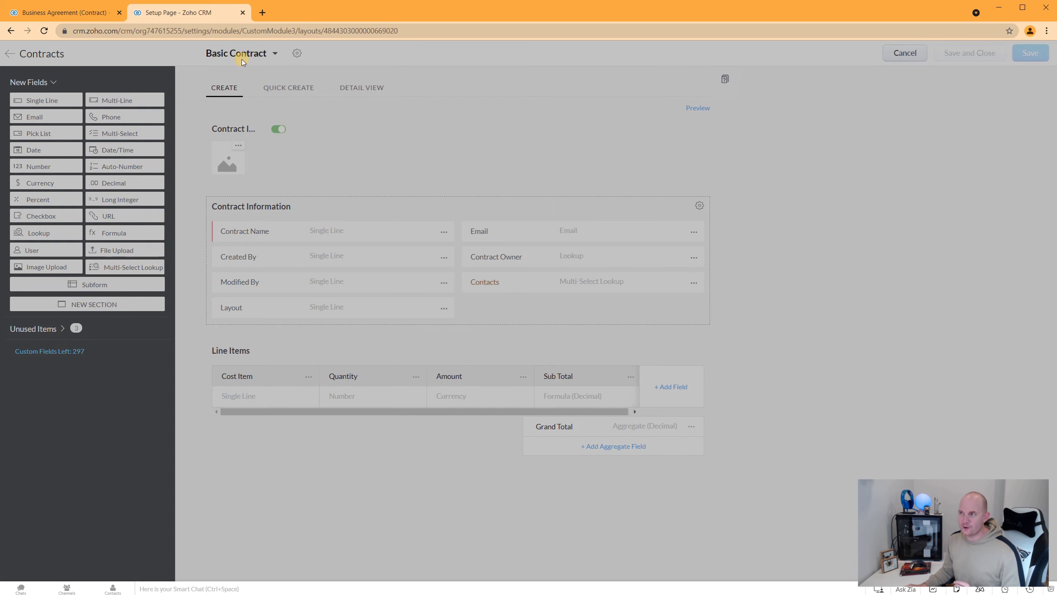
Step: Switch to the Standard layout of the Contracts module and rename it Detailed Contract
click(243, 54)
click(242, 83)
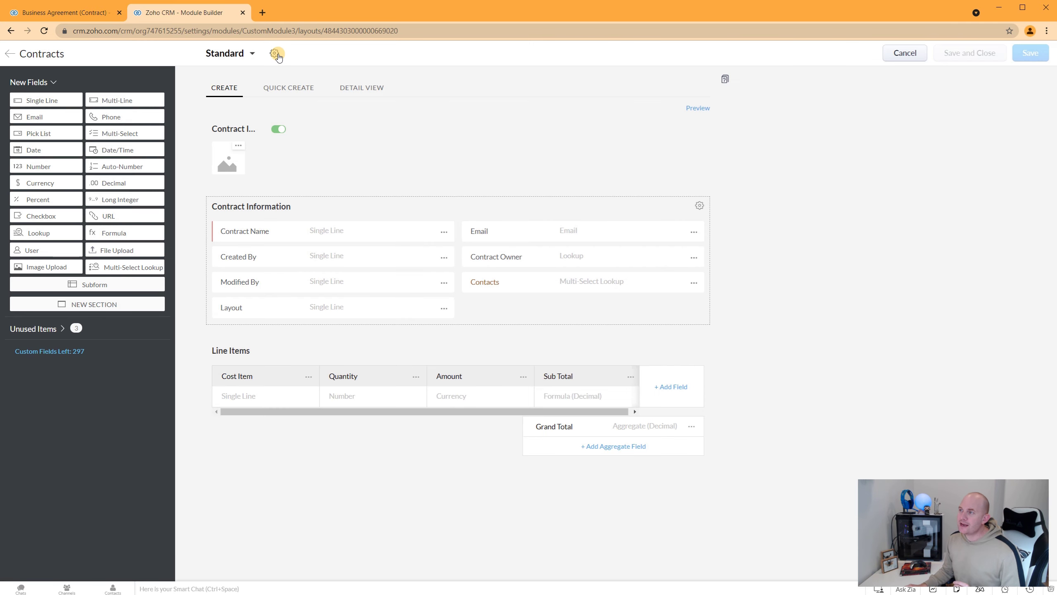
click(276, 55)
click(293, 75)
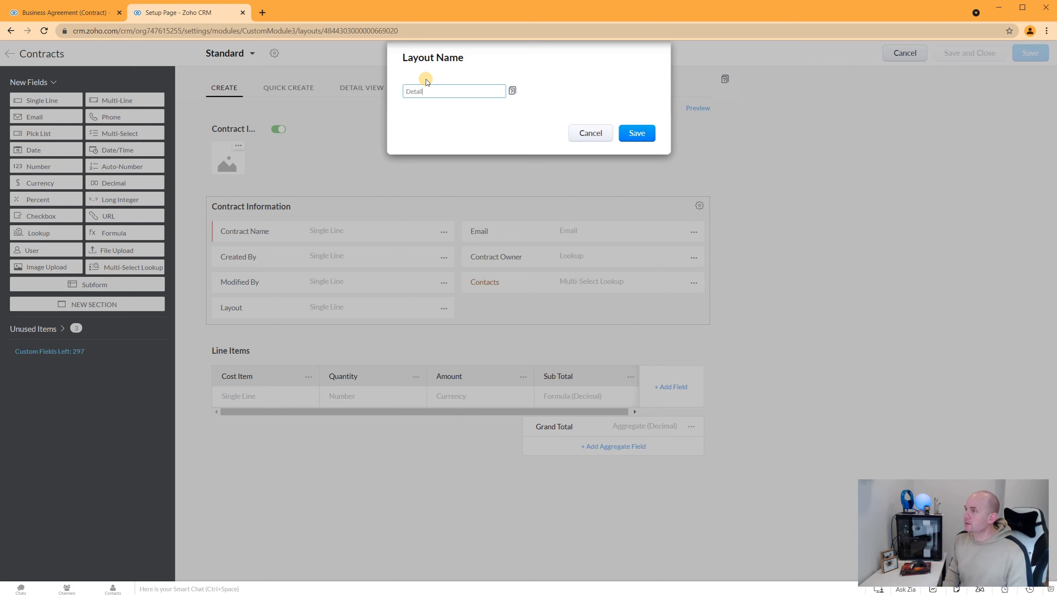
text(Detailed Contract)
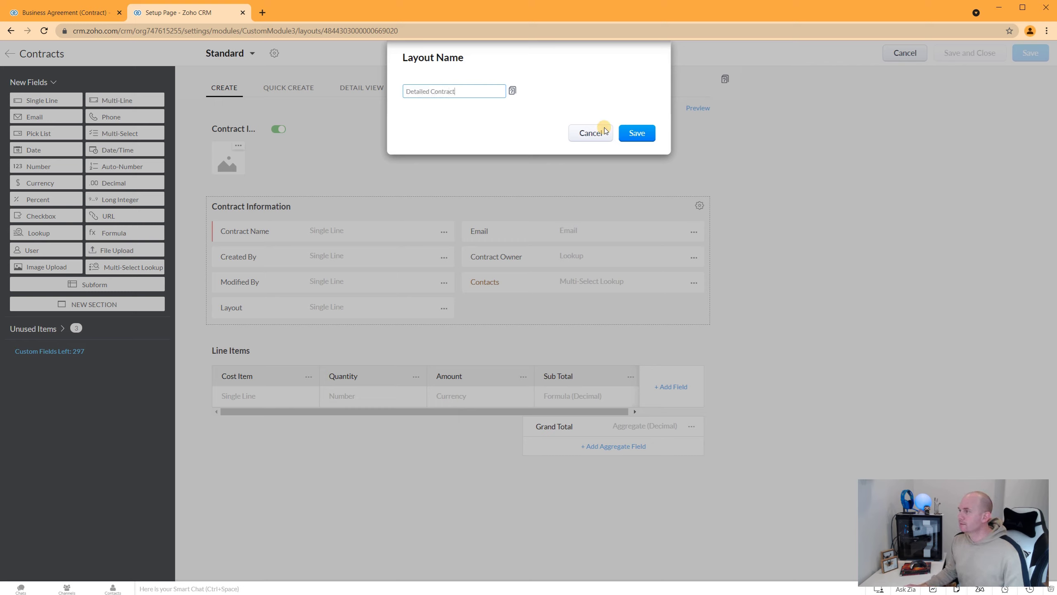
click(637, 133)
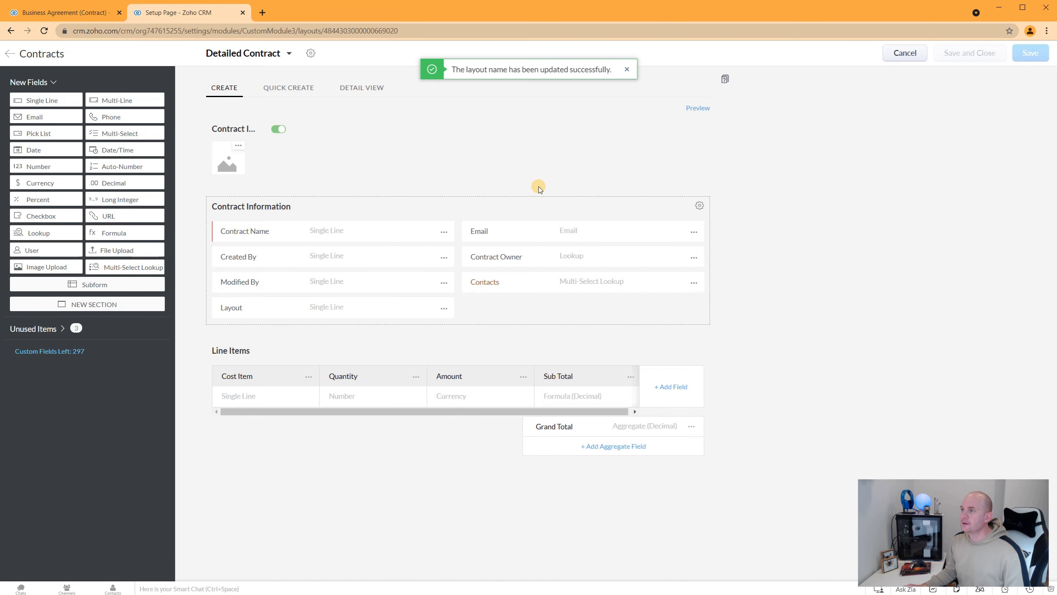
click(289, 52)
click(428, 159)
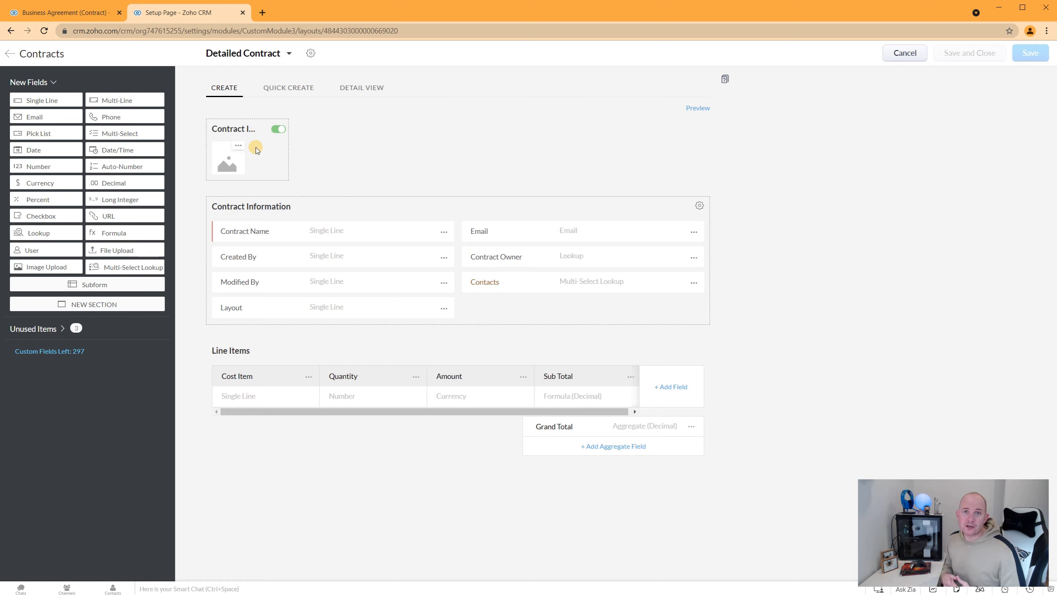
Step: Go back to the Business Agreement record's browser tab, reload it, and start a new contract using the Basic Contract layout
click(54, 17)
click(43, 31)
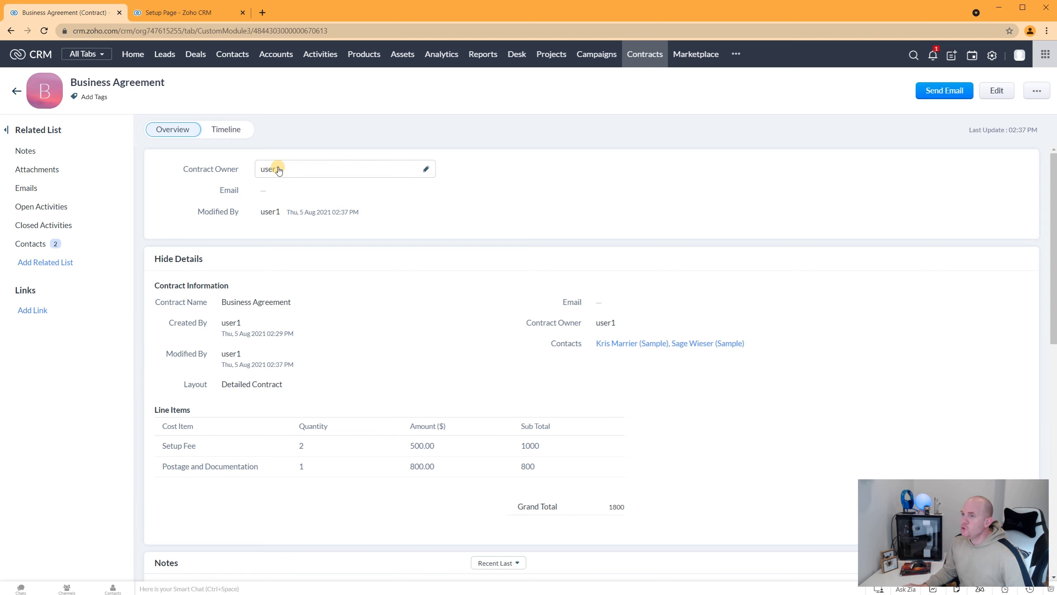
click(950, 58)
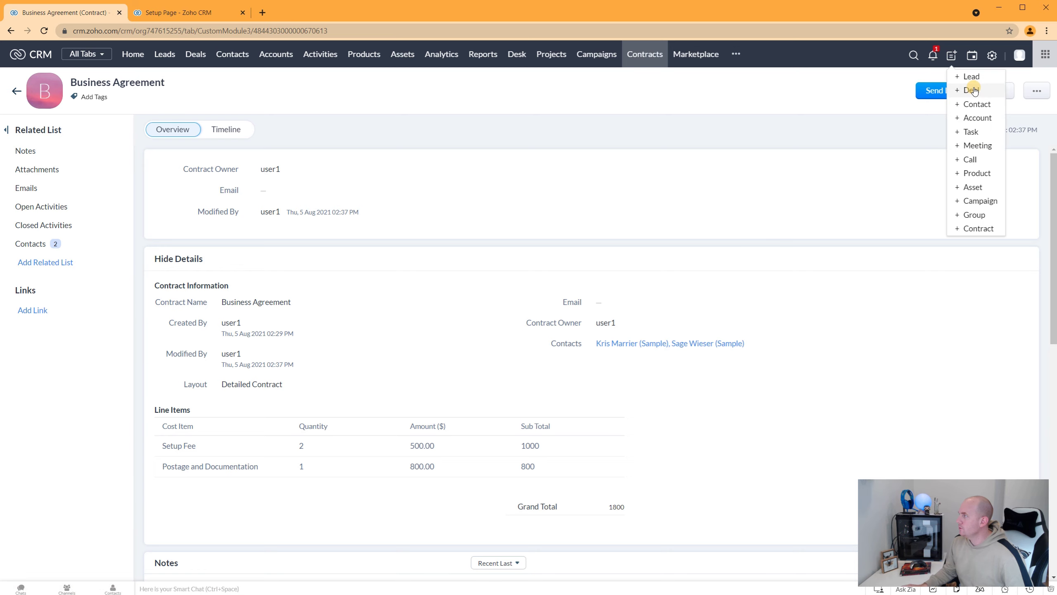
click(982, 228)
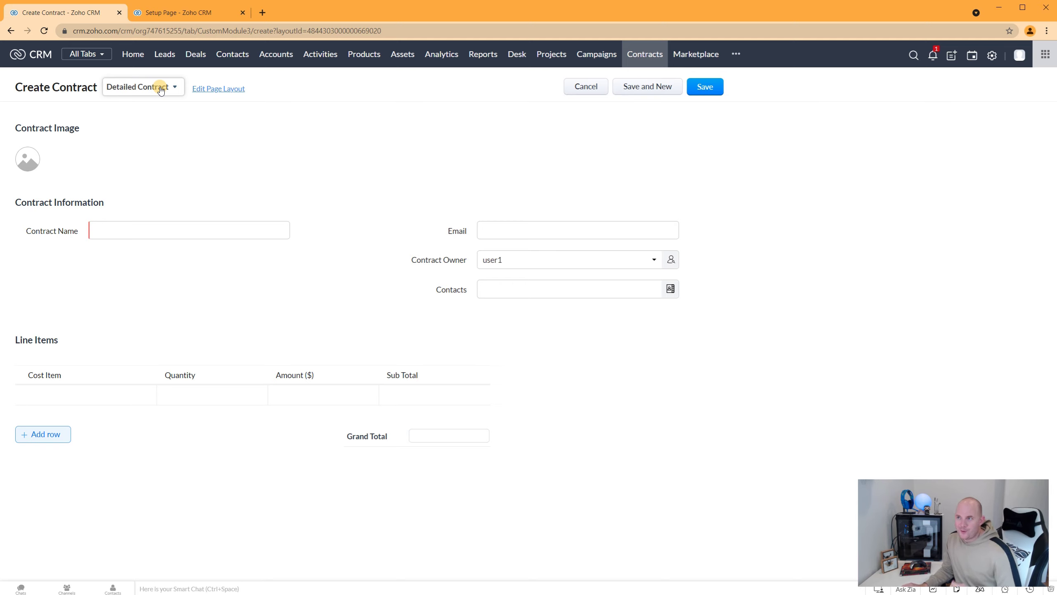
click(161, 90)
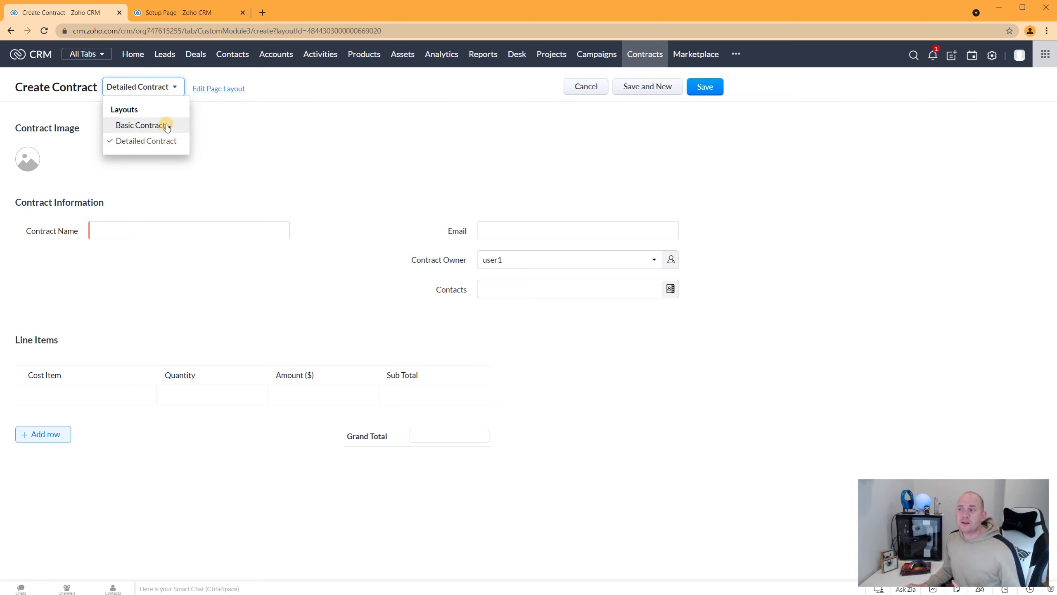
click(162, 125)
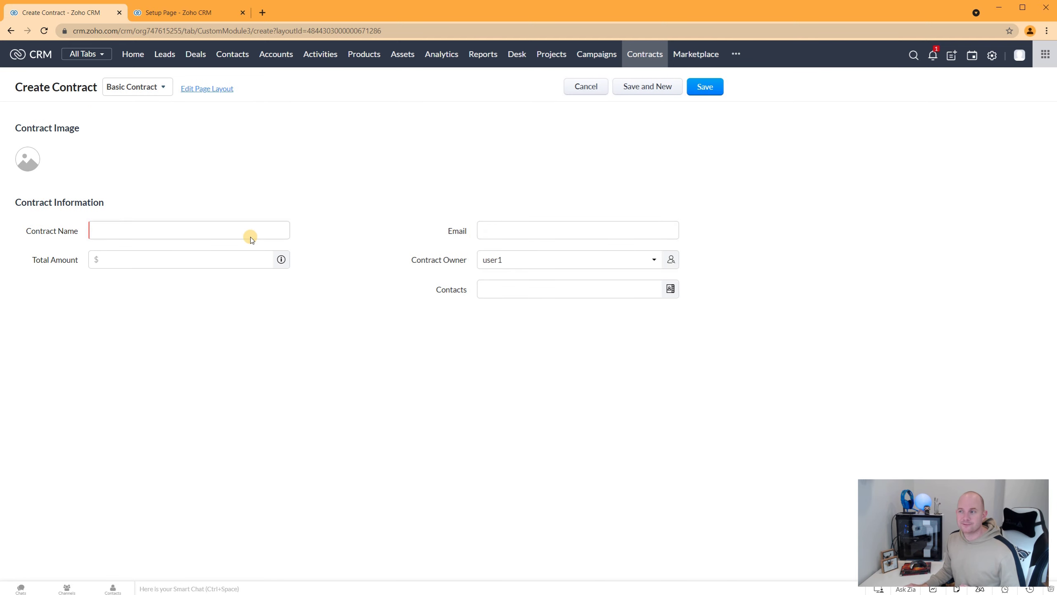
Step: Enter Basic Business Agreement as the contract name
click(249, 237)
text(Basic)
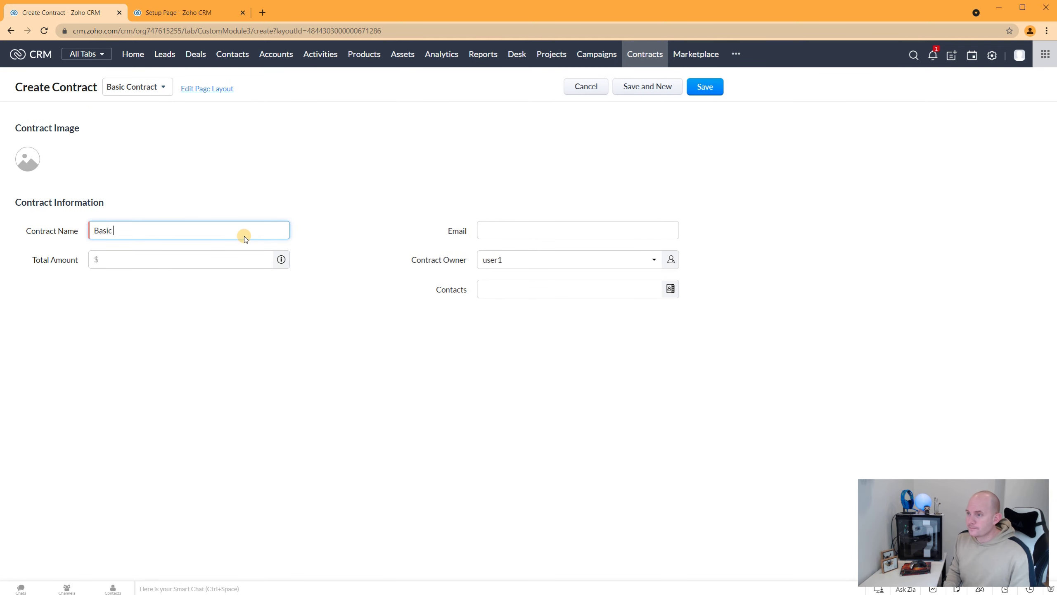
text( Business AGRE)
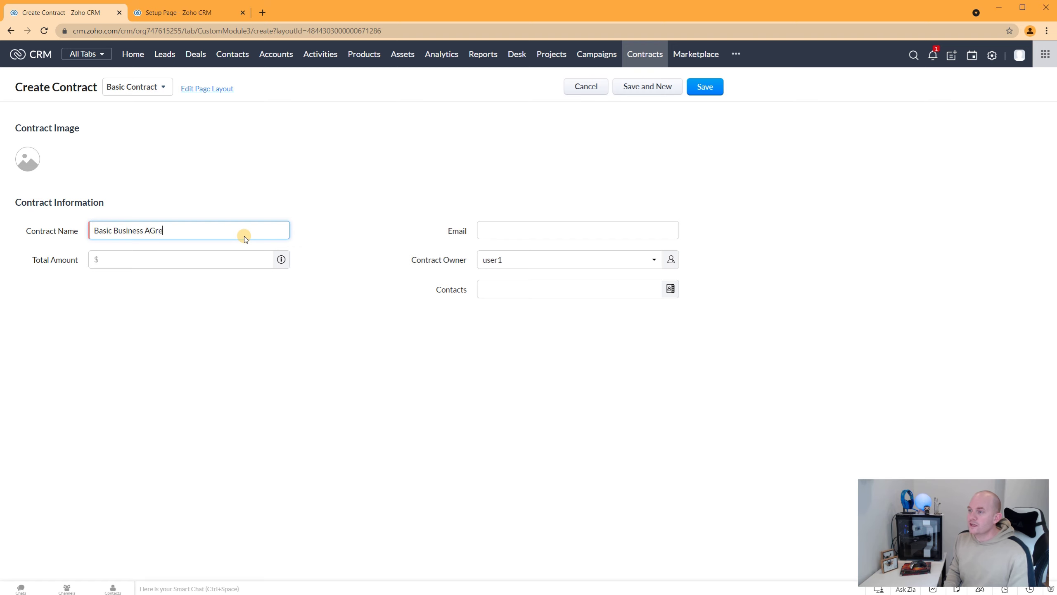
key(BackSpace)
key(BackSpace)
key(BackSpace)
text(greement)
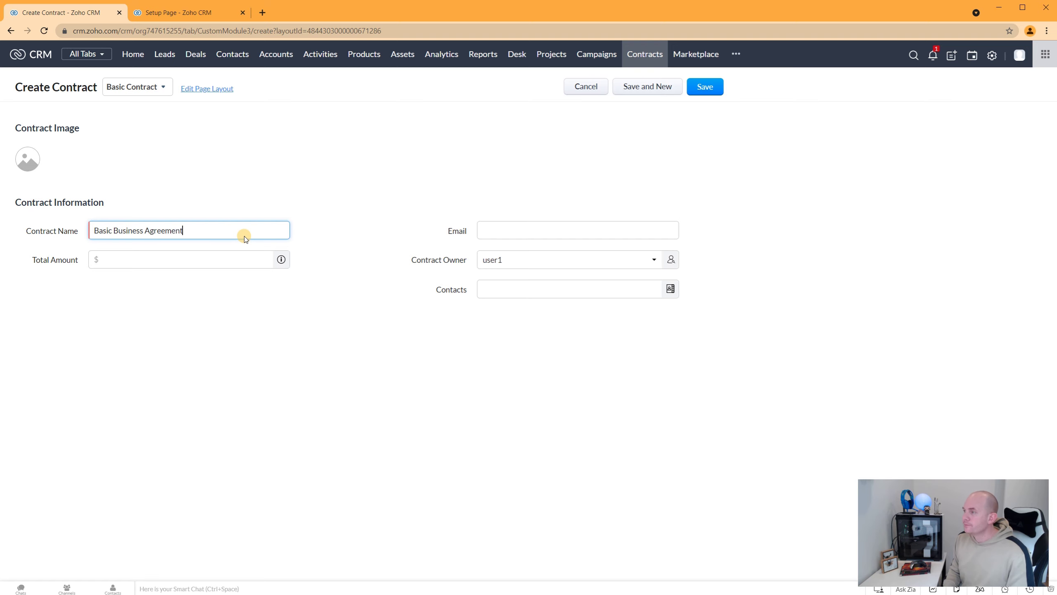
key(Tab)
Step: Assign the Morlong Associates and Chapman contacts to the contract and save it with a Total Amount of $900
click(604, 296)
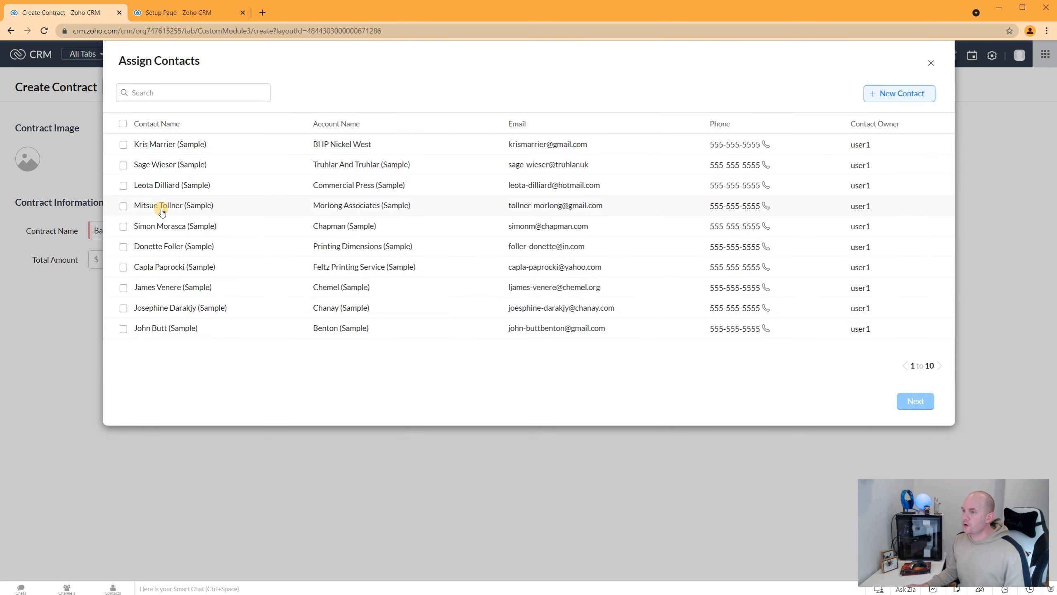
click(123, 206)
click(122, 228)
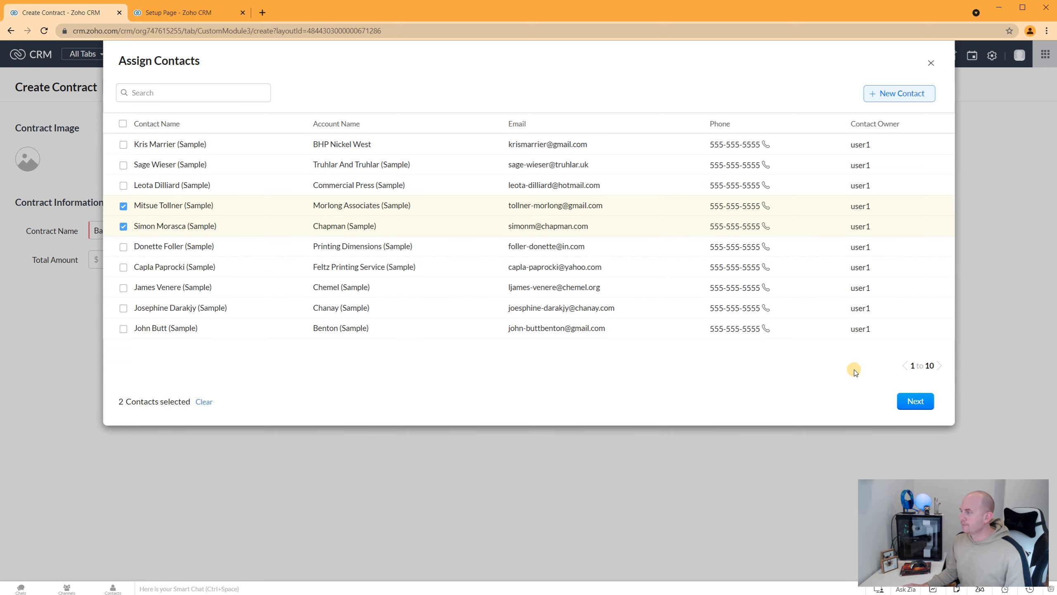
click(915, 401)
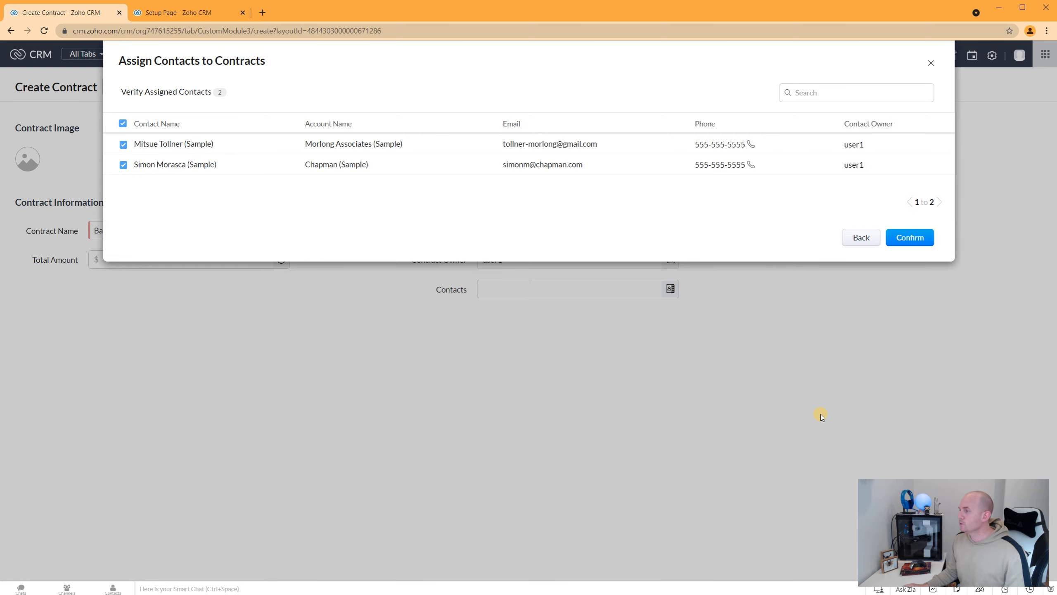
click(910, 235)
click(182, 258)
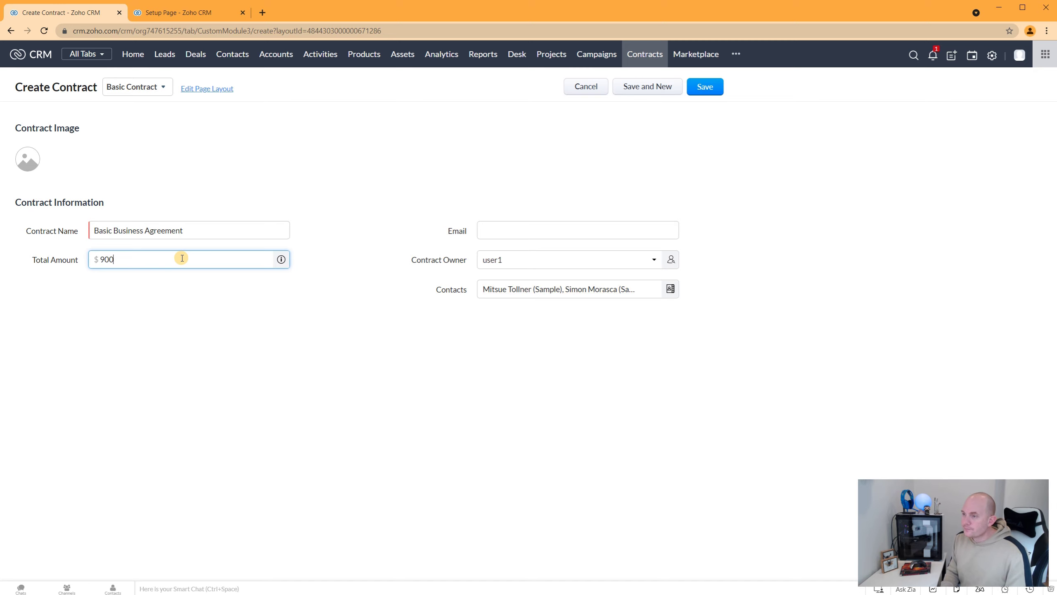
click(704, 89)
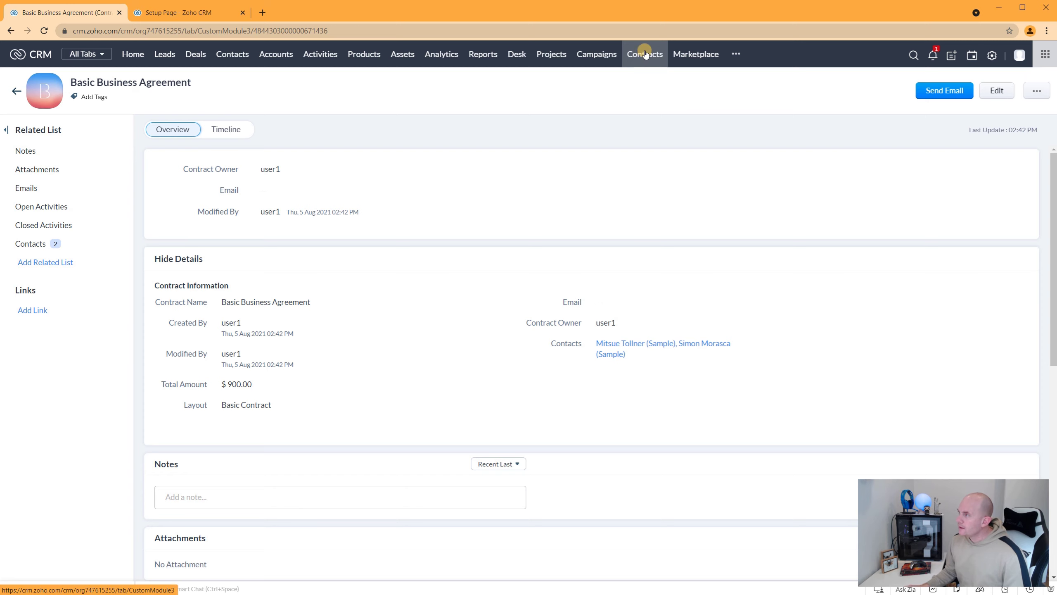
Step: View the Basic Business Agreement record from the Contracts list, followed by the Business Agreement record, to compare their layouts
click(645, 54)
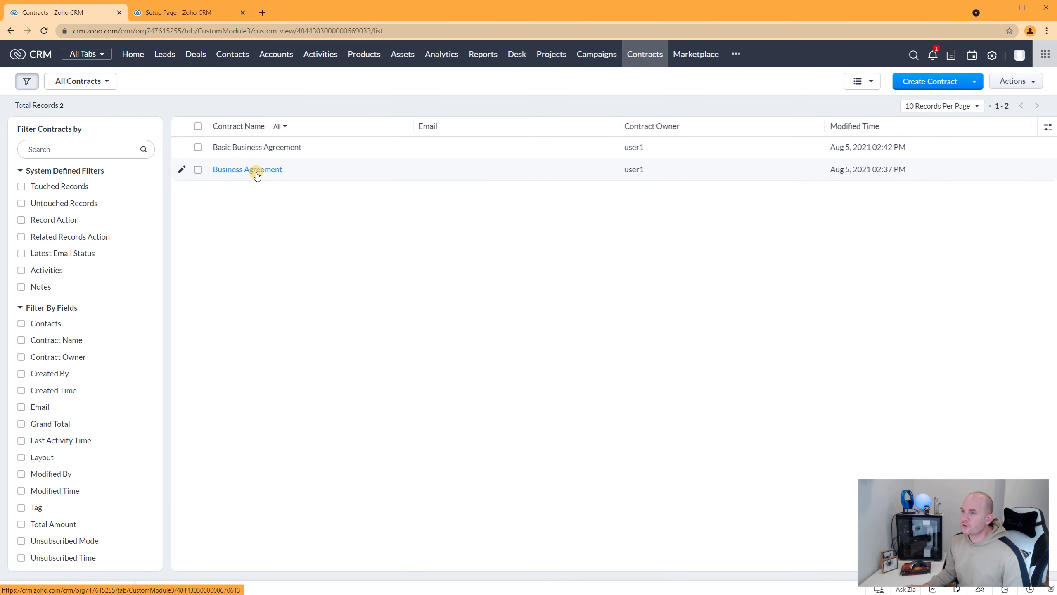
click(257, 148)
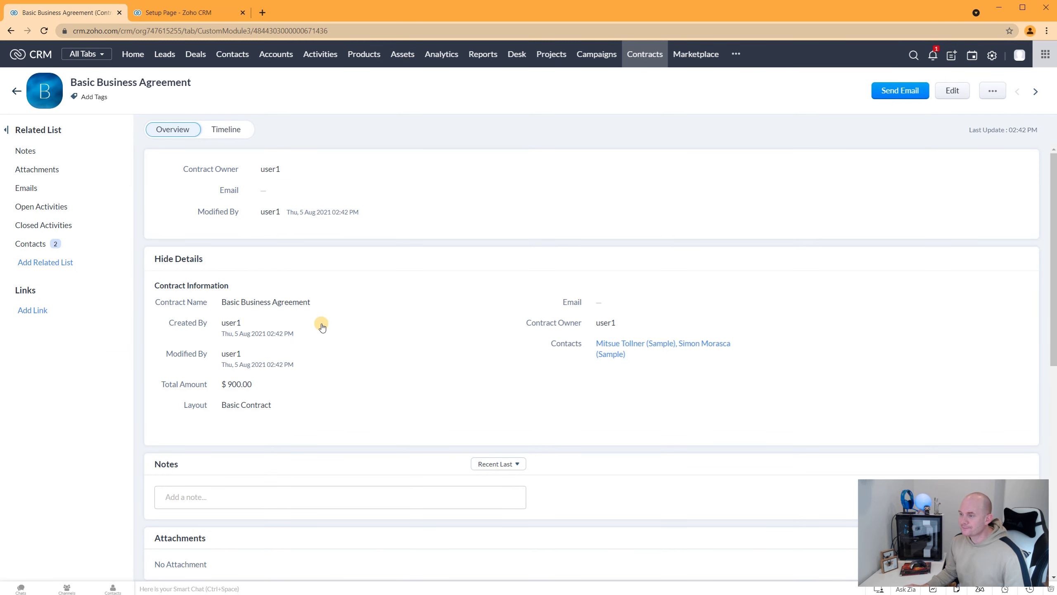
click(16, 91)
click(273, 171)
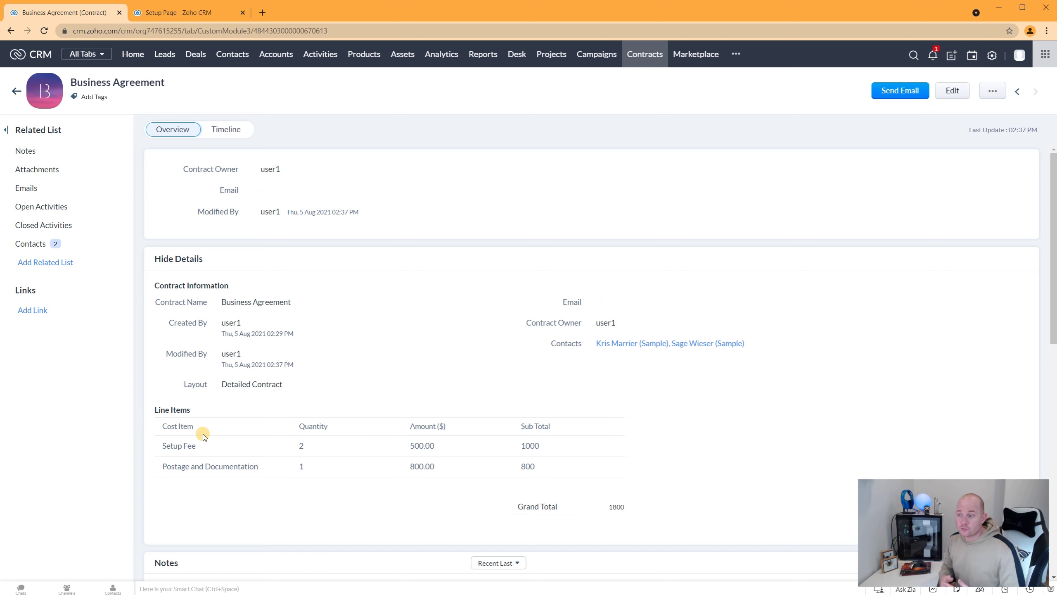
Step: Check the layout choices available for the Business Agreement record and close them without changing its layout
click(293, 384)
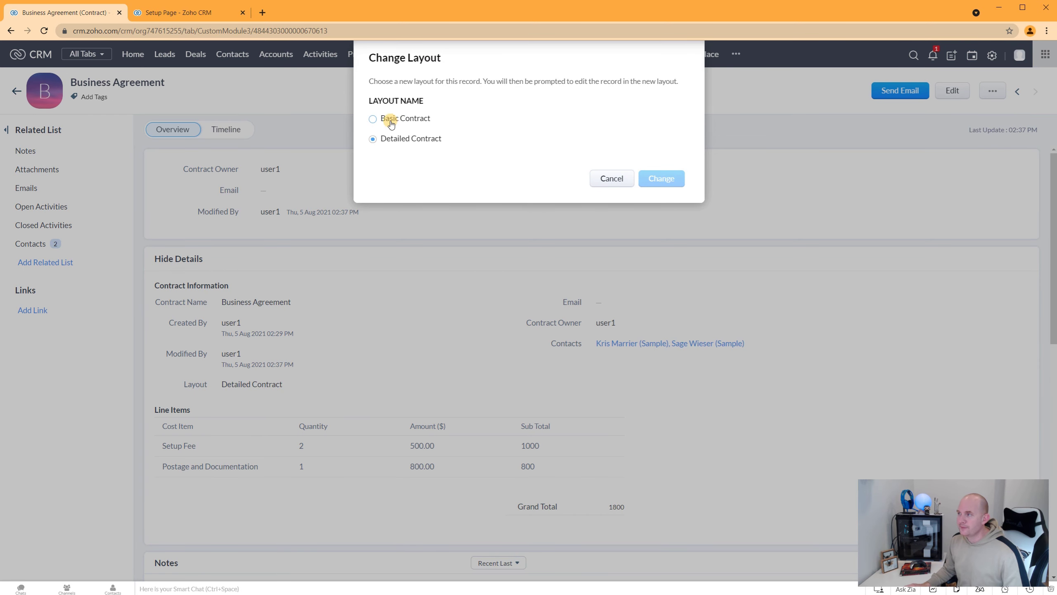
click(622, 178)
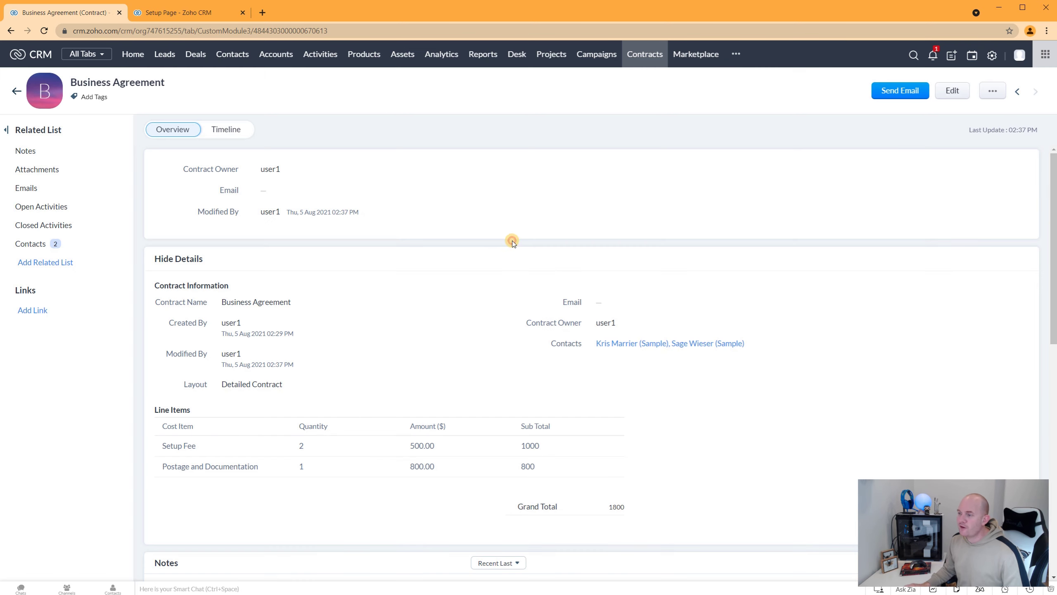
click(313, 383)
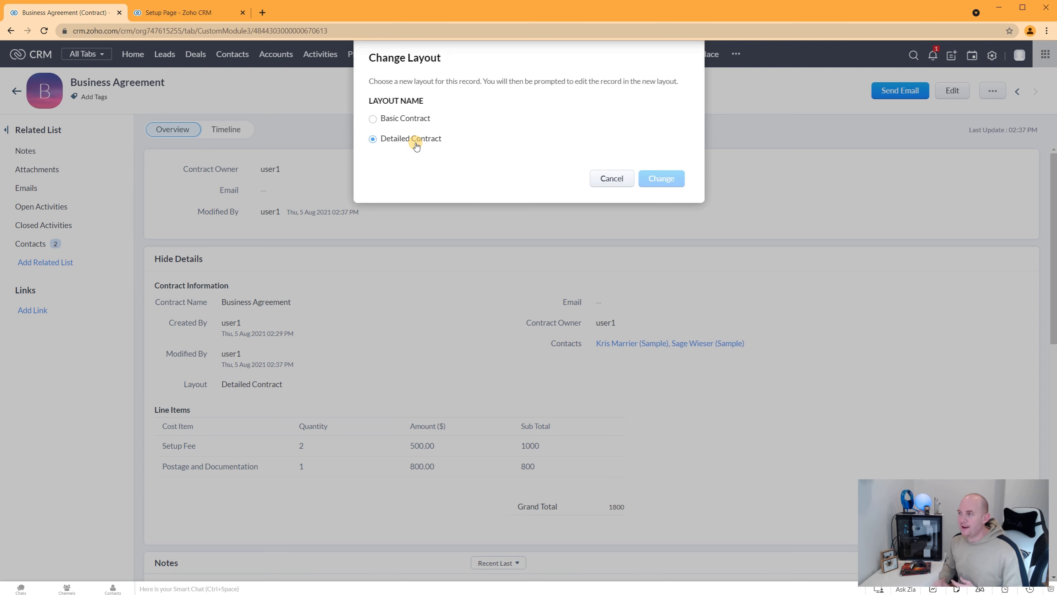
click(629, 179)
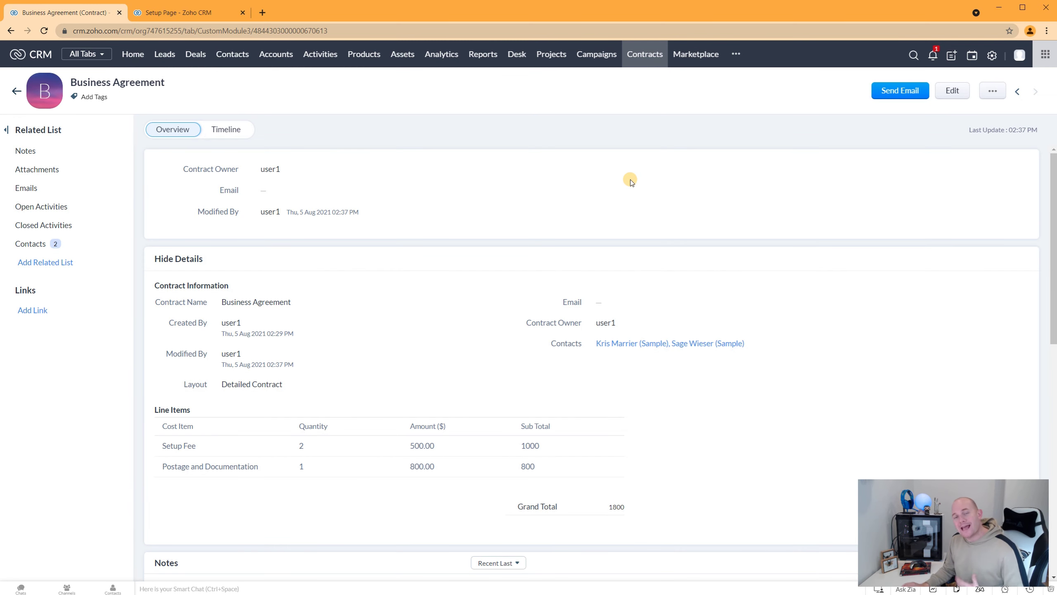